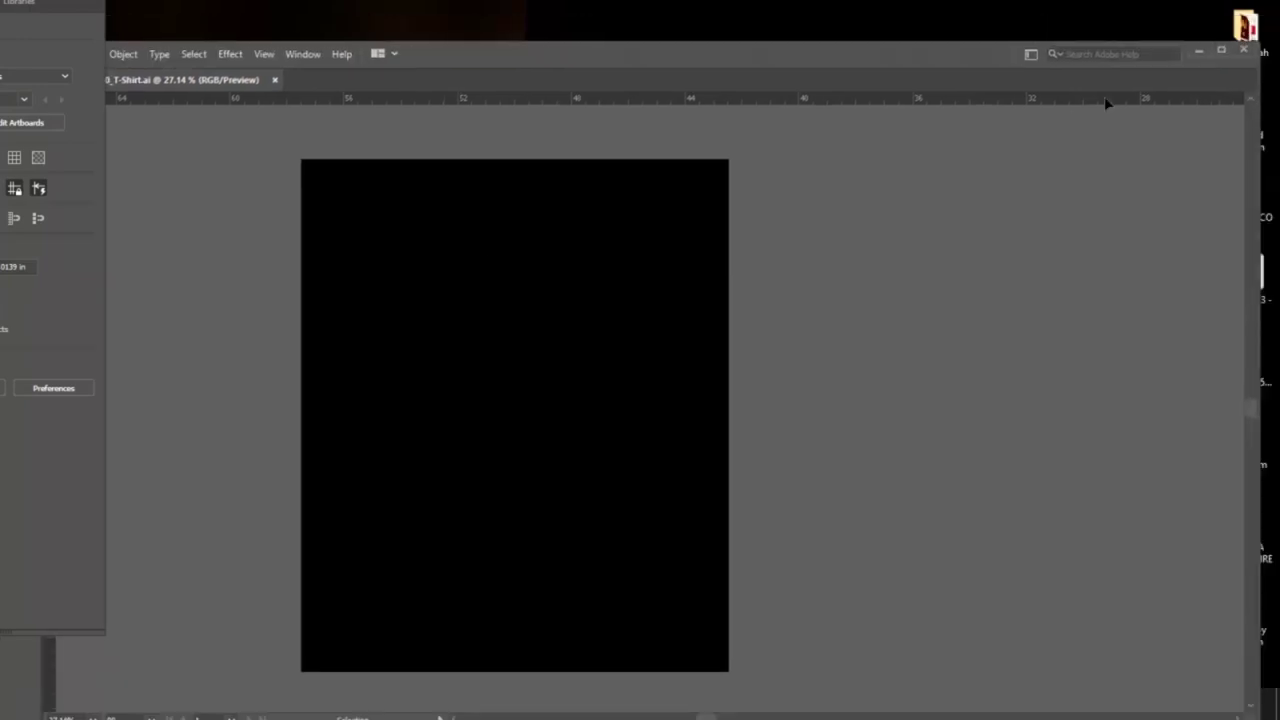
Maximize the Illustrator window showing the EN_4500x5400_T-Shirt.ai black artboard
click(1224, 52)
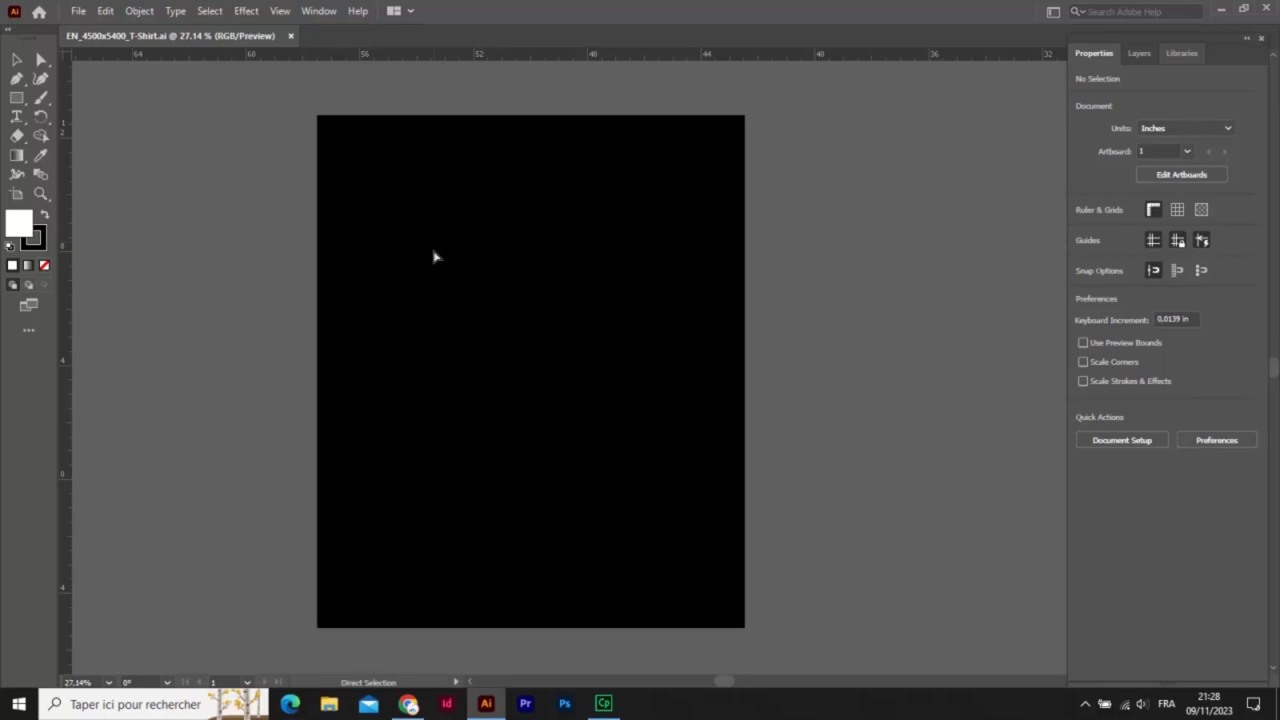
Paste 'You doing too much bruh' at 95.5 pt in white and move it to the top-left
key(ctrl+v)
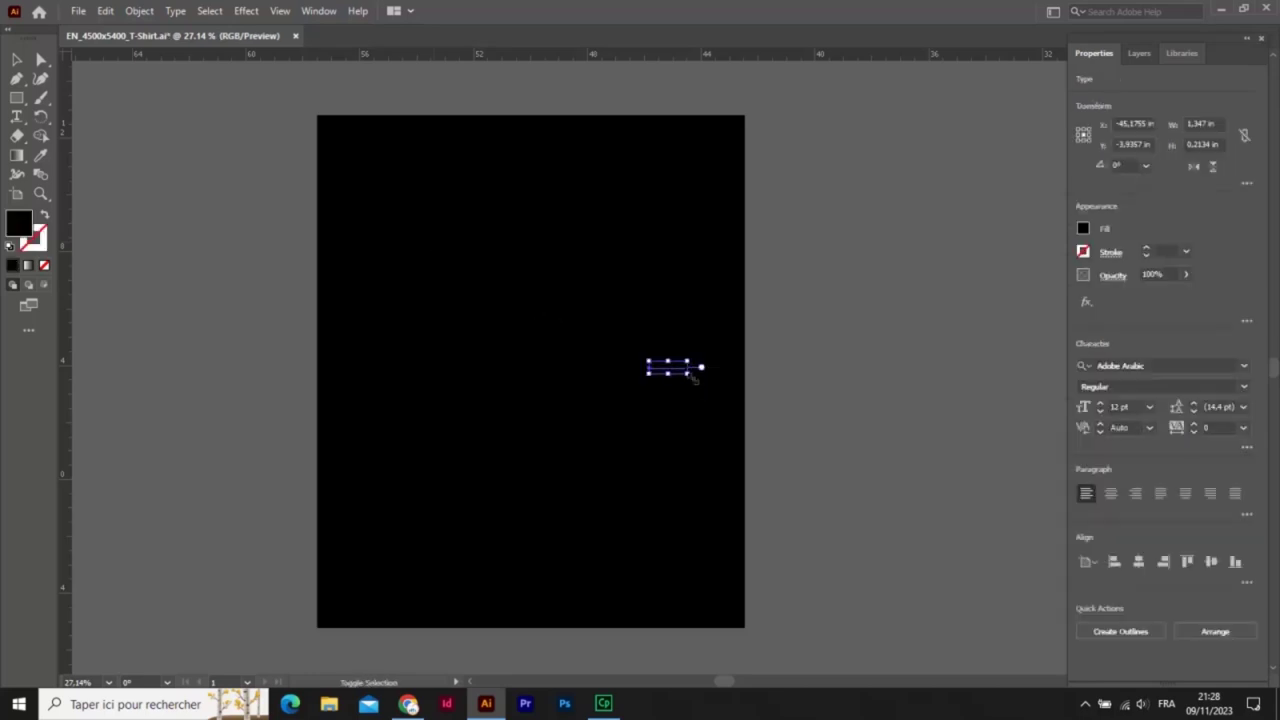
drag(693, 376, 957, 449)
double_click(949, 389)
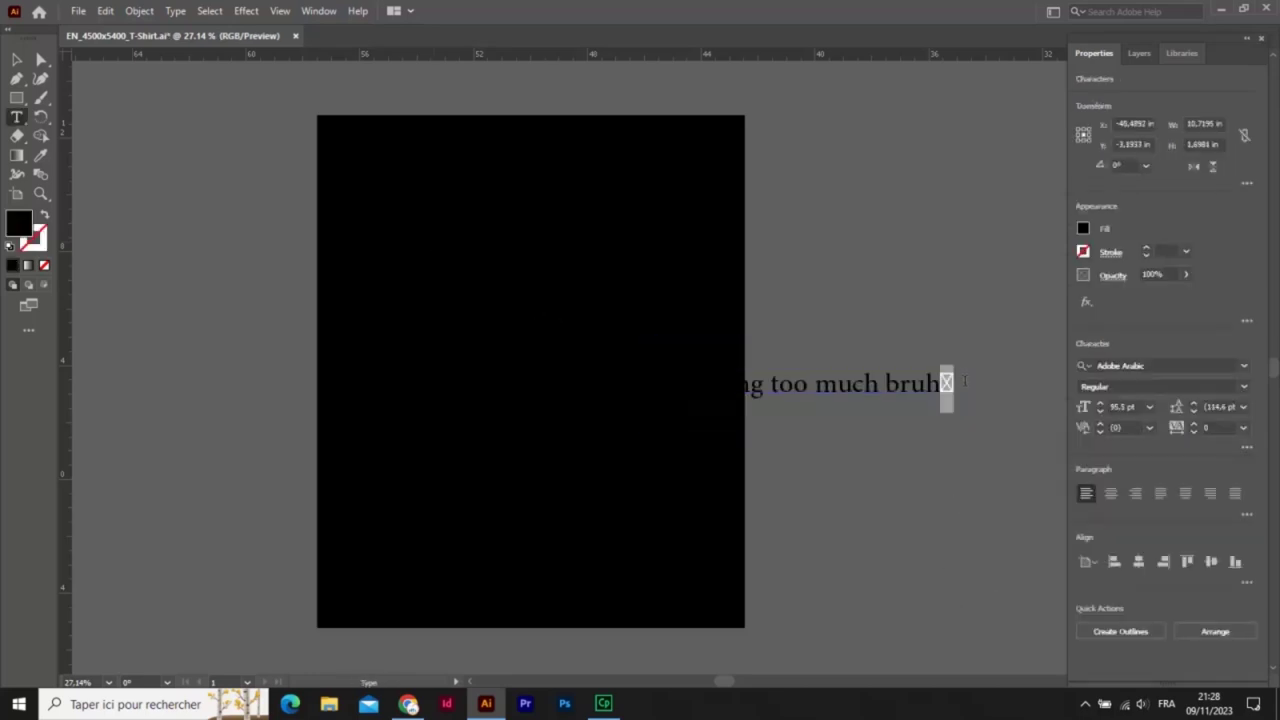
key(Escape)
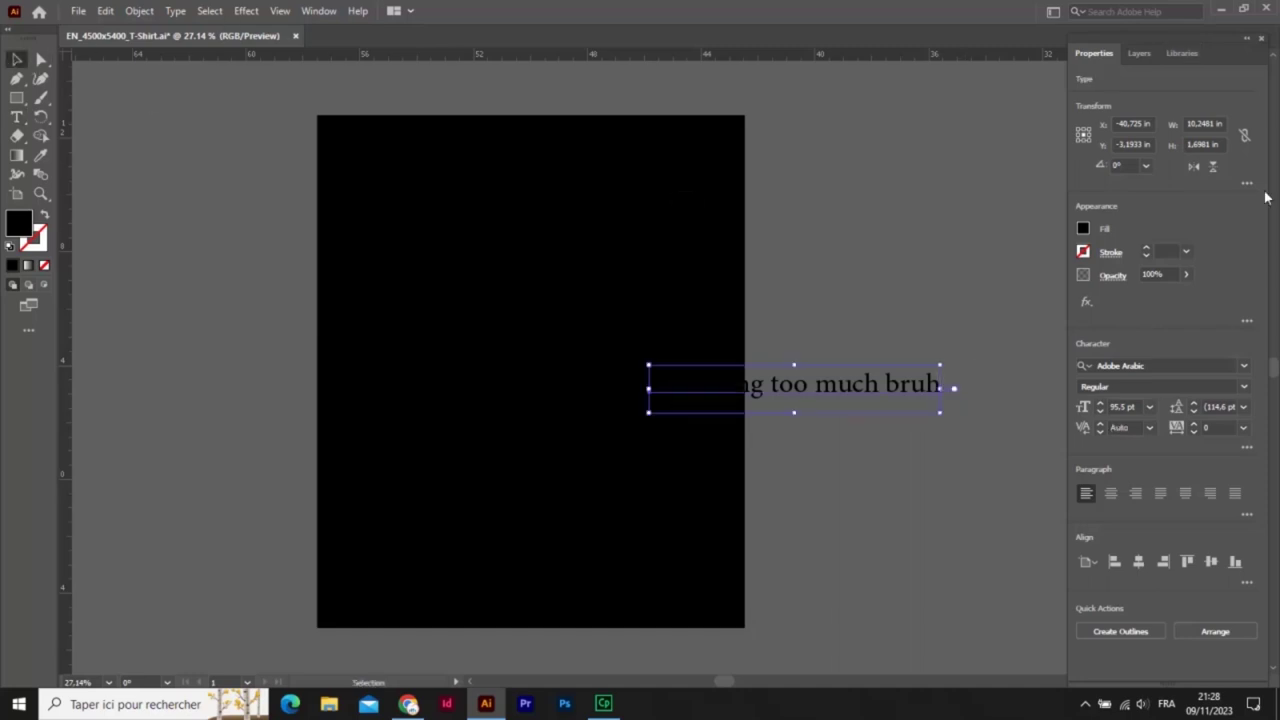
click(1083, 230)
click(919, 297)
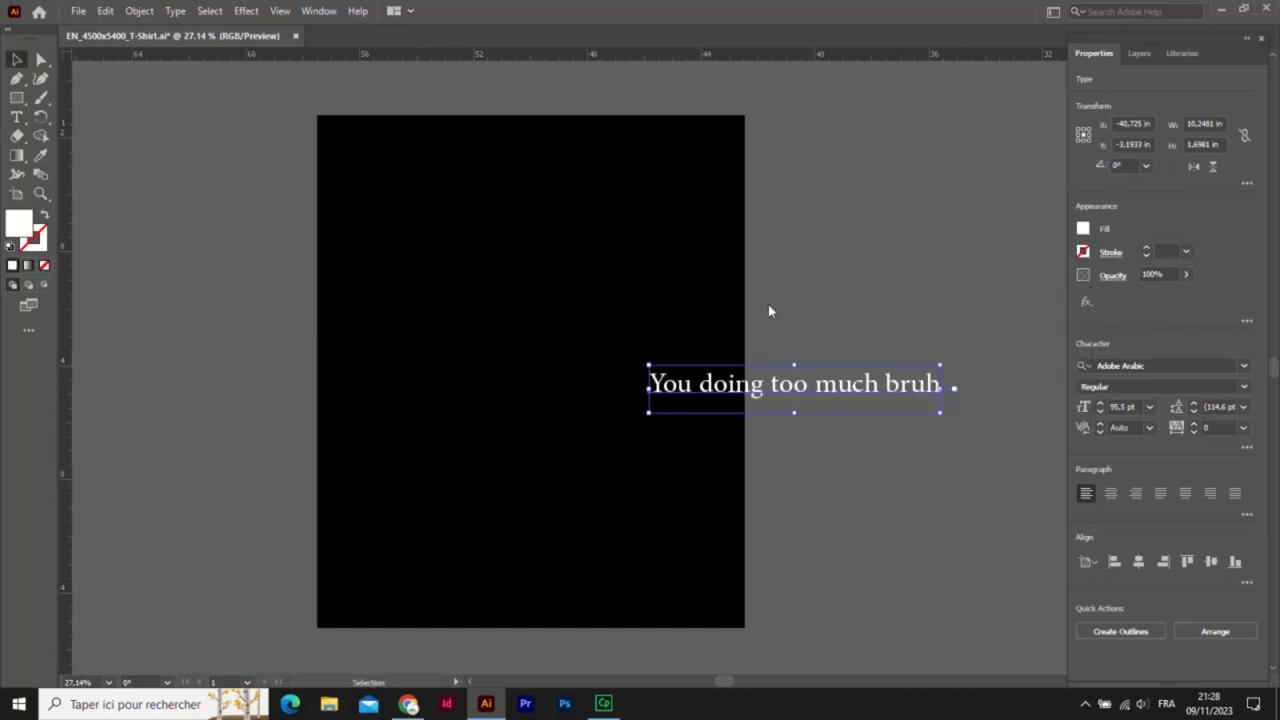
drag(855, 386, 578, 184)
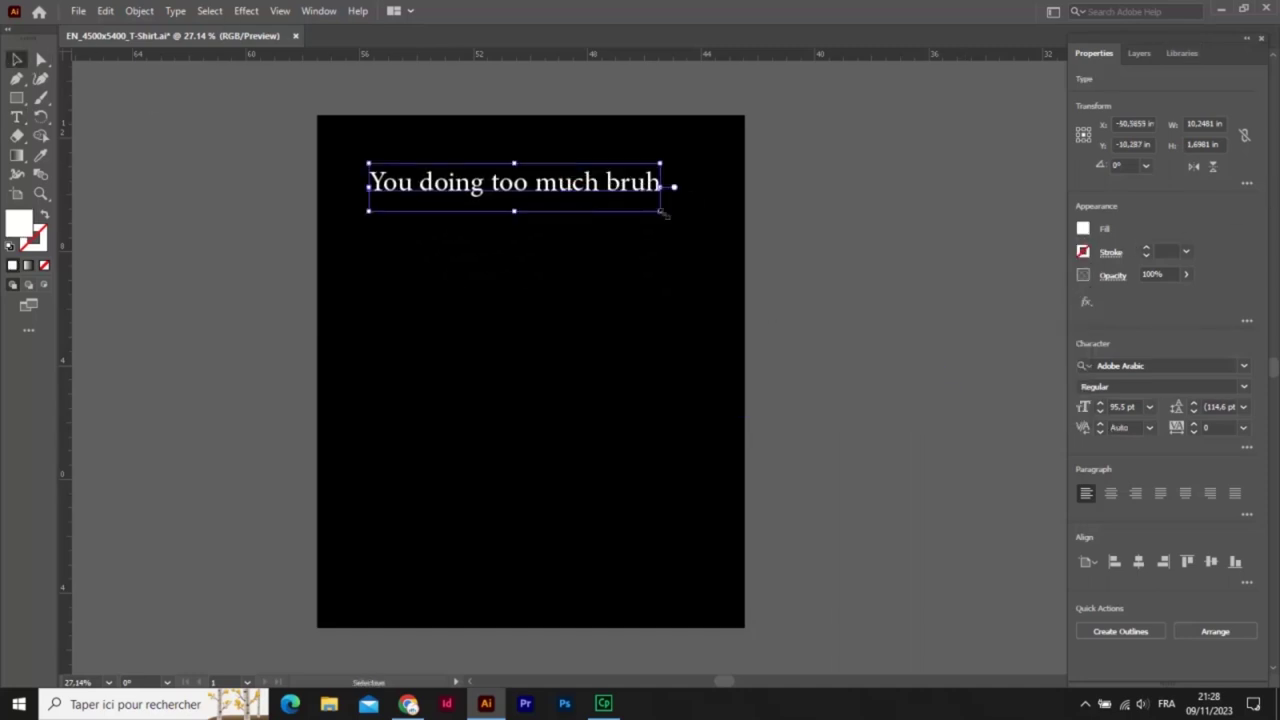
drag(662, 212, 720, 217)
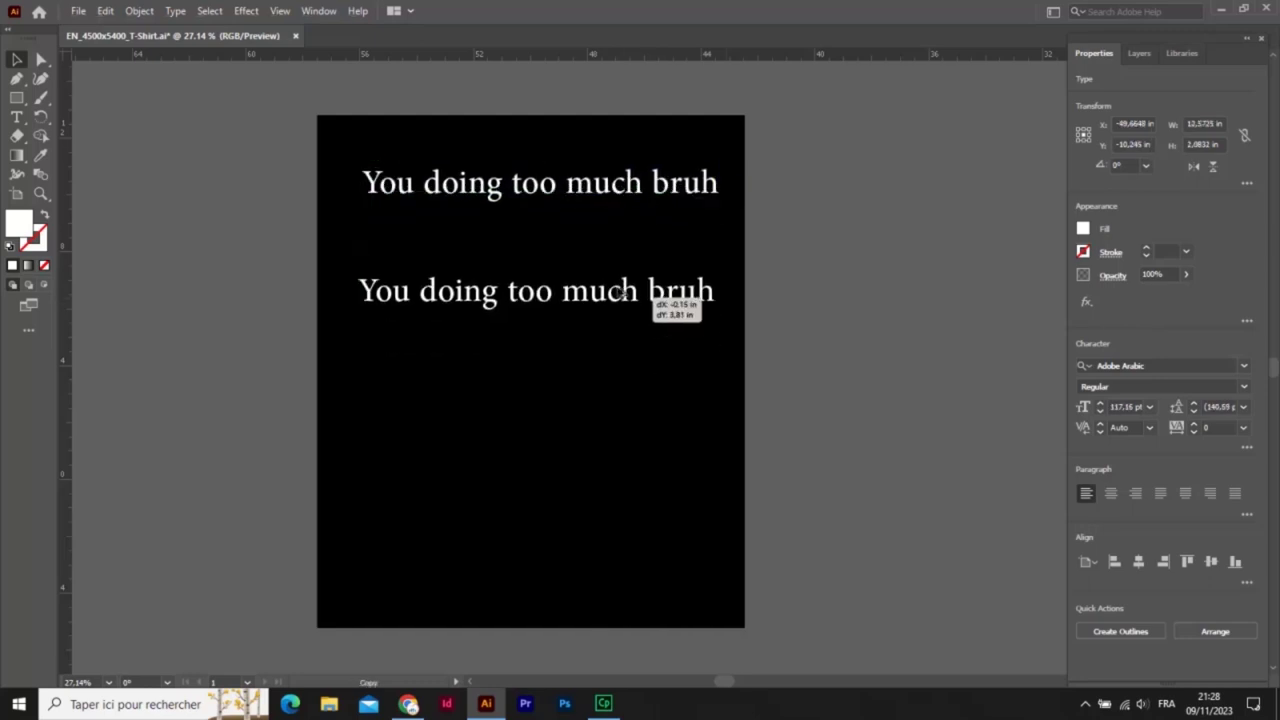
Duplicate the line just below and trim the top copy down to 'bruh'
drag(624, 204, 651, 309)
click(651, 309)
click(643, 188)
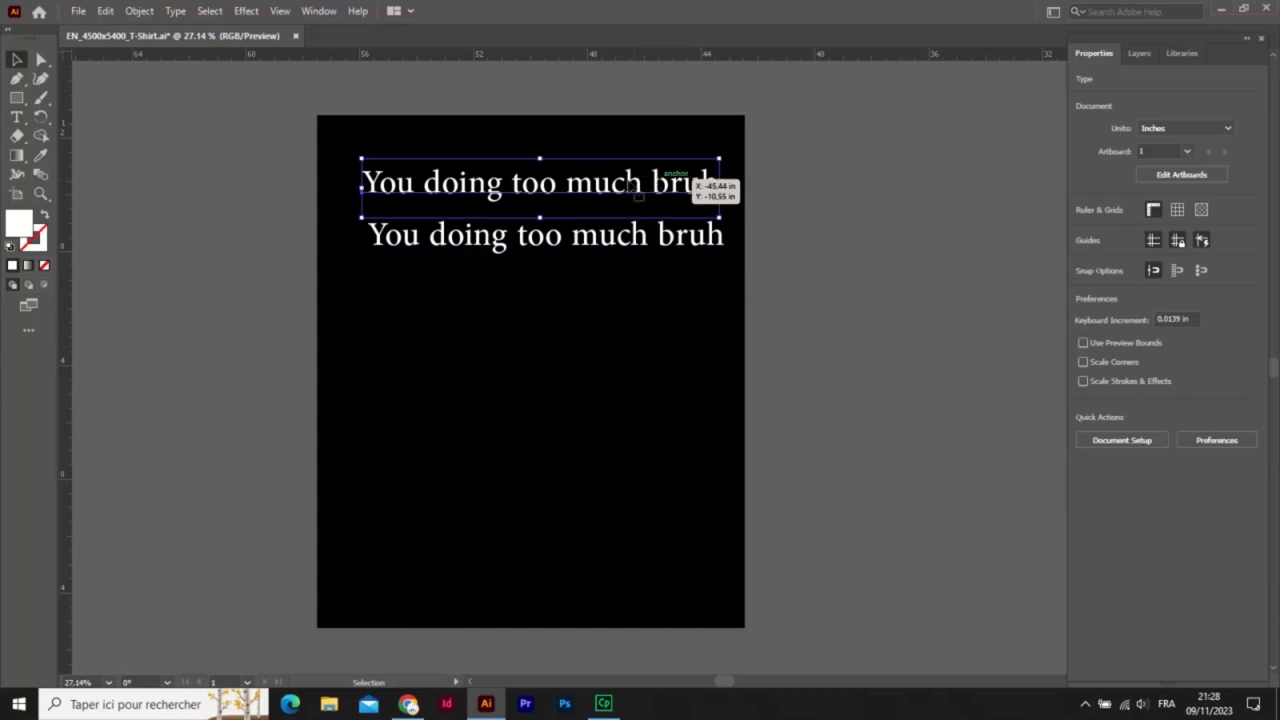
double_click(655, 190)
drag(652, 190, 363, 197)
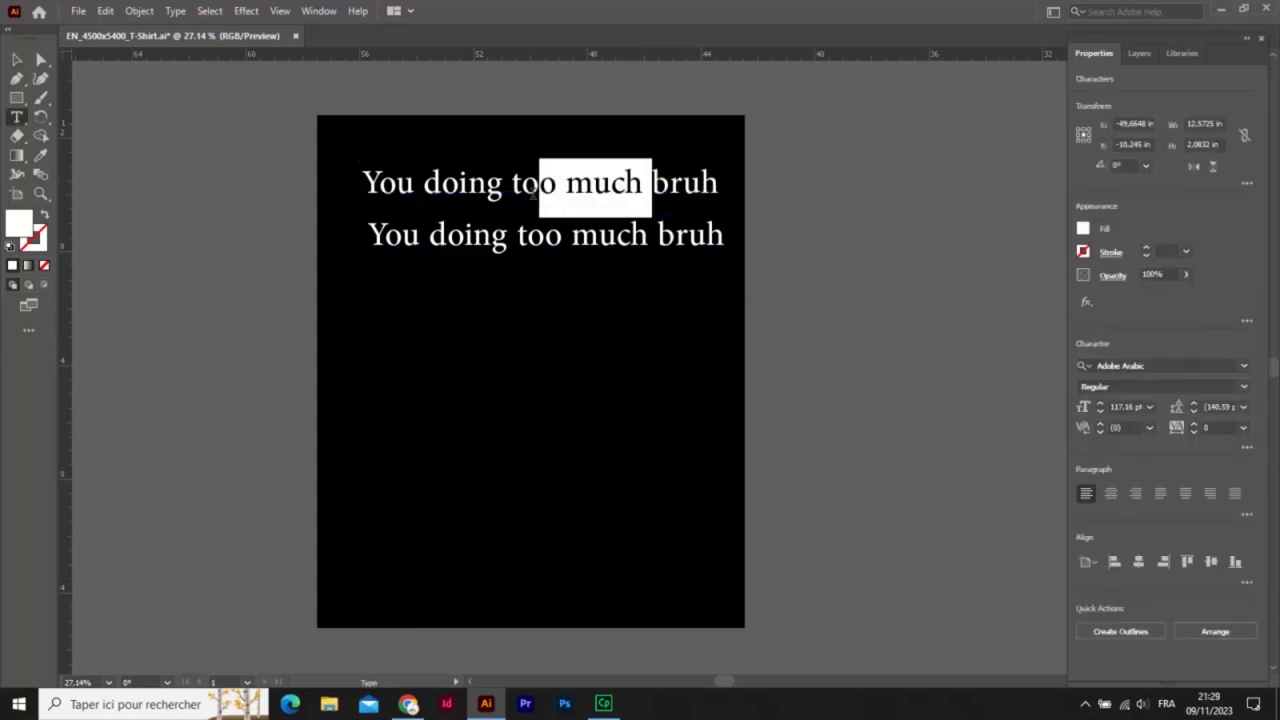
key(BackSpace)
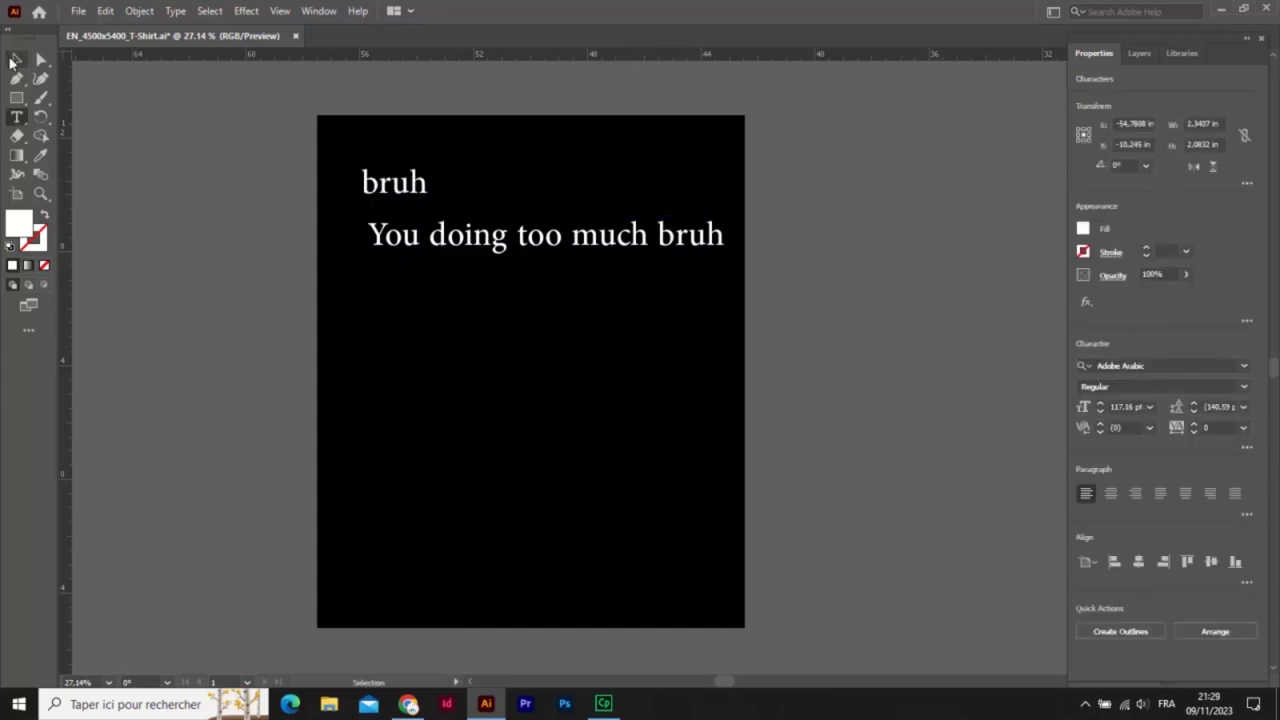
click(14, 60)
Change the top word to uppercase BRUH and centre it at the top
click(175, 10)
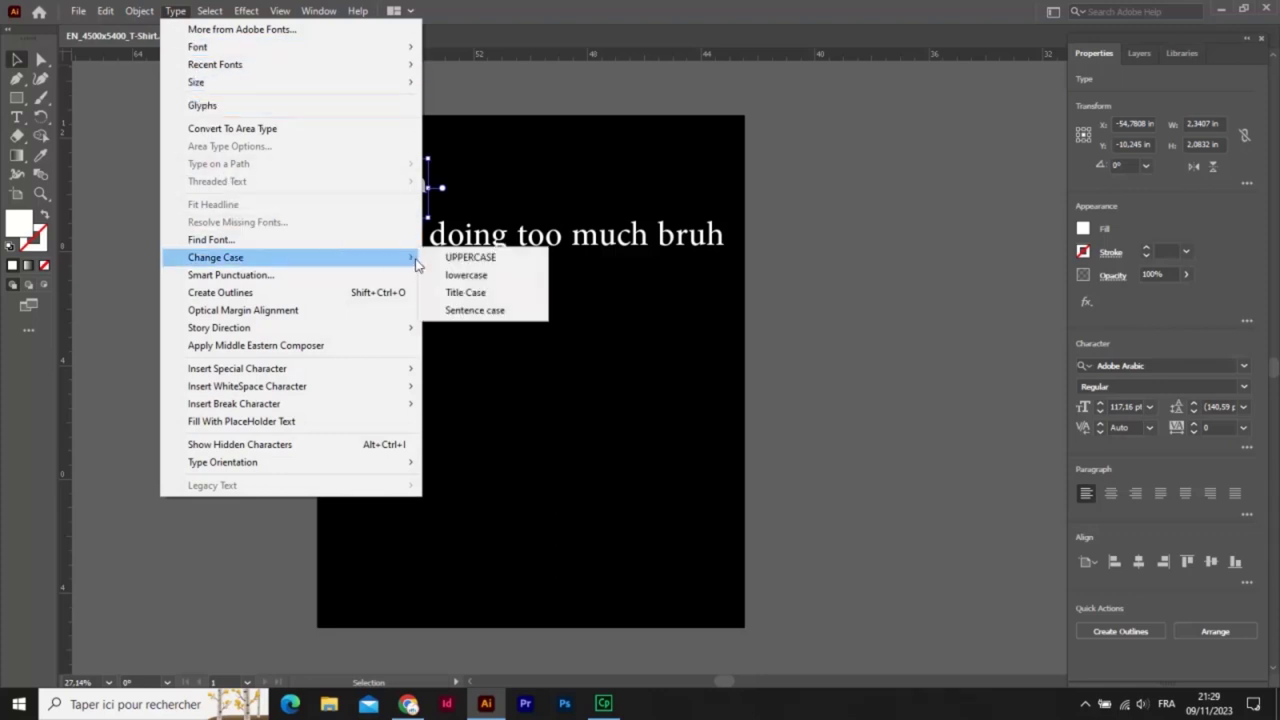
click(470, 257)
drag(410, 185, 525, 170)
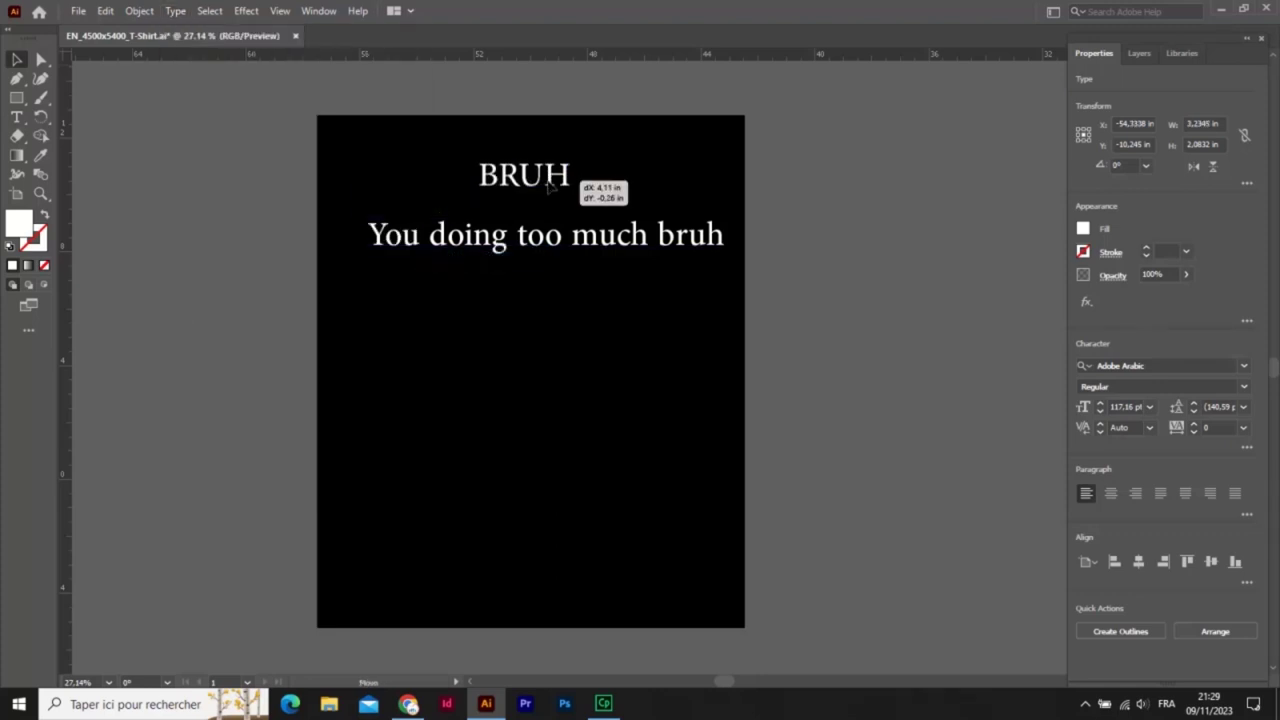
Set BRUH in the Blueberry font and move the subtitle line near the artboard bottom
click(1244, 367)
scroll(1137, 463, down, 2)
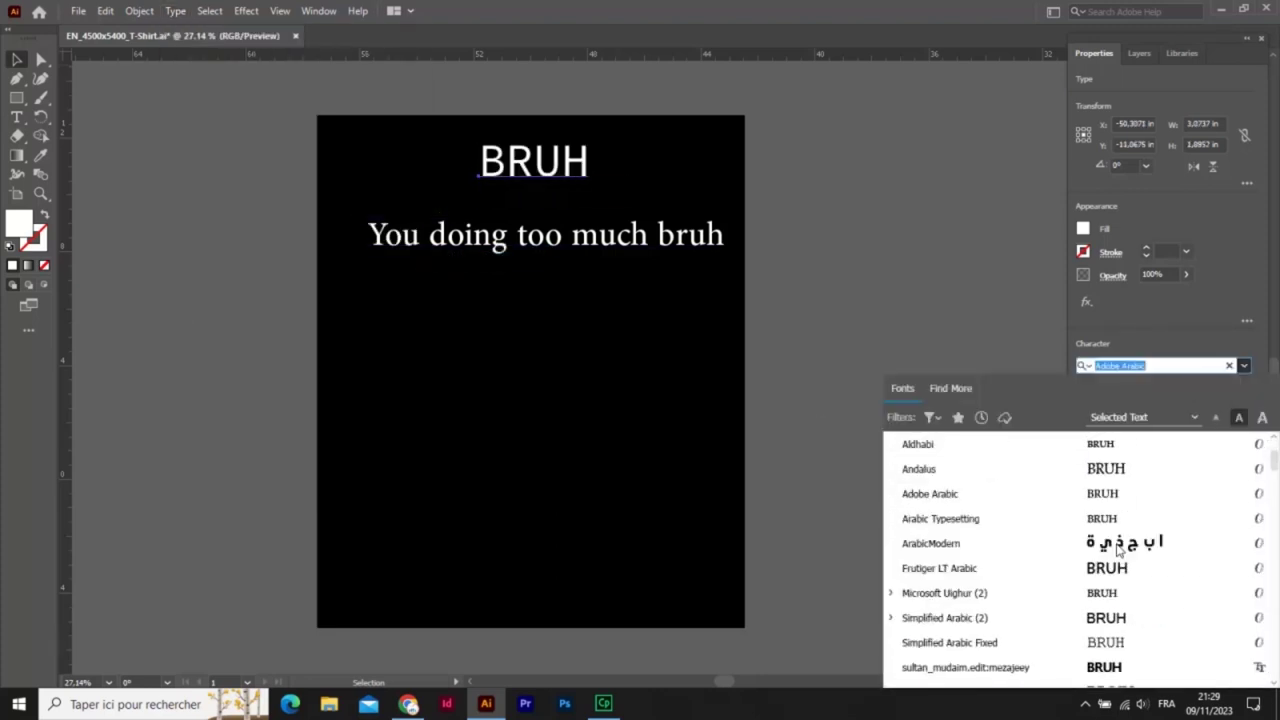
scroll(1118, 545, down, 2)
scroll(1118, 545, down, 1)
scroll(1118, 545, down, 3)
scroll(1118, 545, down, 3)
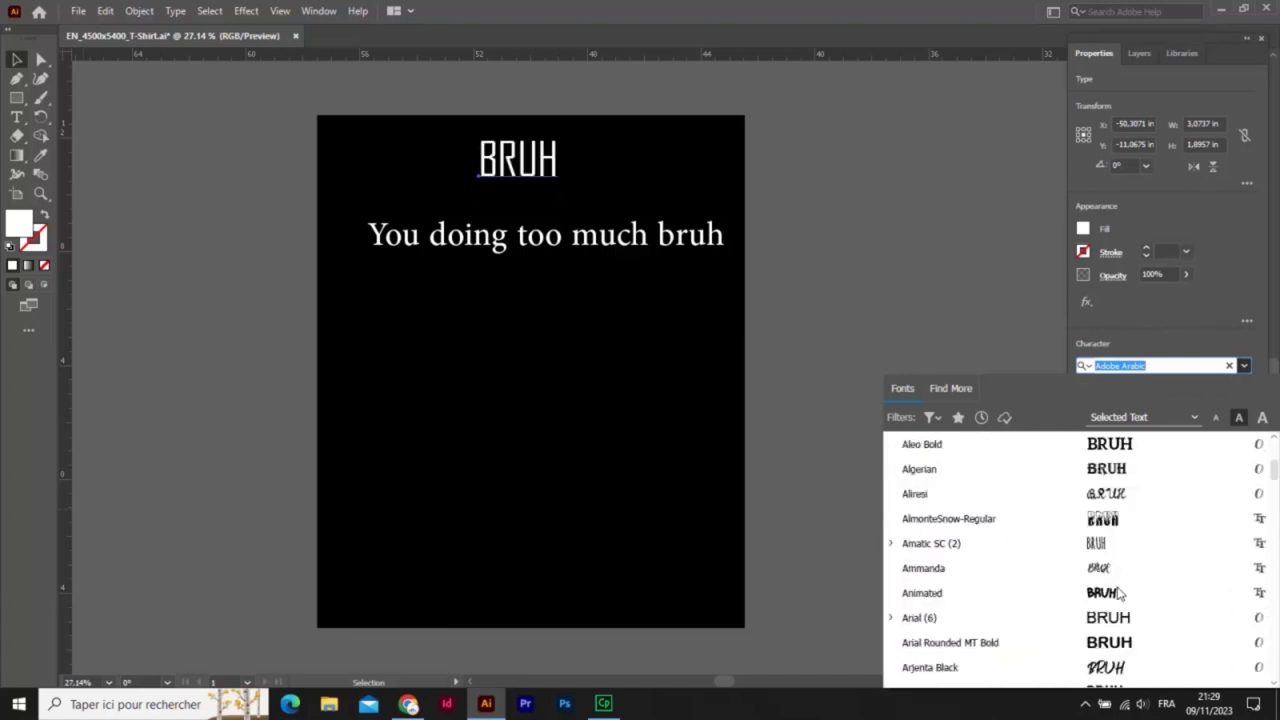
scroll(1120, 593, down, 3)
scroll(1120, 593, down, 3)
scroll(1120, 593, down, 3)
scroll(1120, 593, down, 3)
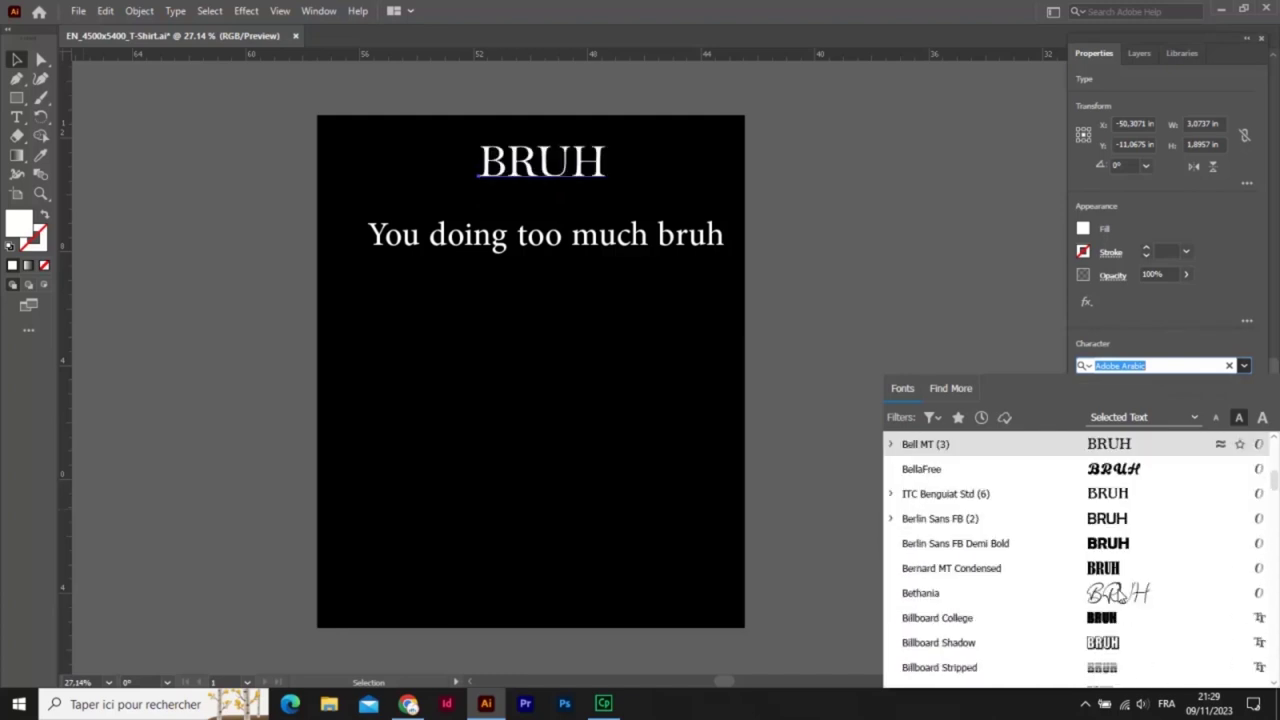
scroll(1120, 595, down, 3)
scroll(1120, 595, down, 3)
click(1108, 643)
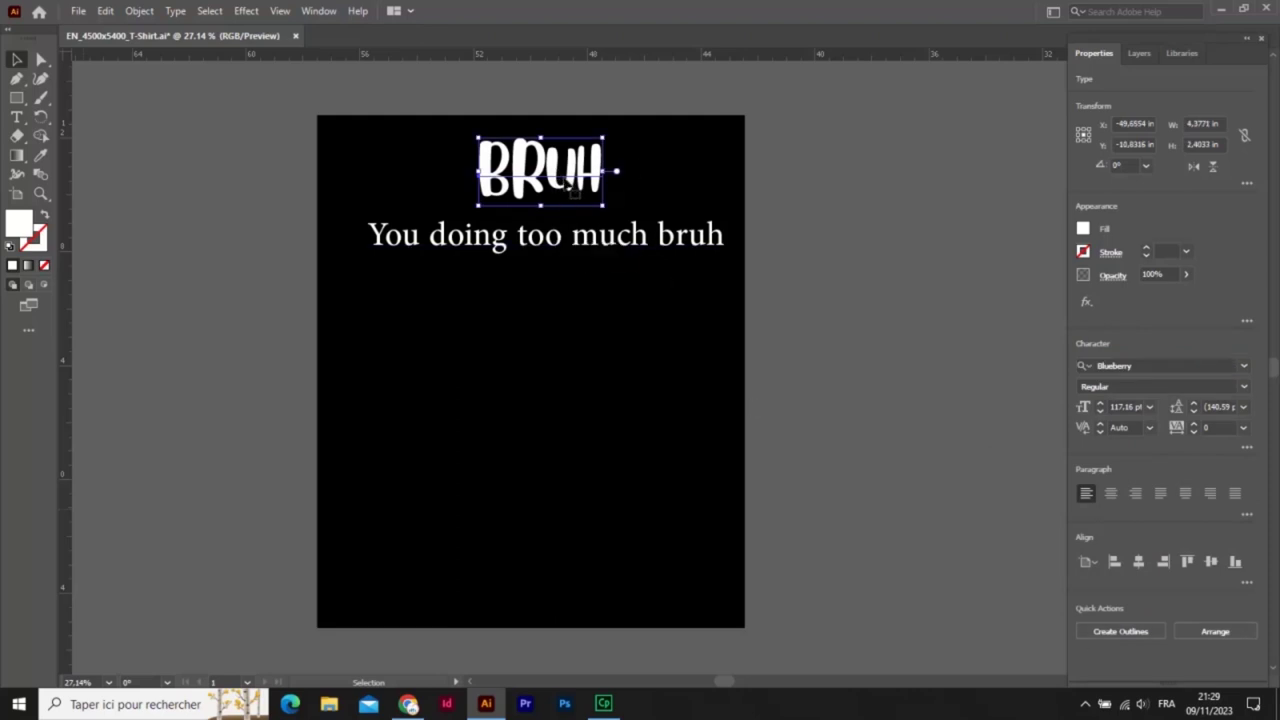
drag(643, 251, 643, 508)
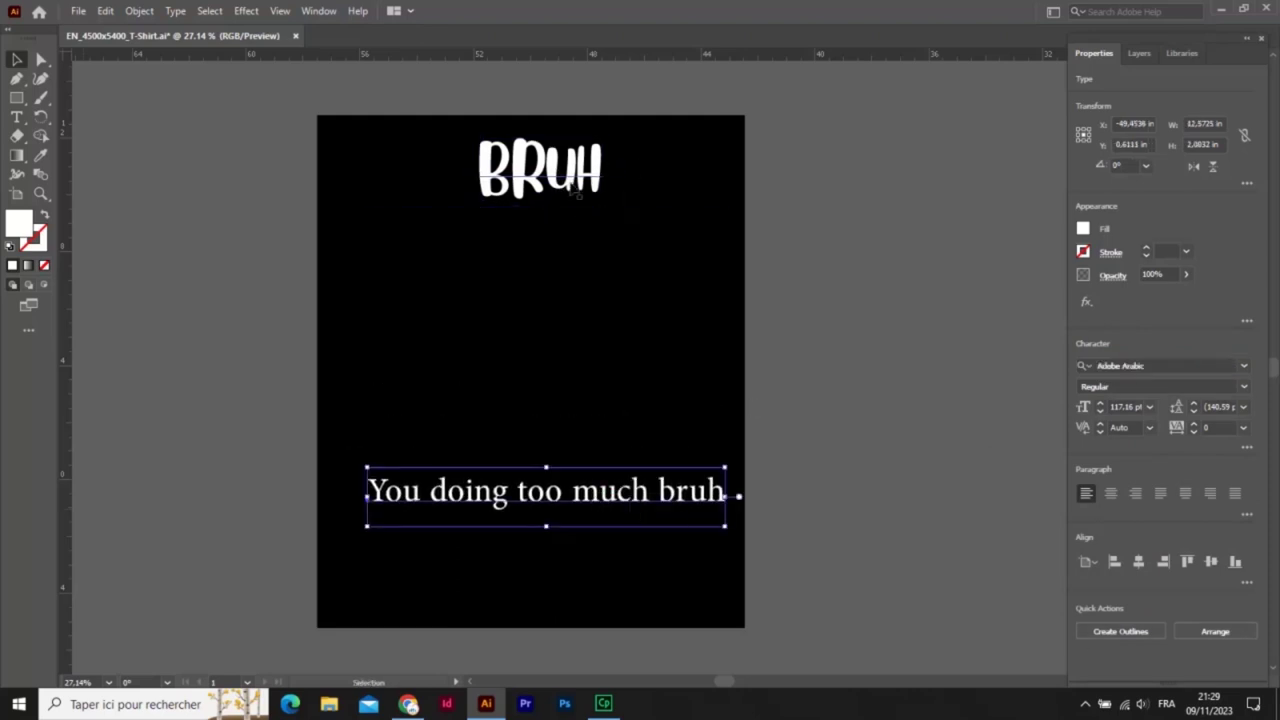
Enlarge BRUH proportionally and move it down toward the artboard middle
click(576, 192)
drag(604, 209, 697, 409)
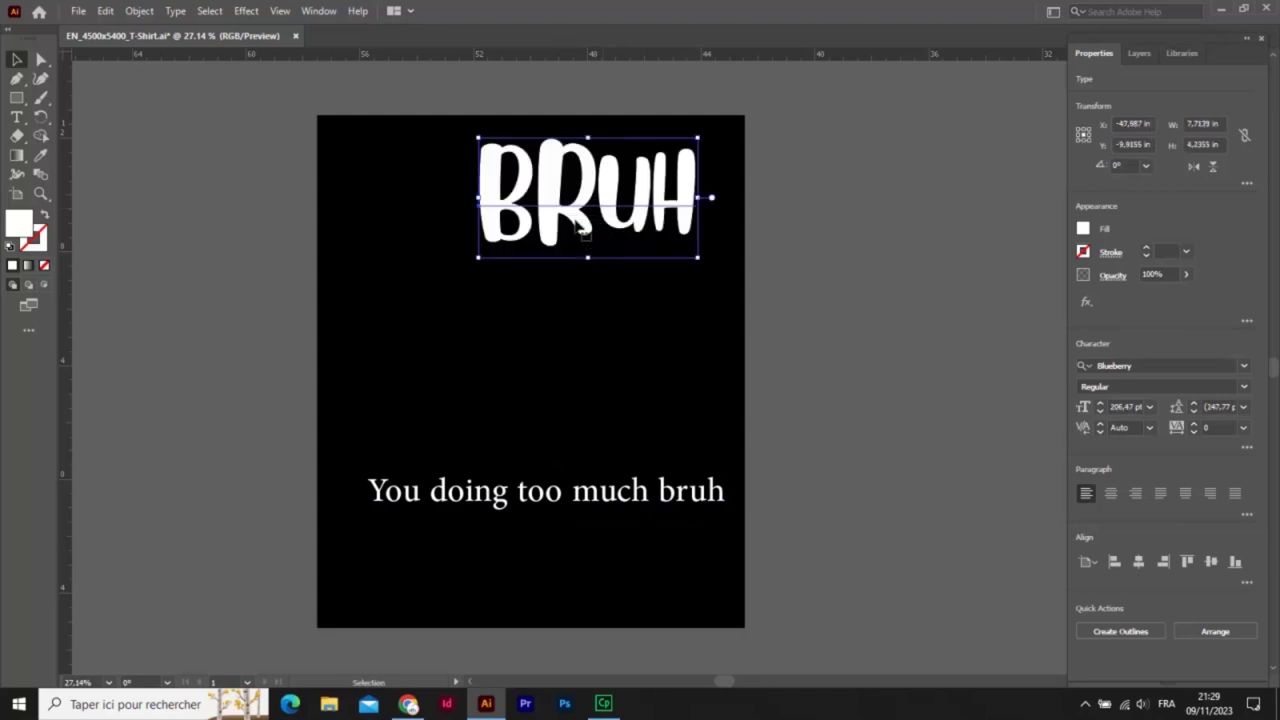
drag(585, 232, 578, 322)
Expand BRUH into outlined shapes and ungroup it into separate letters
click(139, 11)
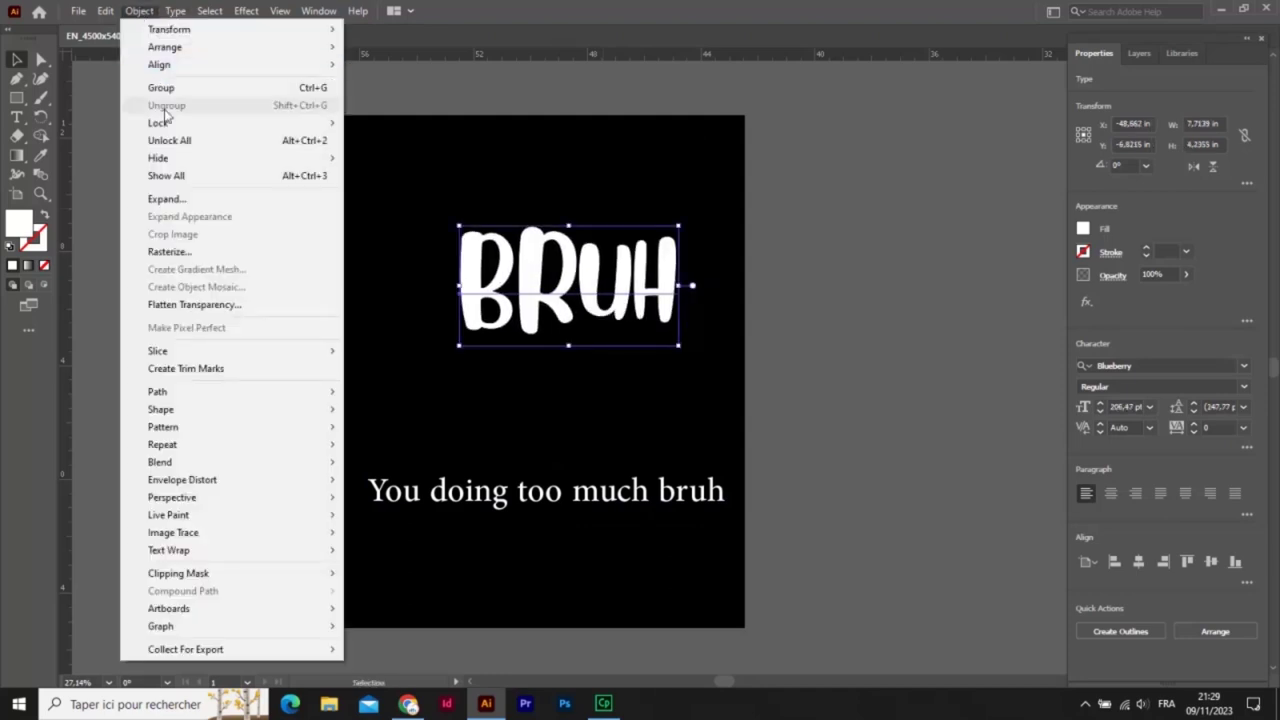
click(170, 199)
click(601, 443)
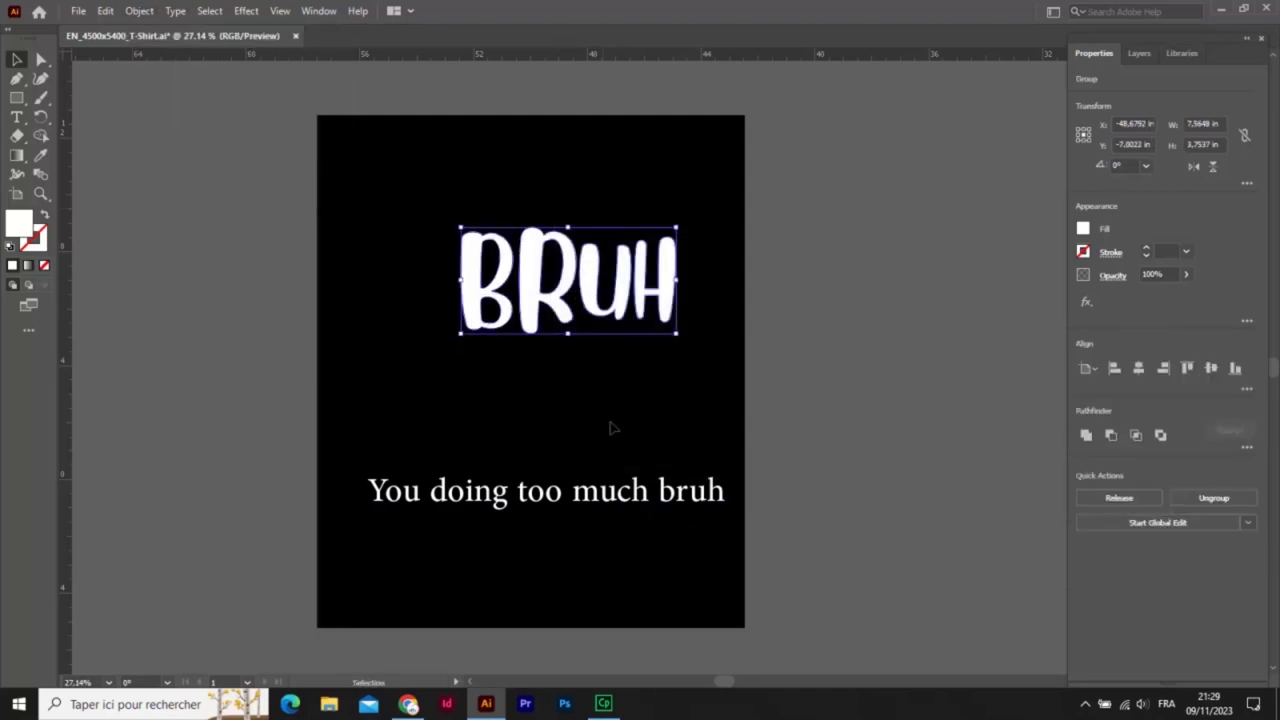
right_click(606, 307)
click(640, 451)
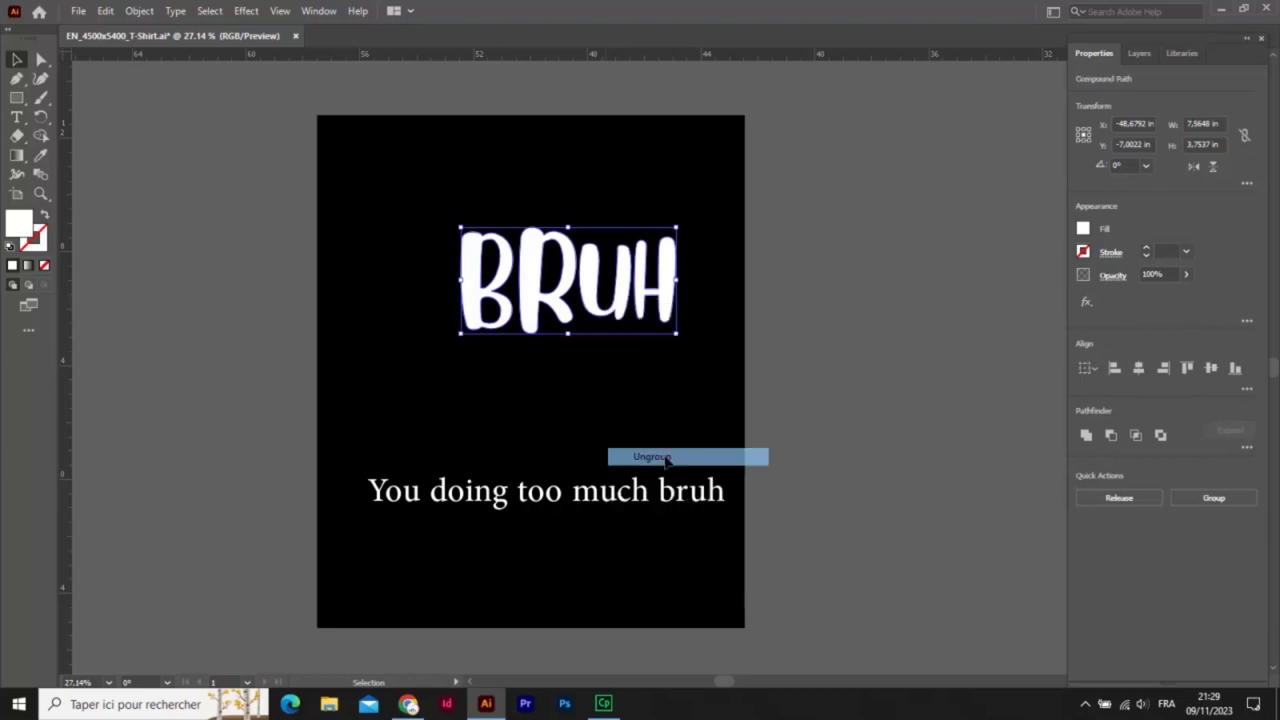
click(700, 288)
click(632, 320)
click(668, 343)
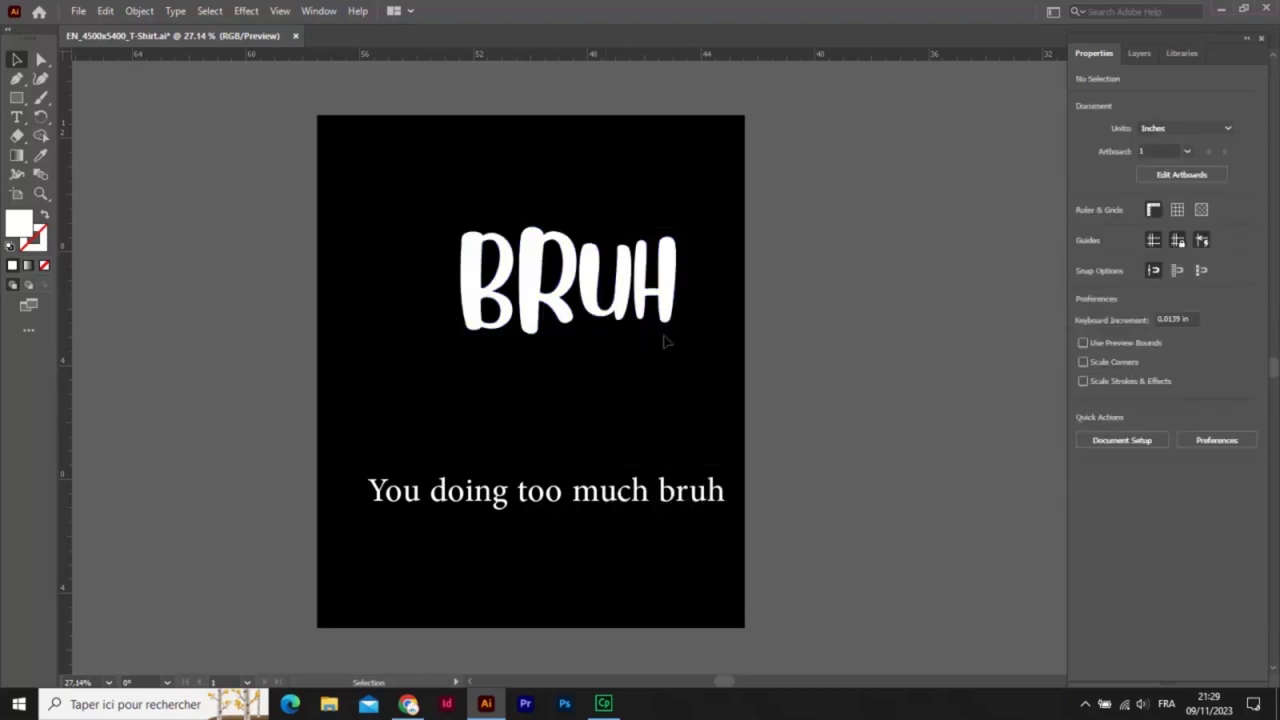
Enlarge the U and H letters, nudge H two steps right, and adjust the R
mouse_move(609, 318)
mouse_down()
mouse_move(691, 343)
mouse_move(697, 330)
mouse_up()
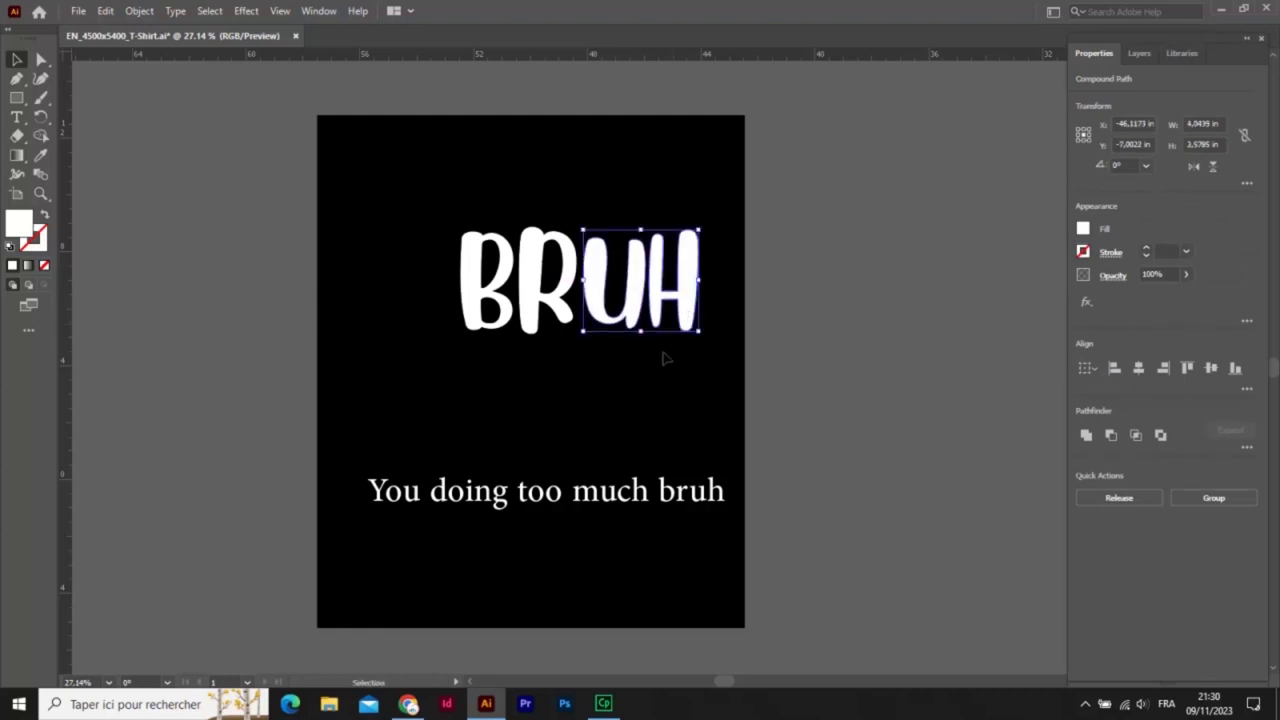
click(663, 357)
click(685, 303)
key(Right)
key(Right)
key(Right)
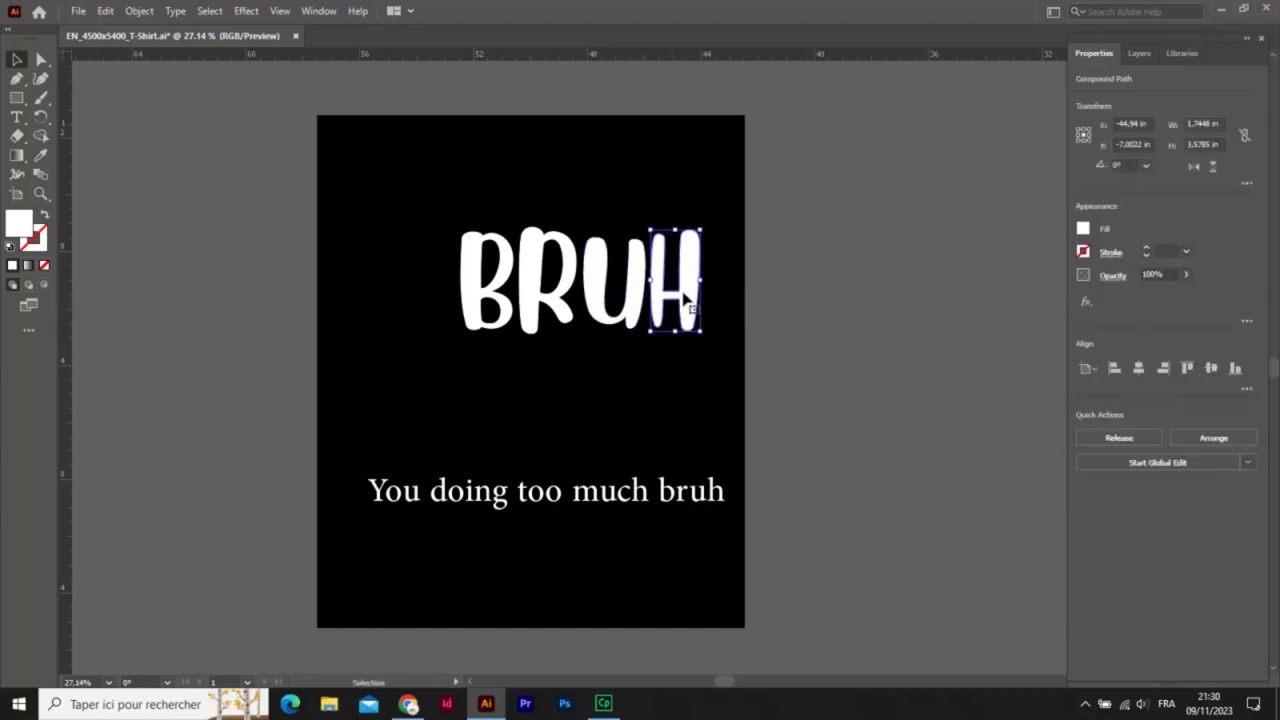
key(Right)
key(Right)
key(Right)
click(497, 373)
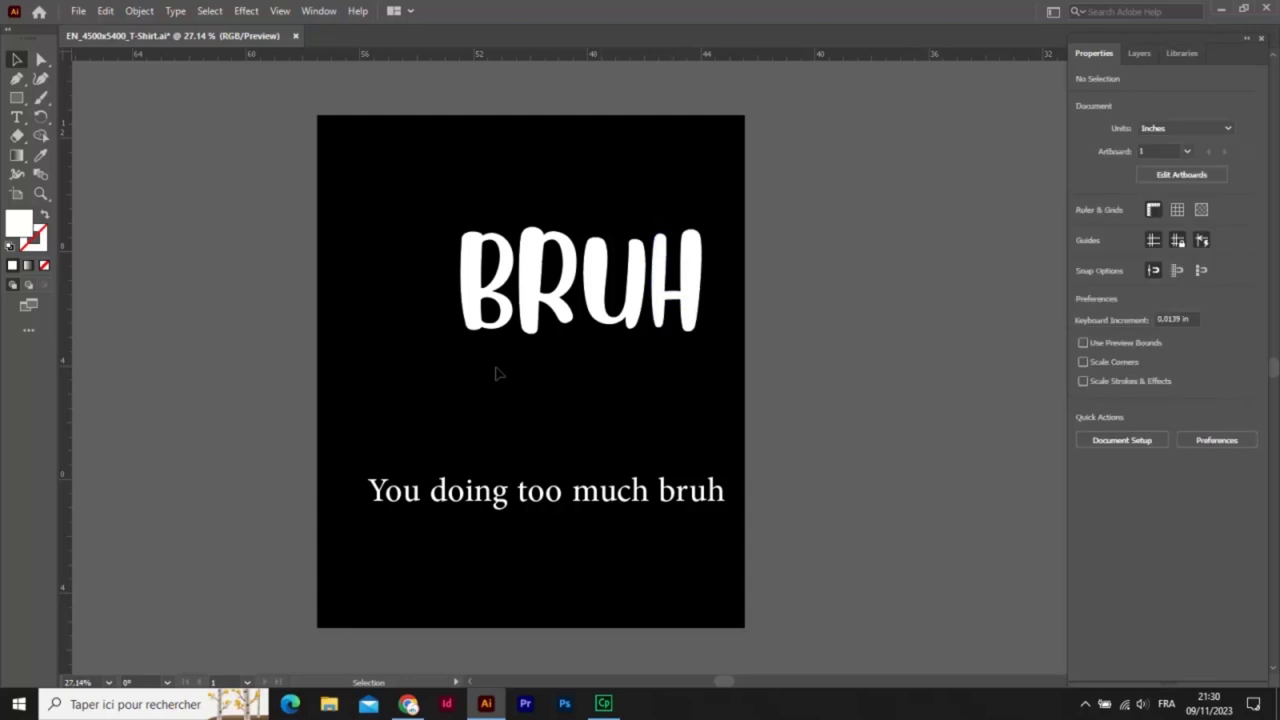
click(542, 322)
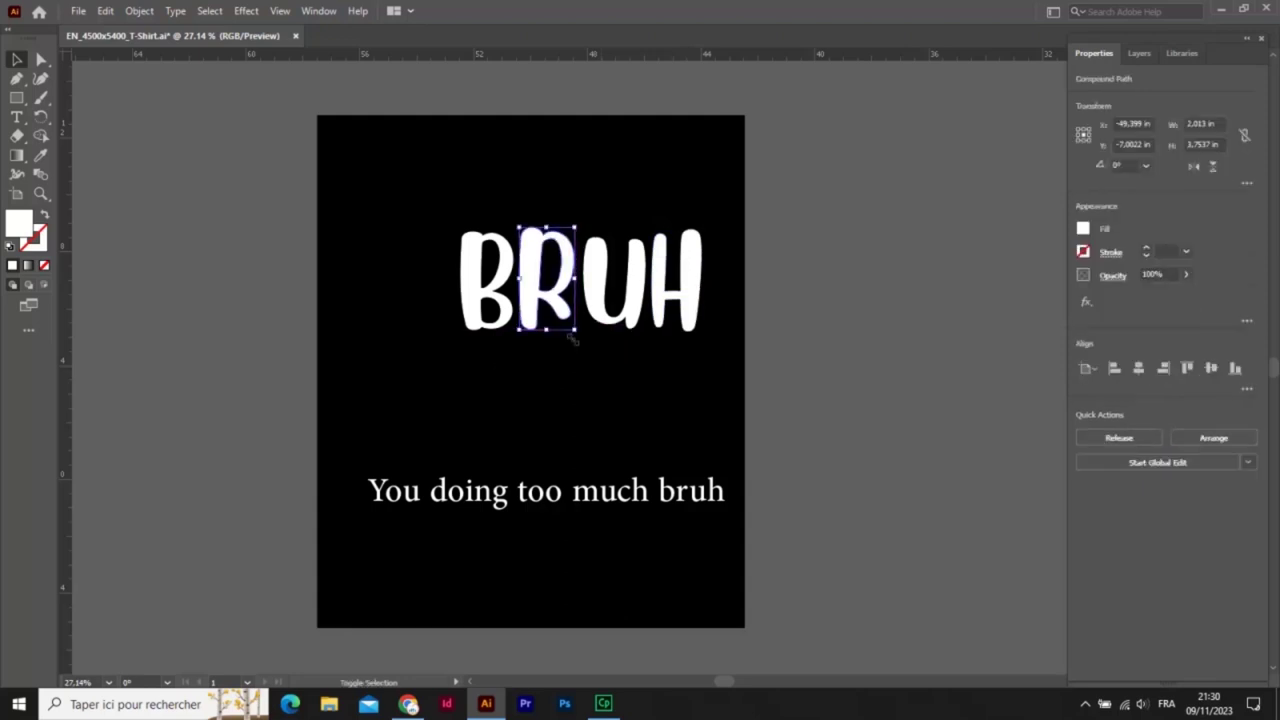
click(560, 308)
click(560, 308)
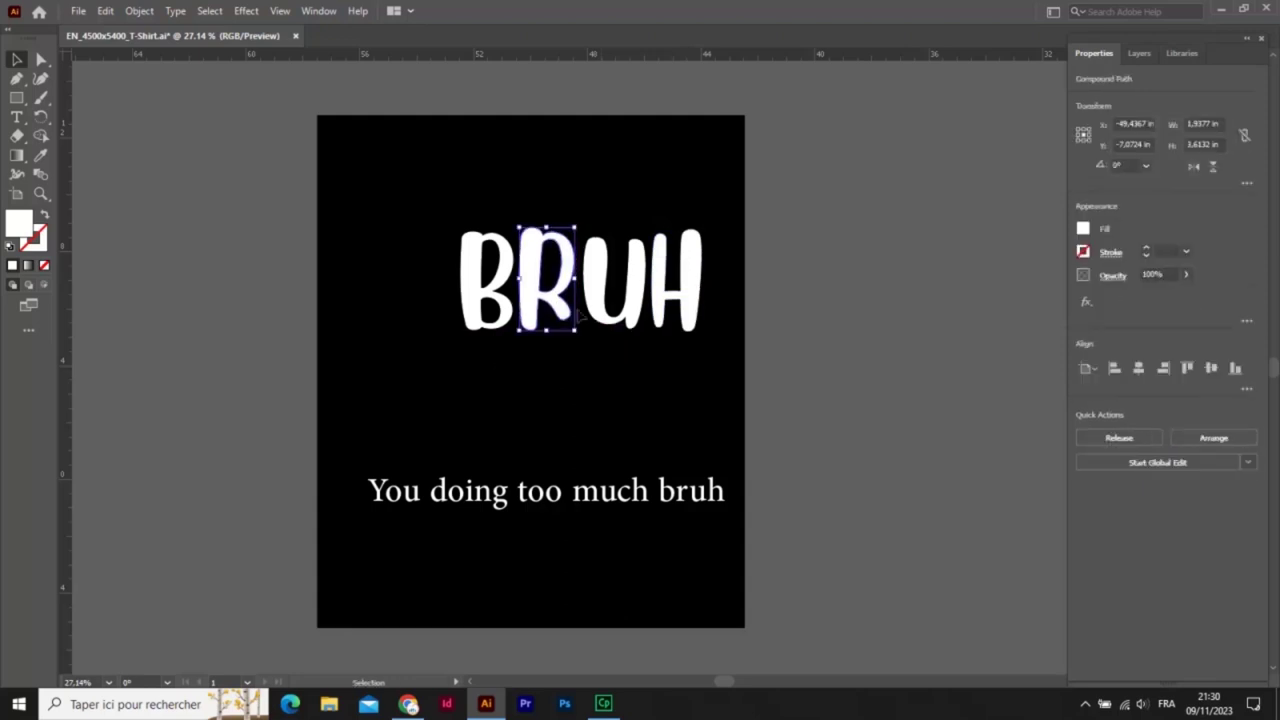
click(660, 354)
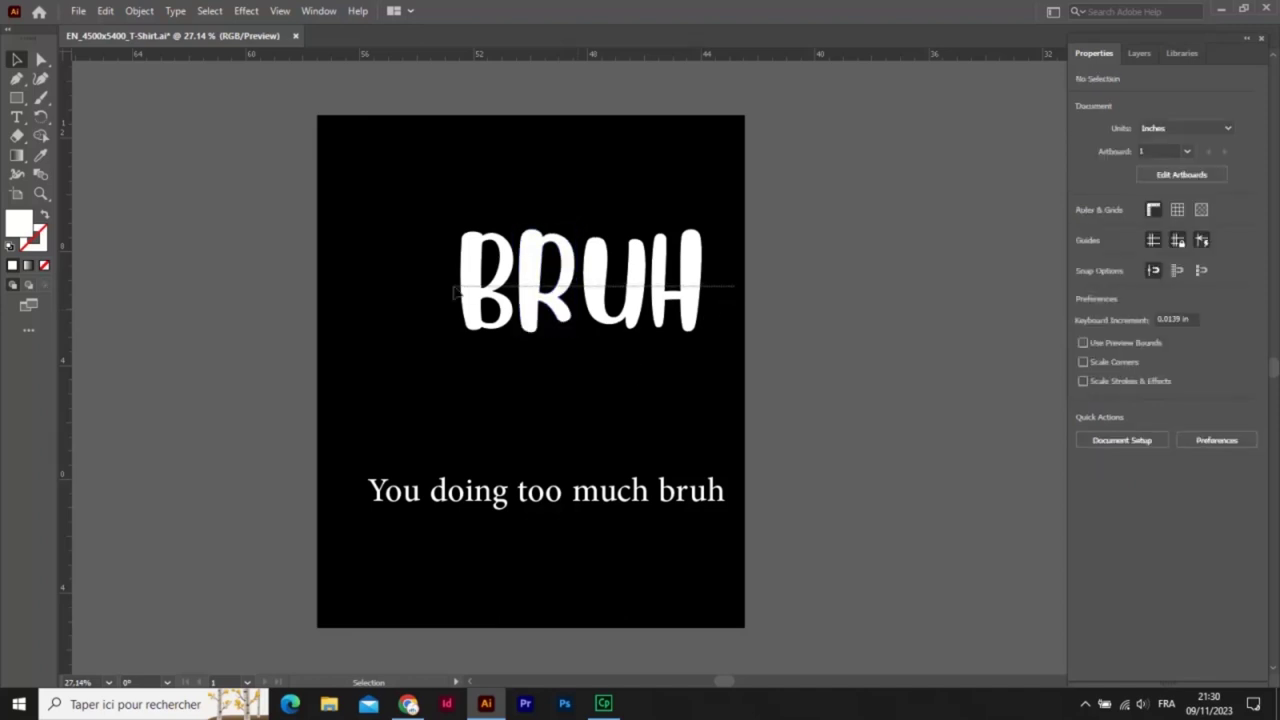
Vertically centre-align the BRUH letters, resize the U, and move the word higher
drag(455, 291, 455, 293)
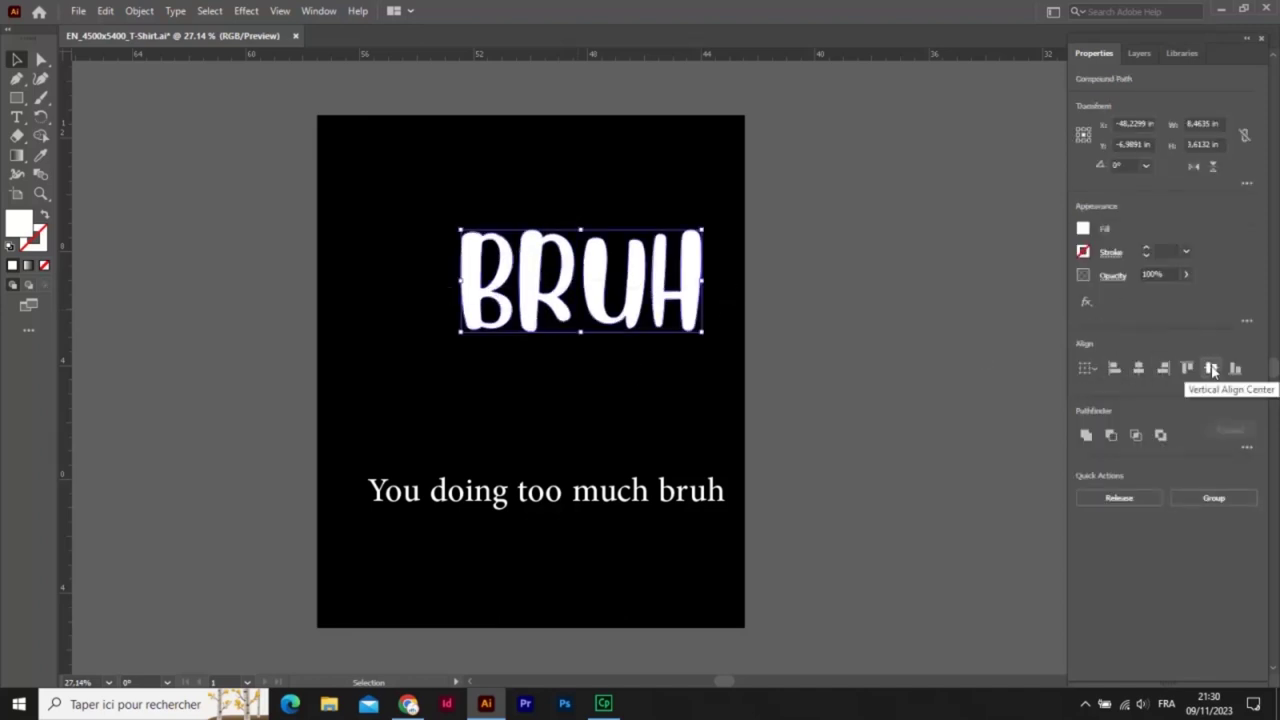
click(1212, 370)
click(622, 318)
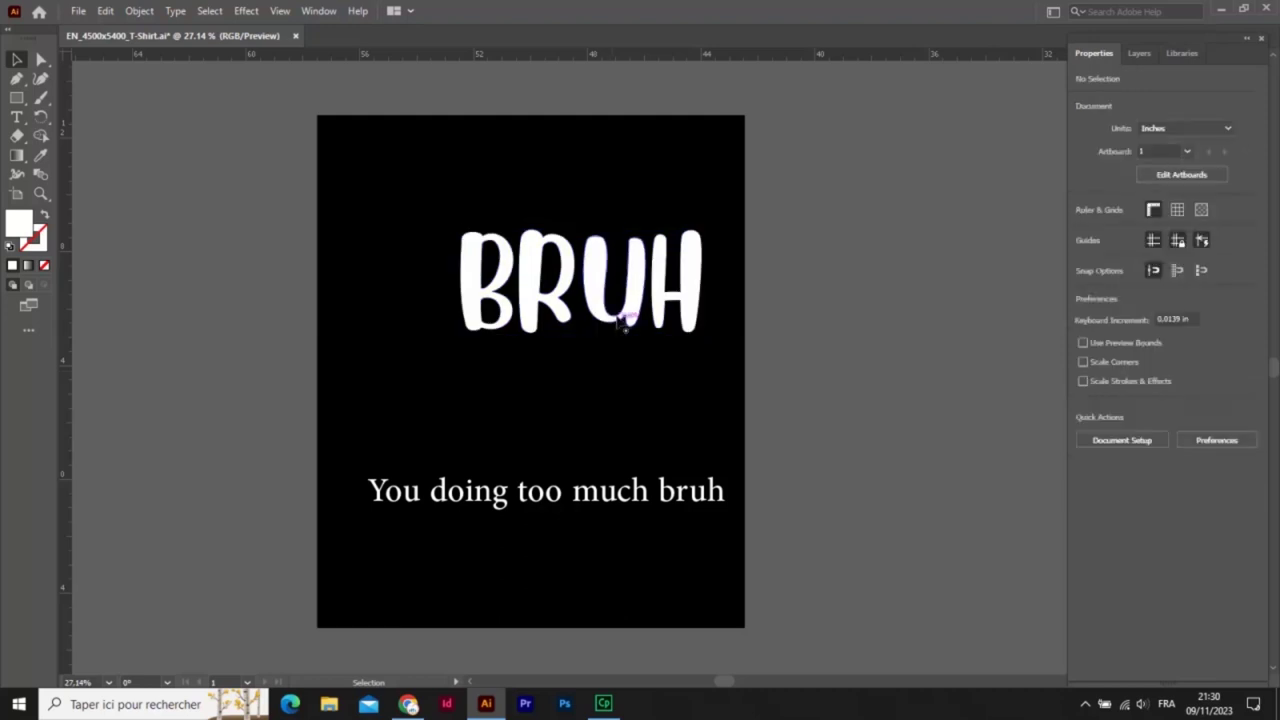
click(605, 290)
drag(582, 331, 525, 220)
click(670, 362)
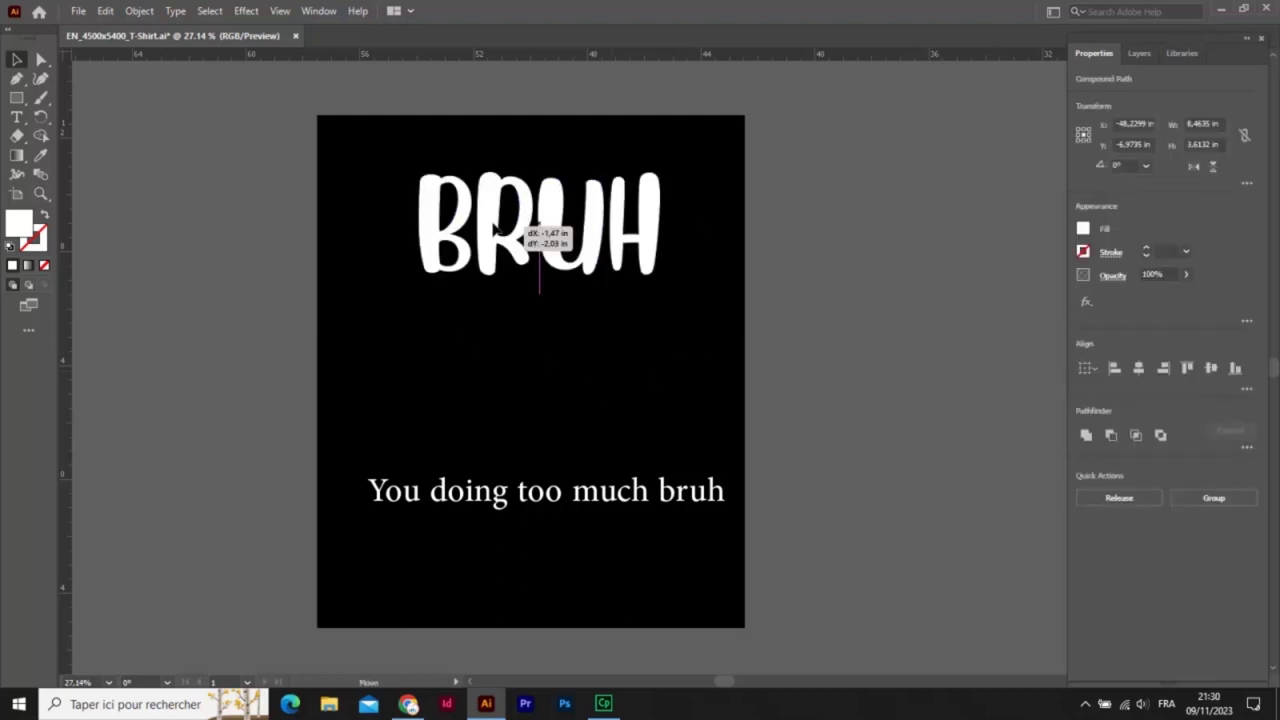
click(558, 302)
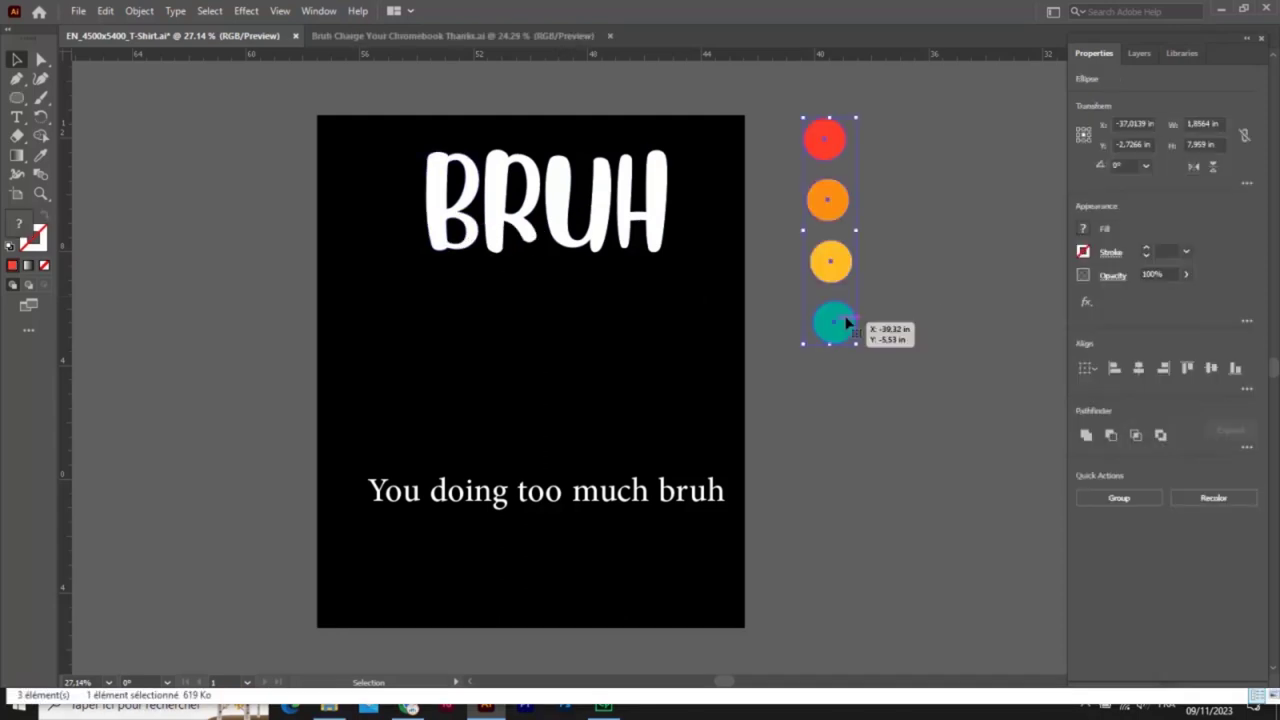
Colour the B red and the R orange by sampling the colour circles
click(41, 157)
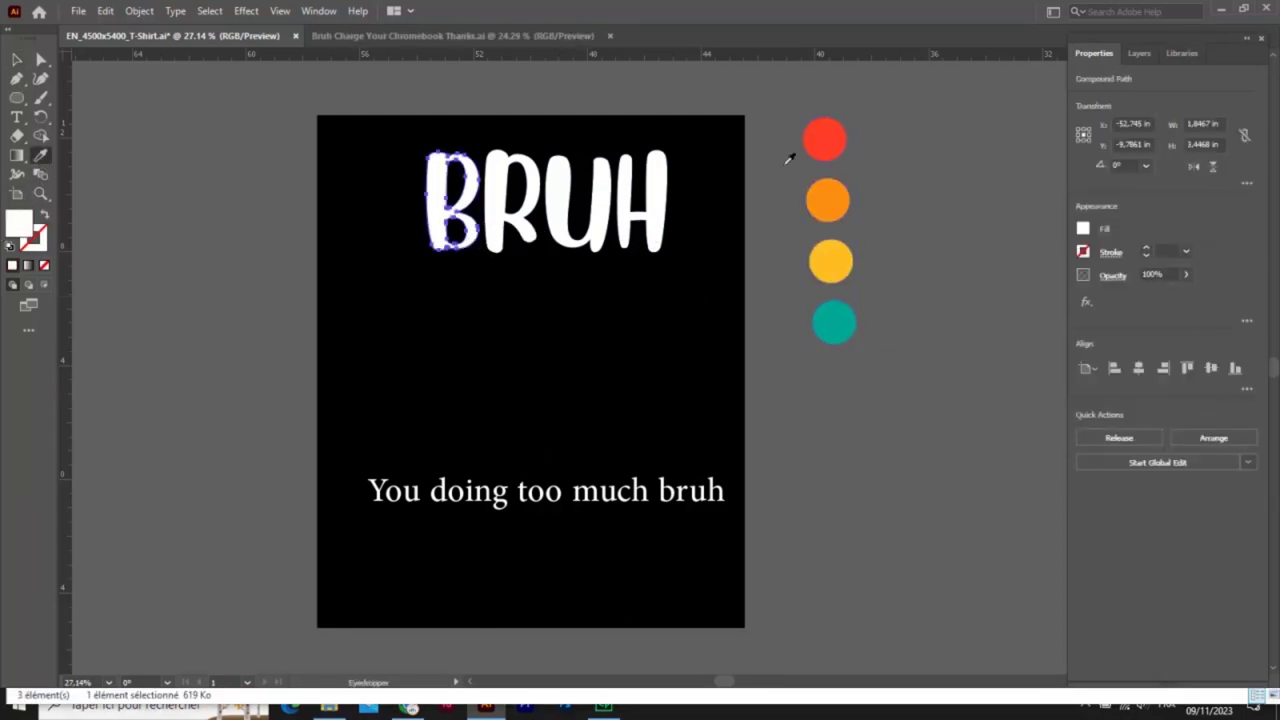
click(830, 135)
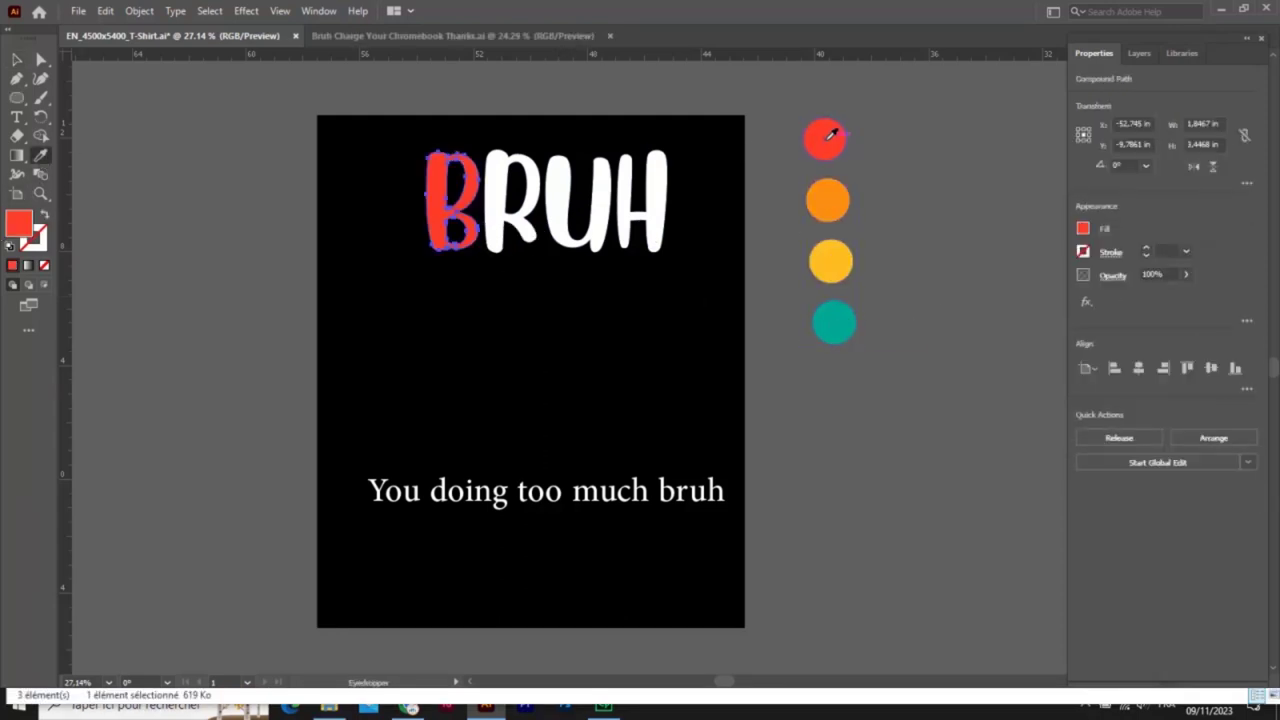
click(522, 240)
click(43, 158)
click(830, 199)
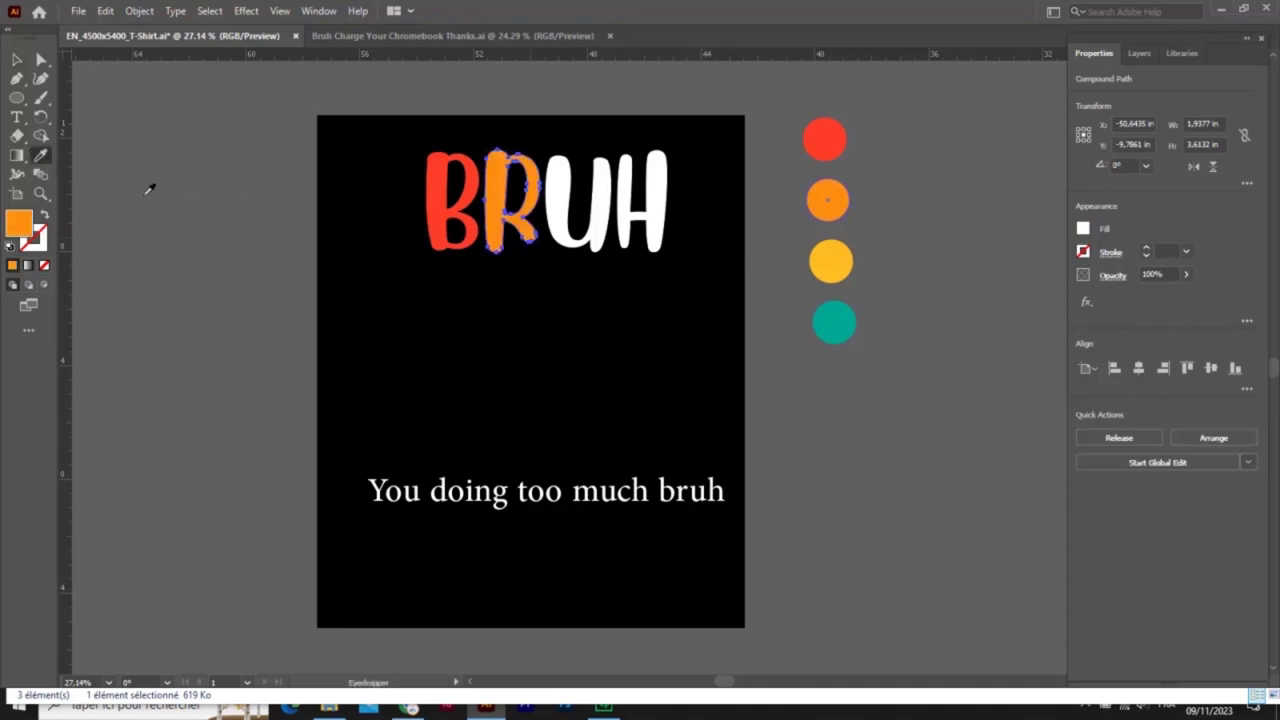
key(v)
Colour the U yellow and the H teal by sampling the colour circles
click(598, 222)
click(41, 155)
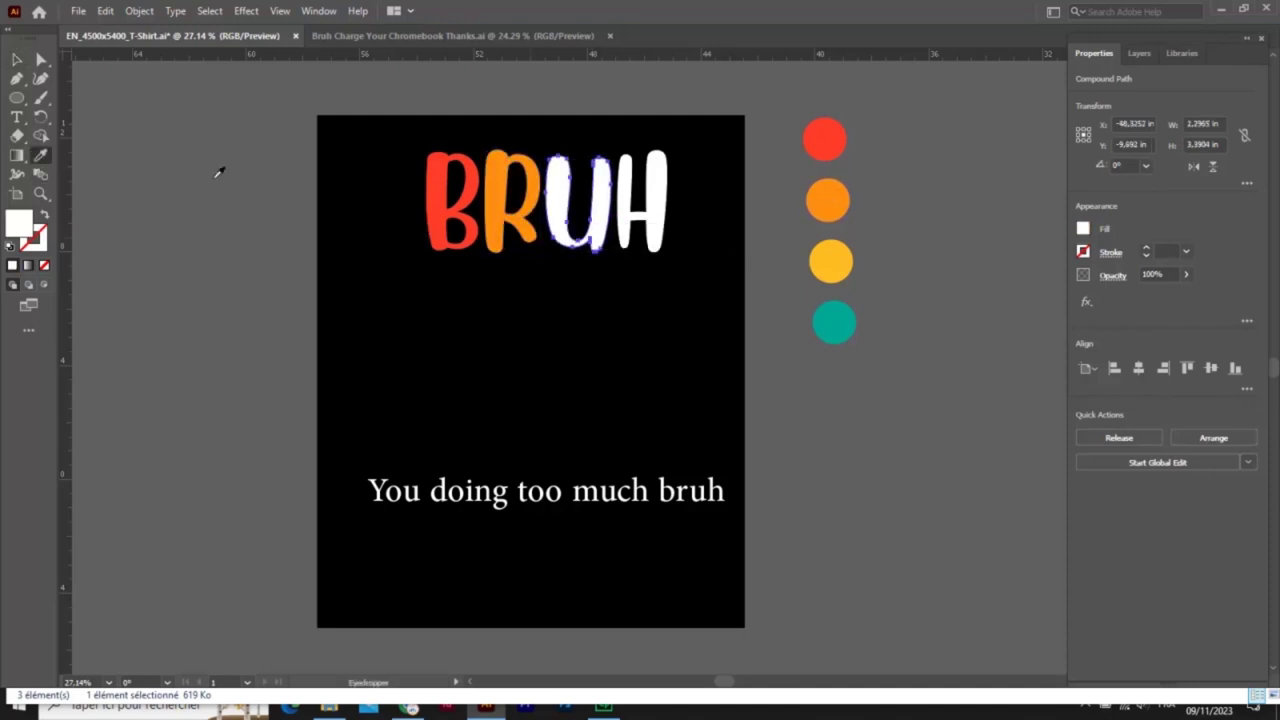
click(828, 263)
key(v)
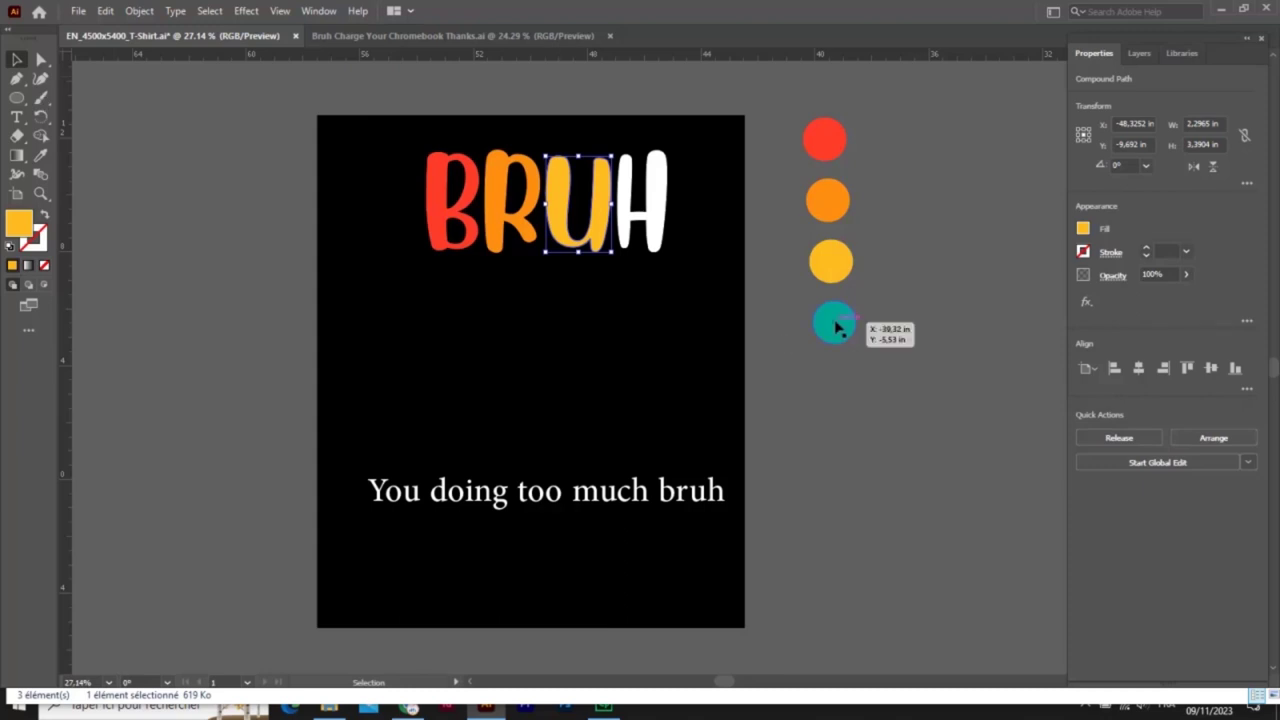
click(834, 322)
click(41, 155)
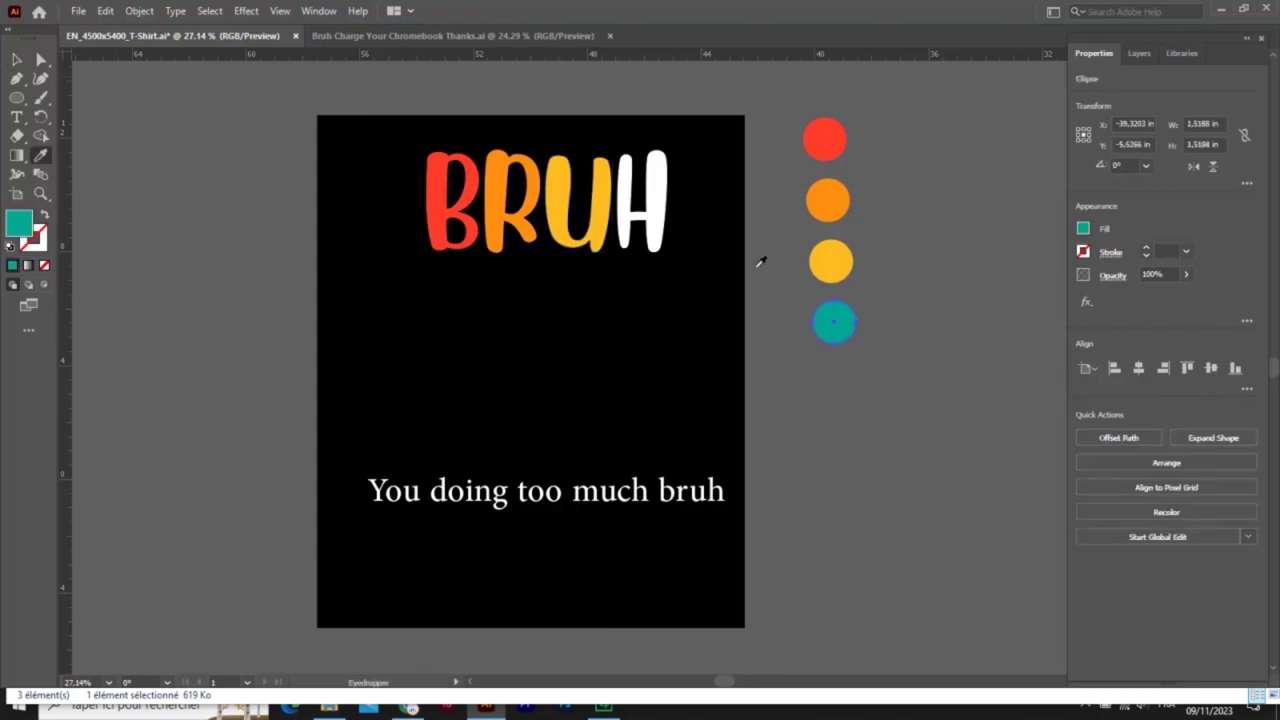
key(v)
click(652, 200)
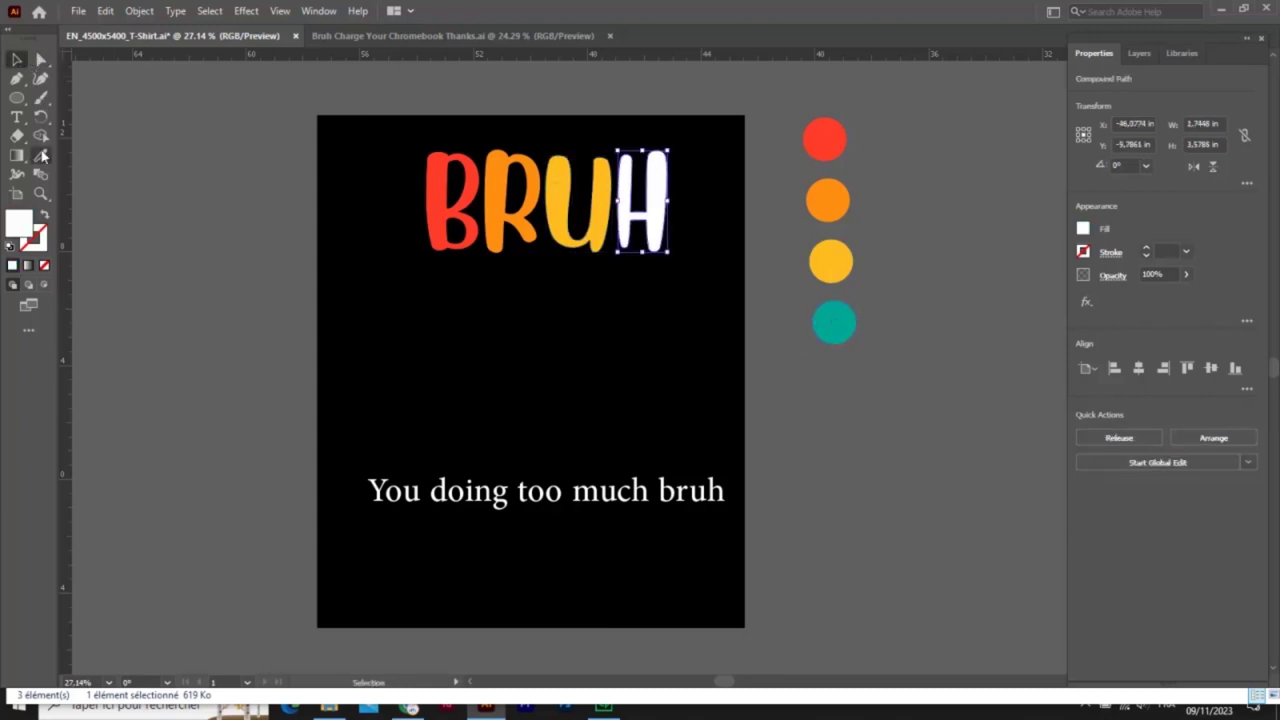
key(i)
click(834, 322)
key(v)
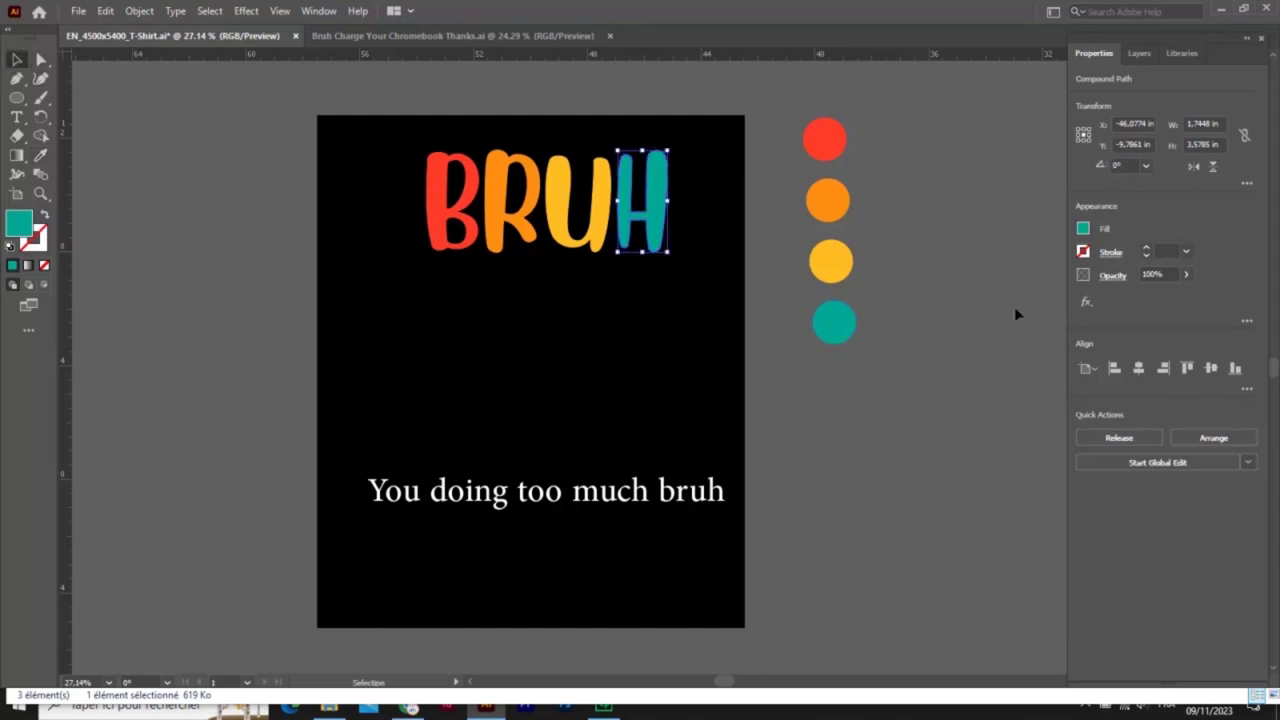
click(1016, 314)
Enlarge the whole BRUH word and centre it on the artboard
drag(707, 152, 357, 289)
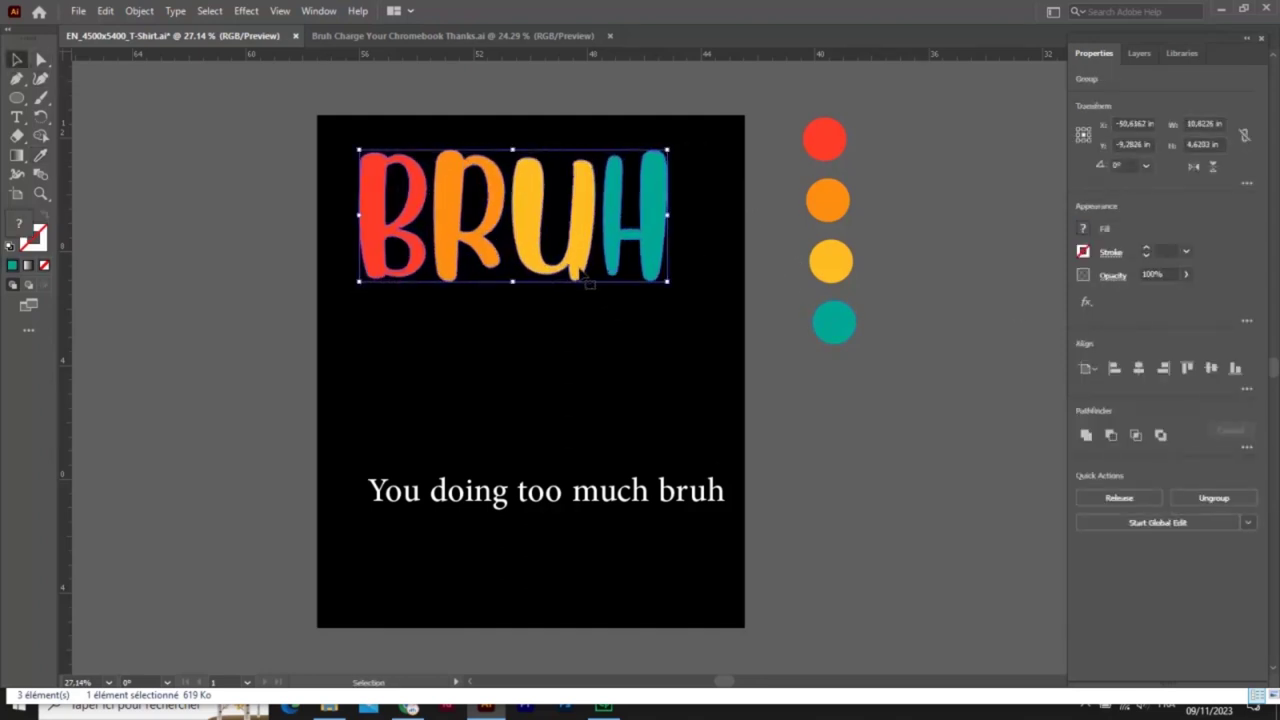
mouse_move(666, 289)
mouse_down()
mouse_move(684, 279)
mouse_move(703, 300)
mouse_up()
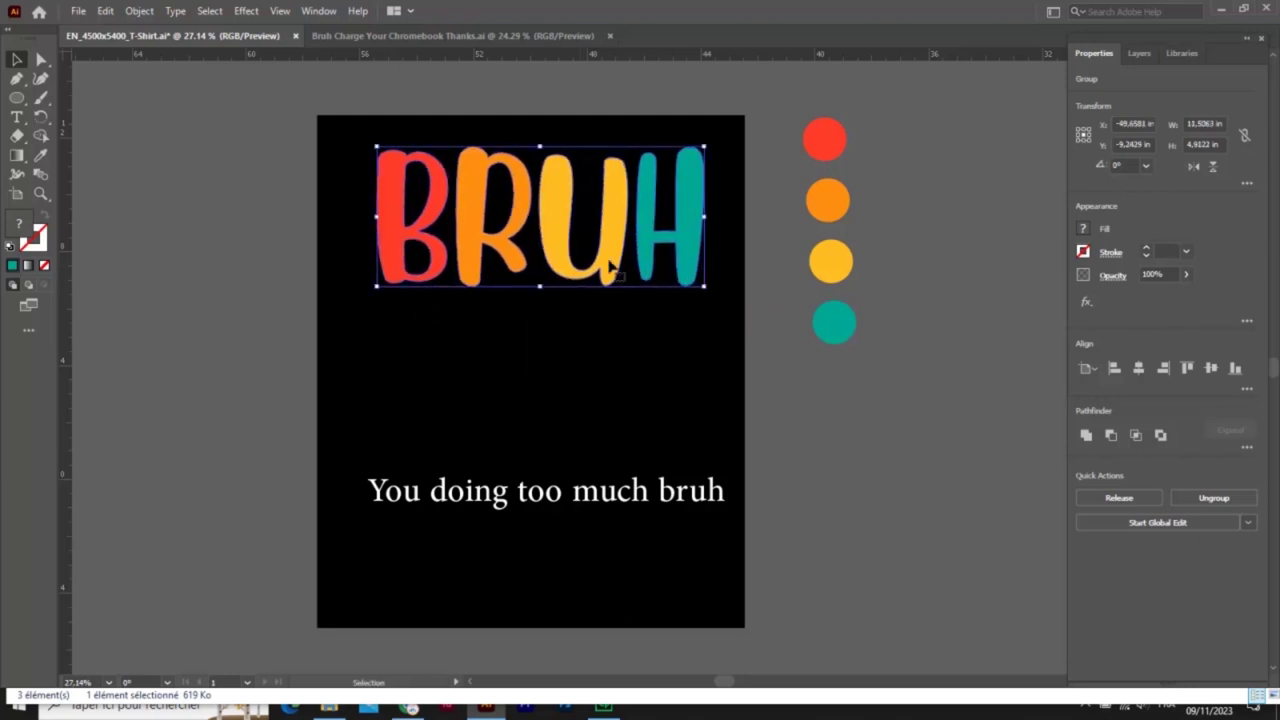
drag(606, 266, 597, 267)
click(620, 399)
Delete 'bruh' from the sentence so it reads 'You doing too much'
click(664, 512)
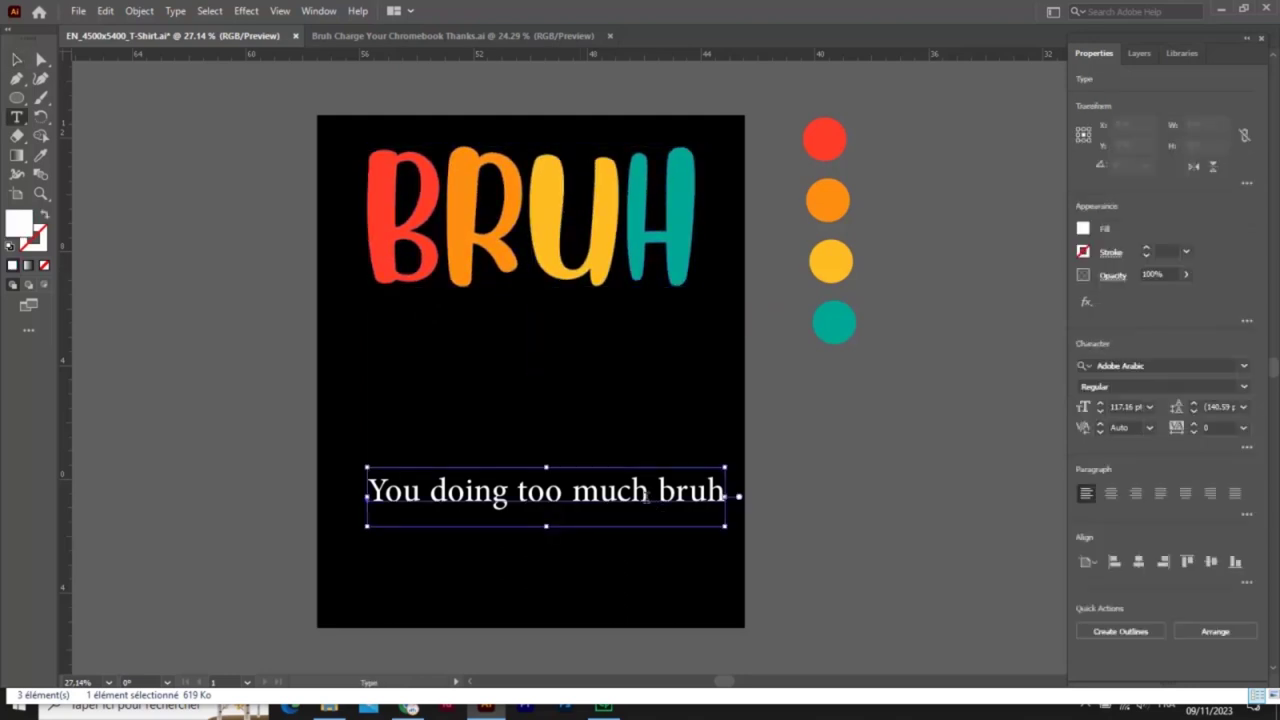
double_click(660, 510)
drag(649, 497, 780, 503)
key(BackSpace)
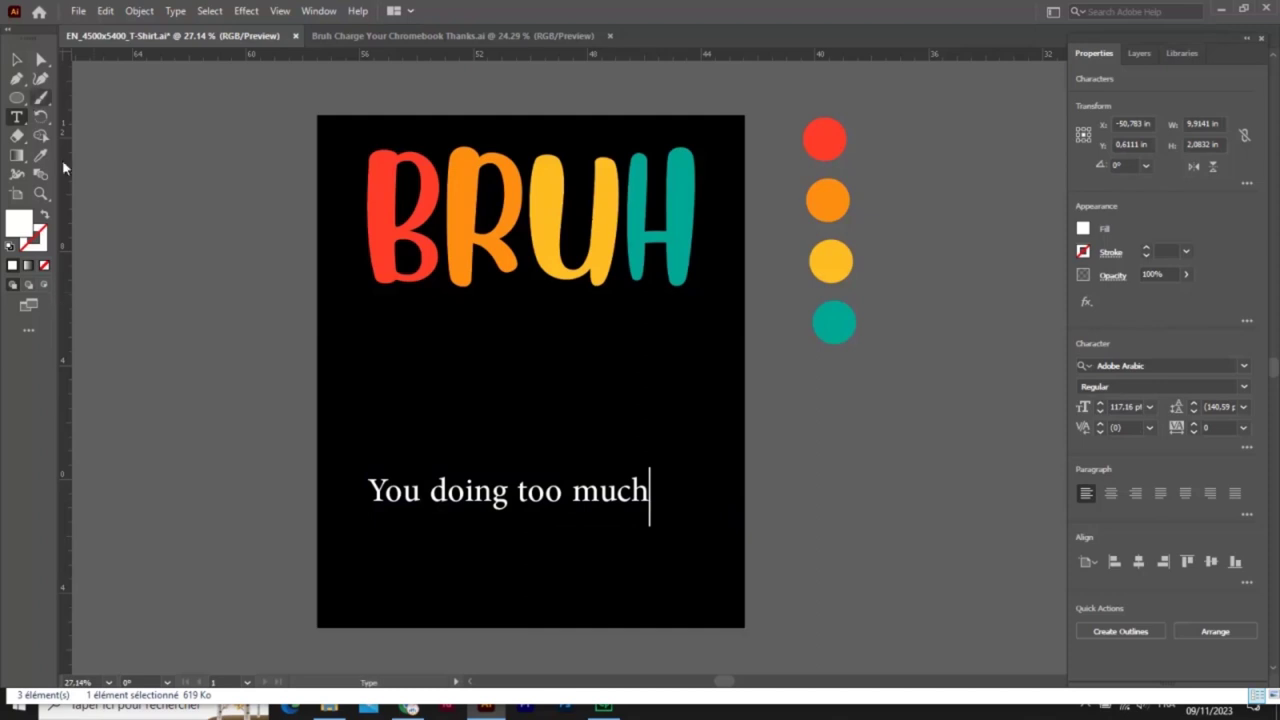
click(15, 60)
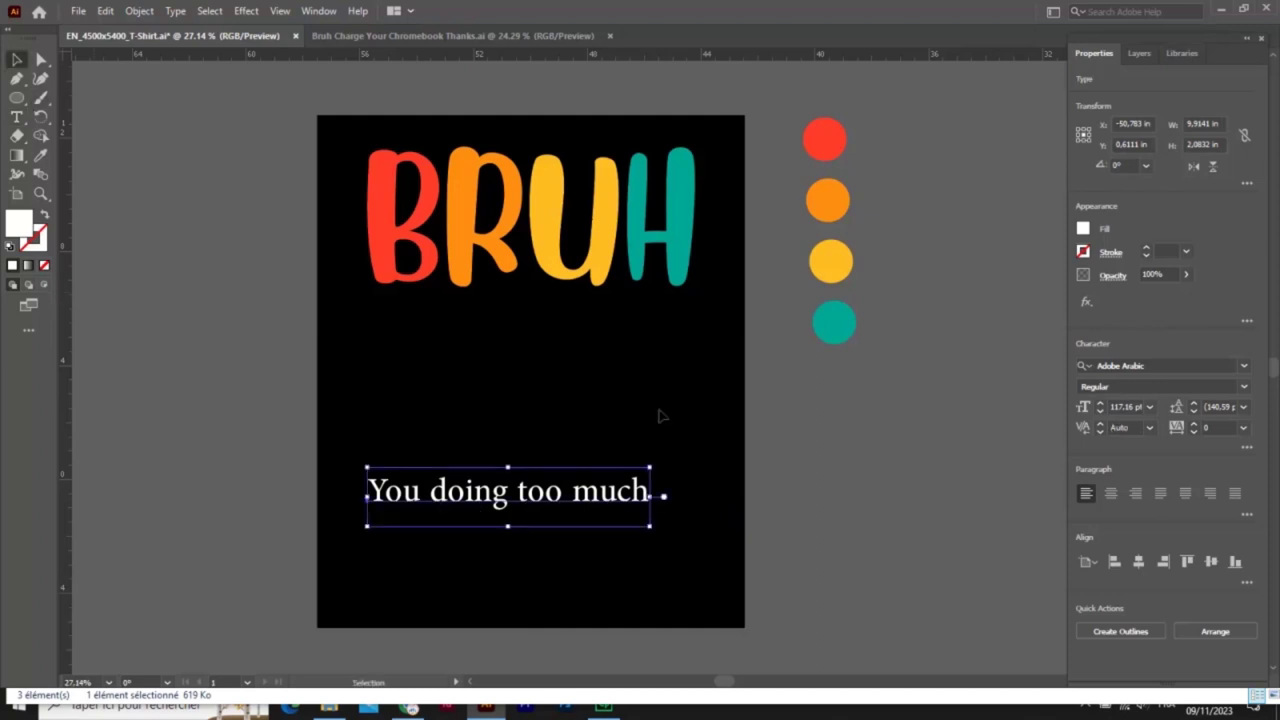
Preview fonts on 'You doing too much', starting with UnicornFlakes, in the font list
click(1244, 366)
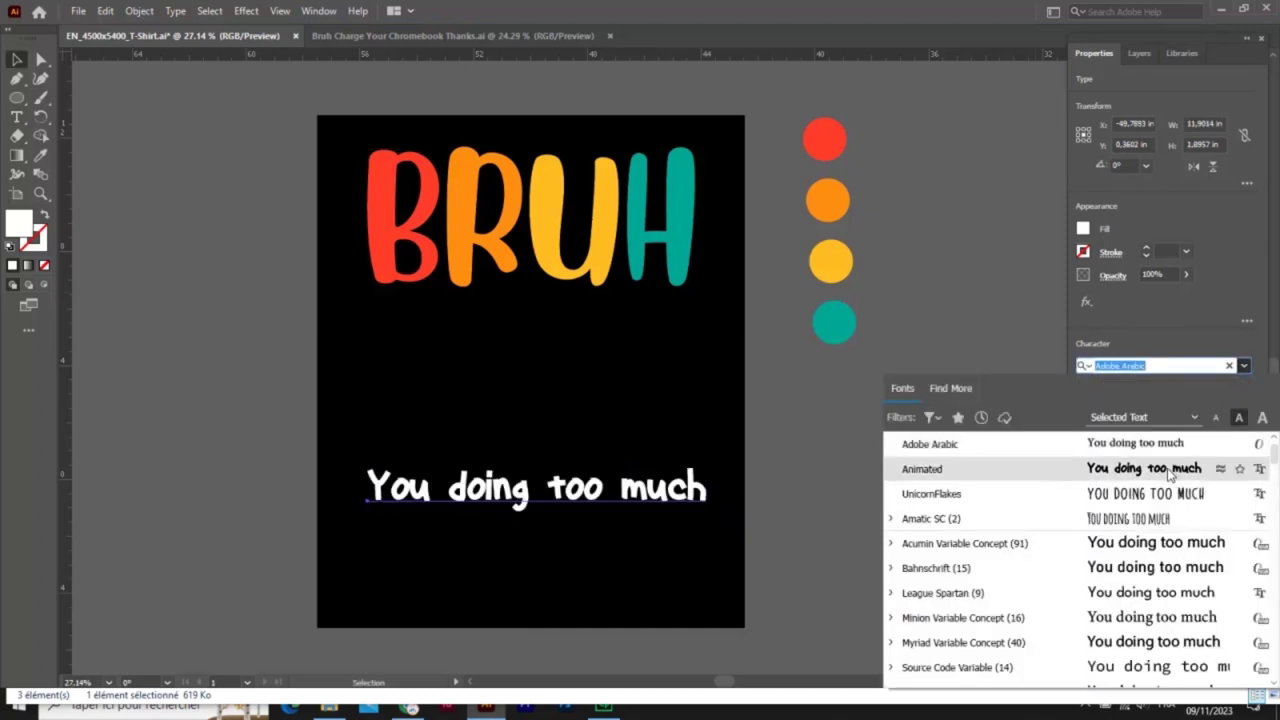
key(Down)
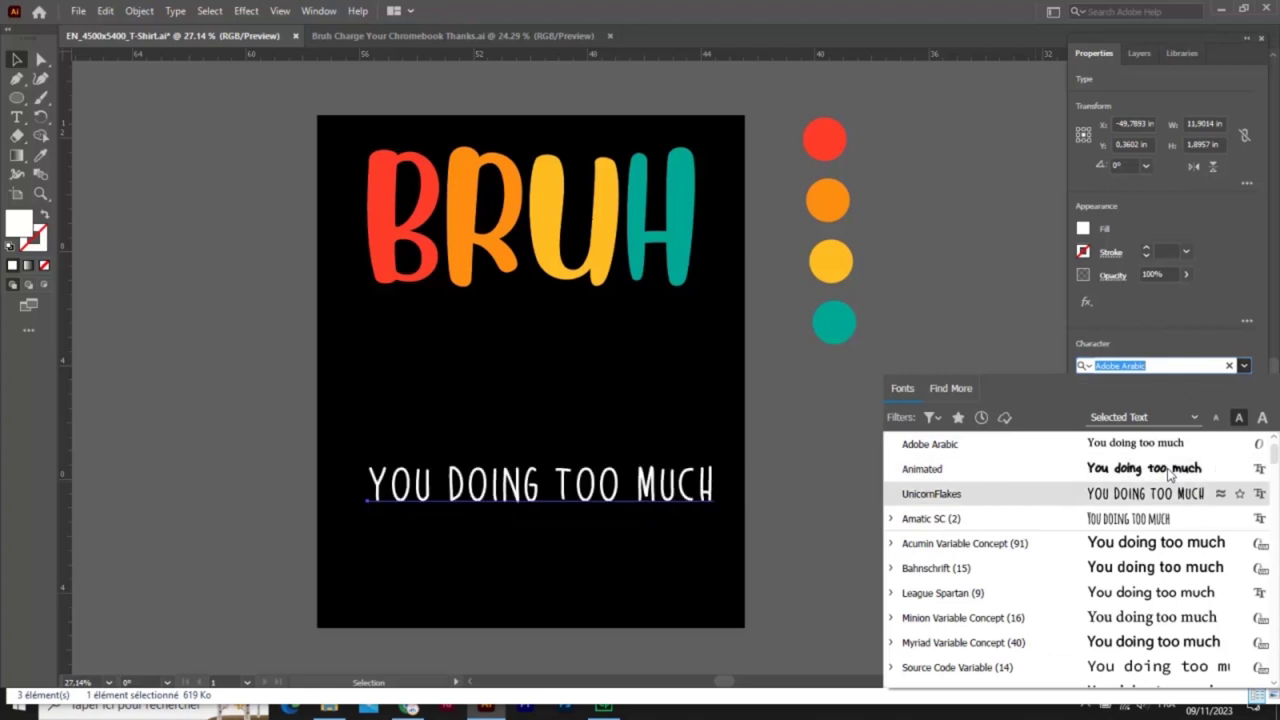
key(Down)
key(Down)
key(Down)
key(Down)
key(Down)
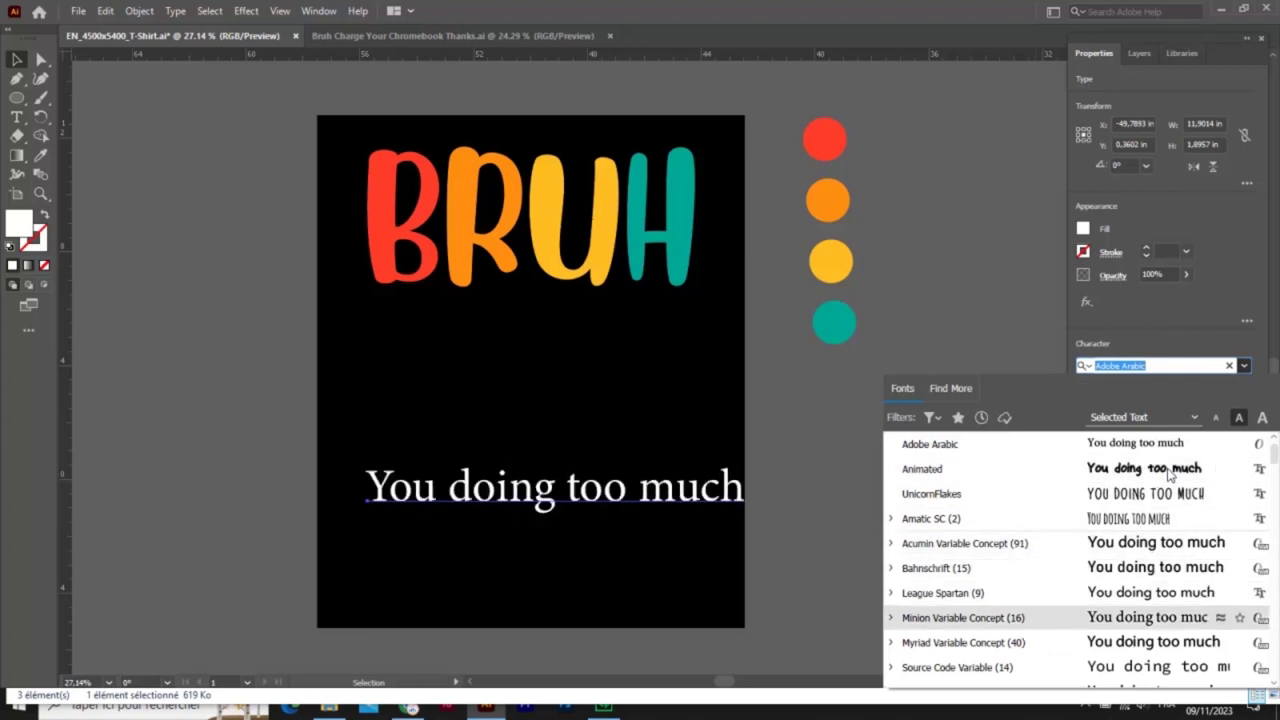
key(Down)
key(Down)
key(Down)
key(Down)
key(Down)
key(Down)
key(Down)
key(Down)
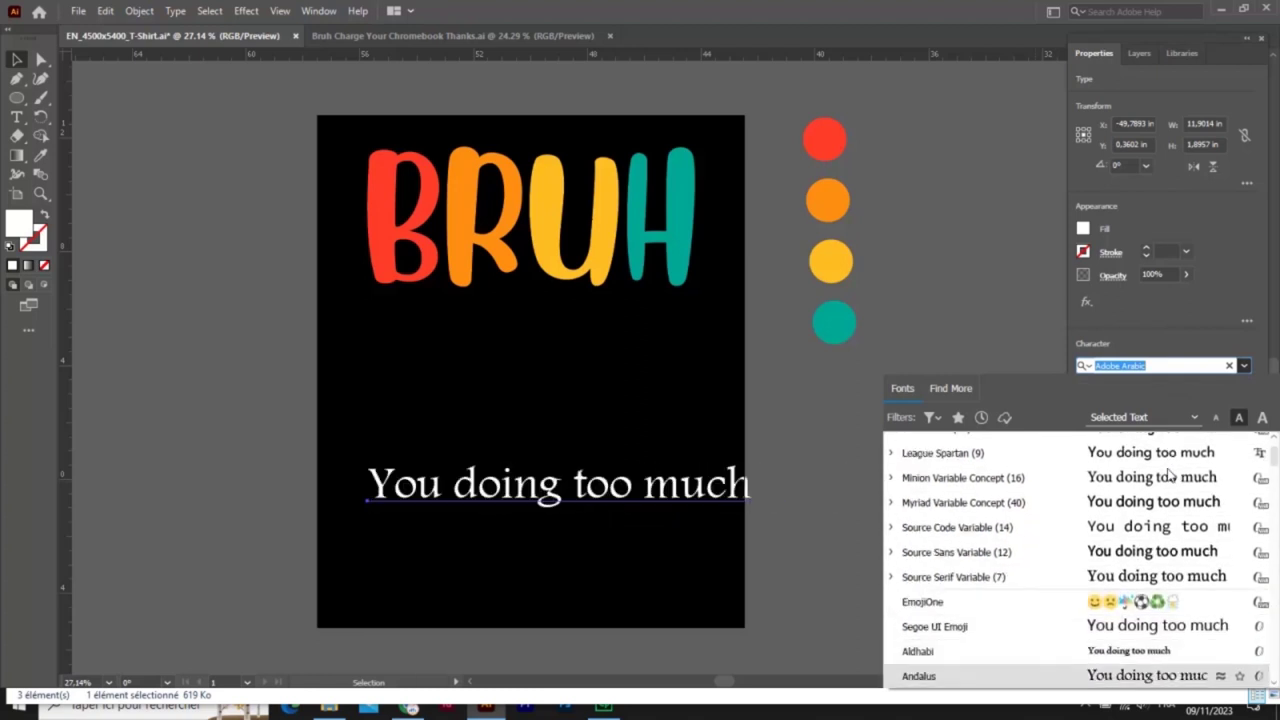
key(Down)
key(Down)
key(Down)
key(Down)
key(Down)
key(Down)
key(Down)
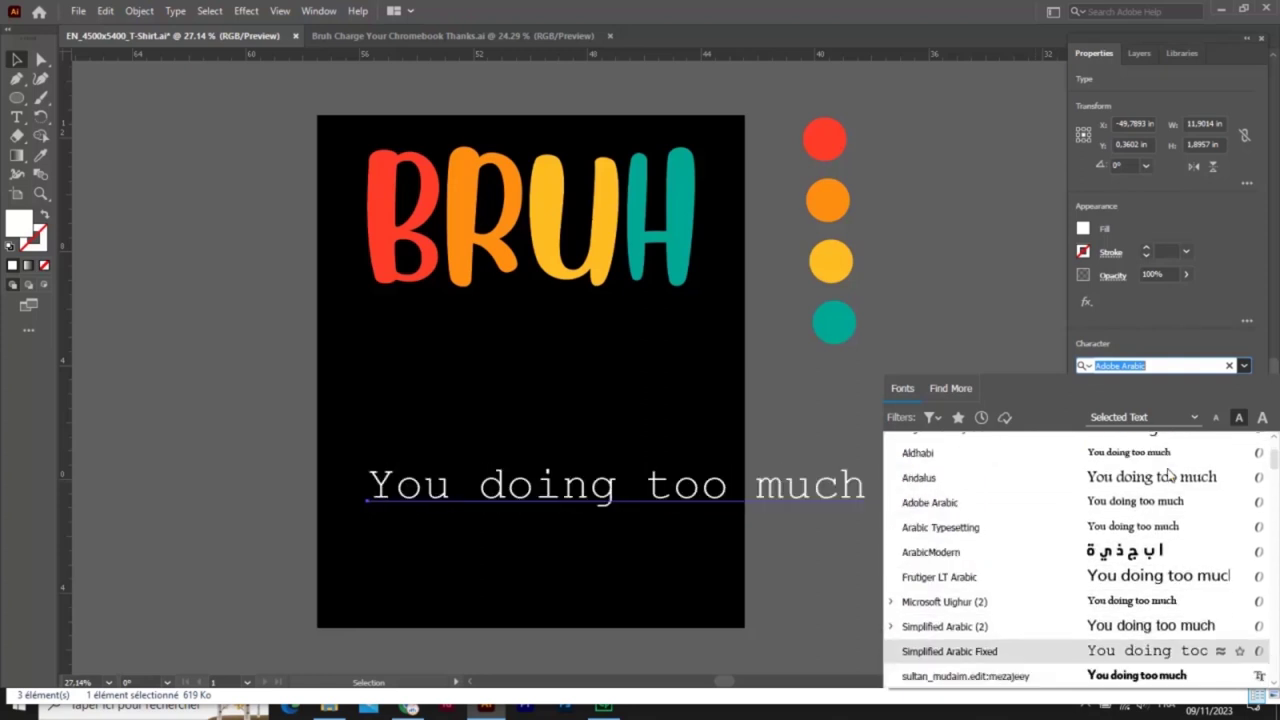
key(Down)
key(Down)
key(Up)
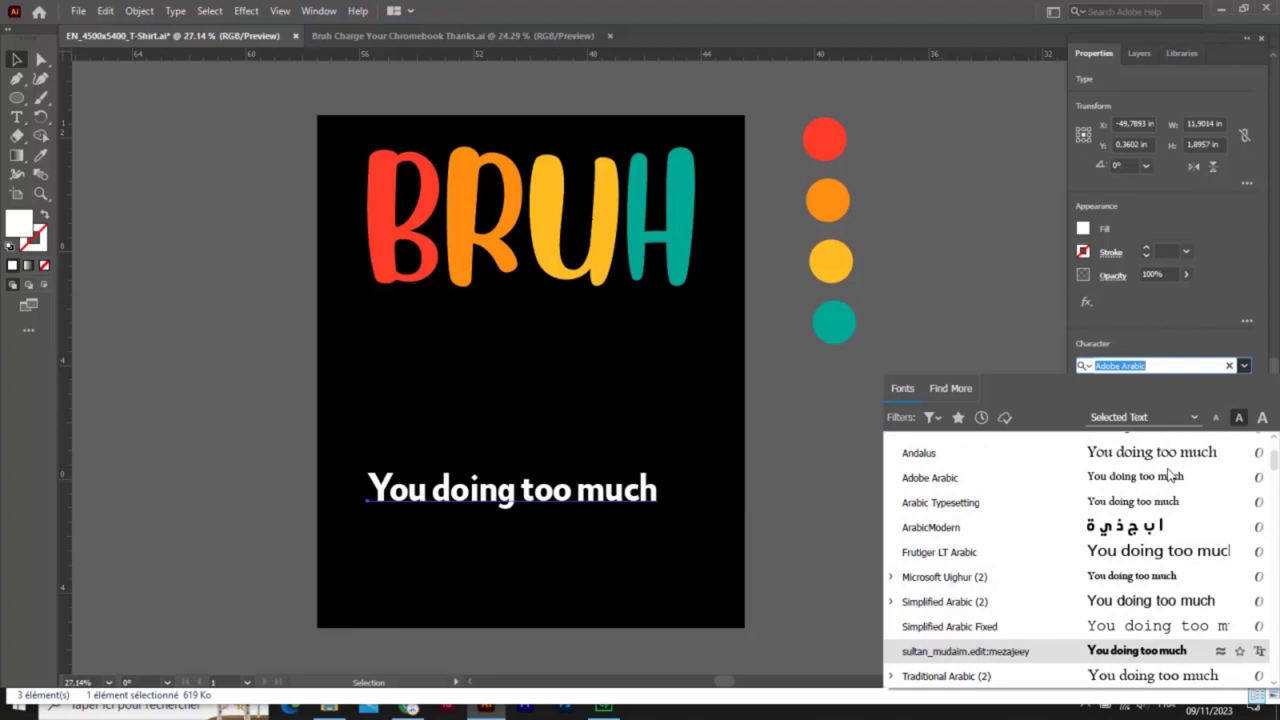
key(Down)
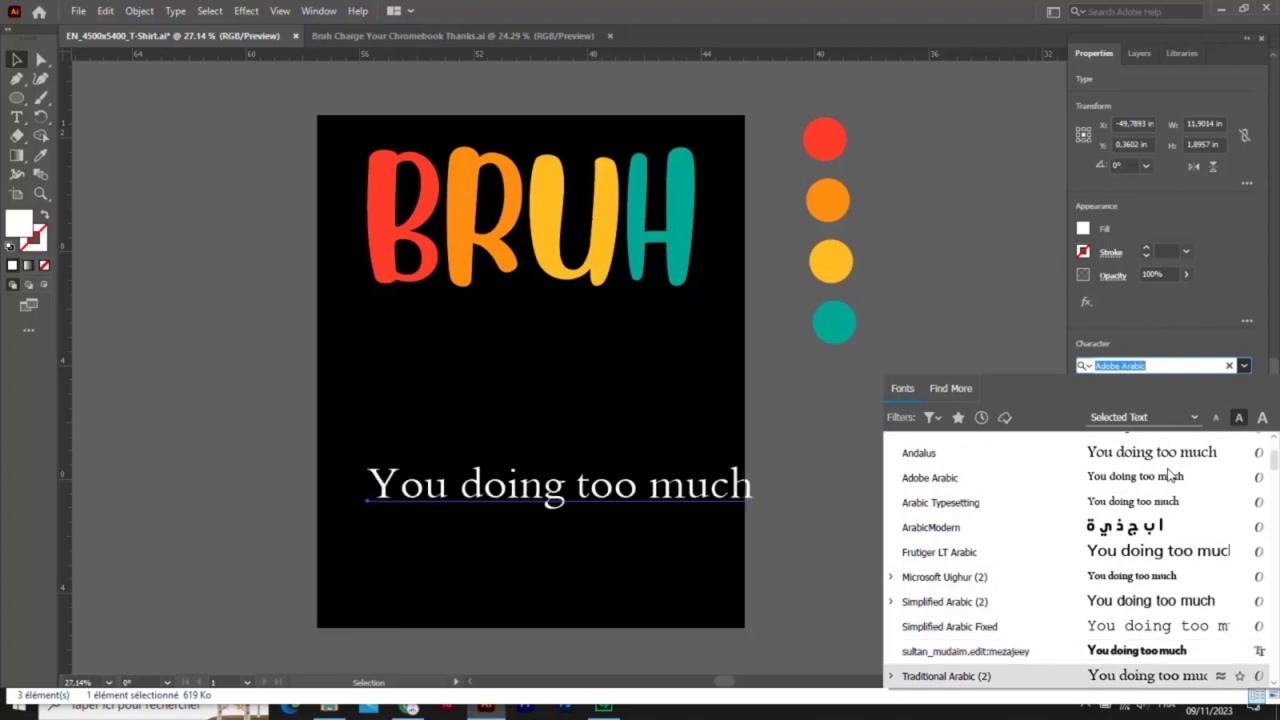
key(Up)
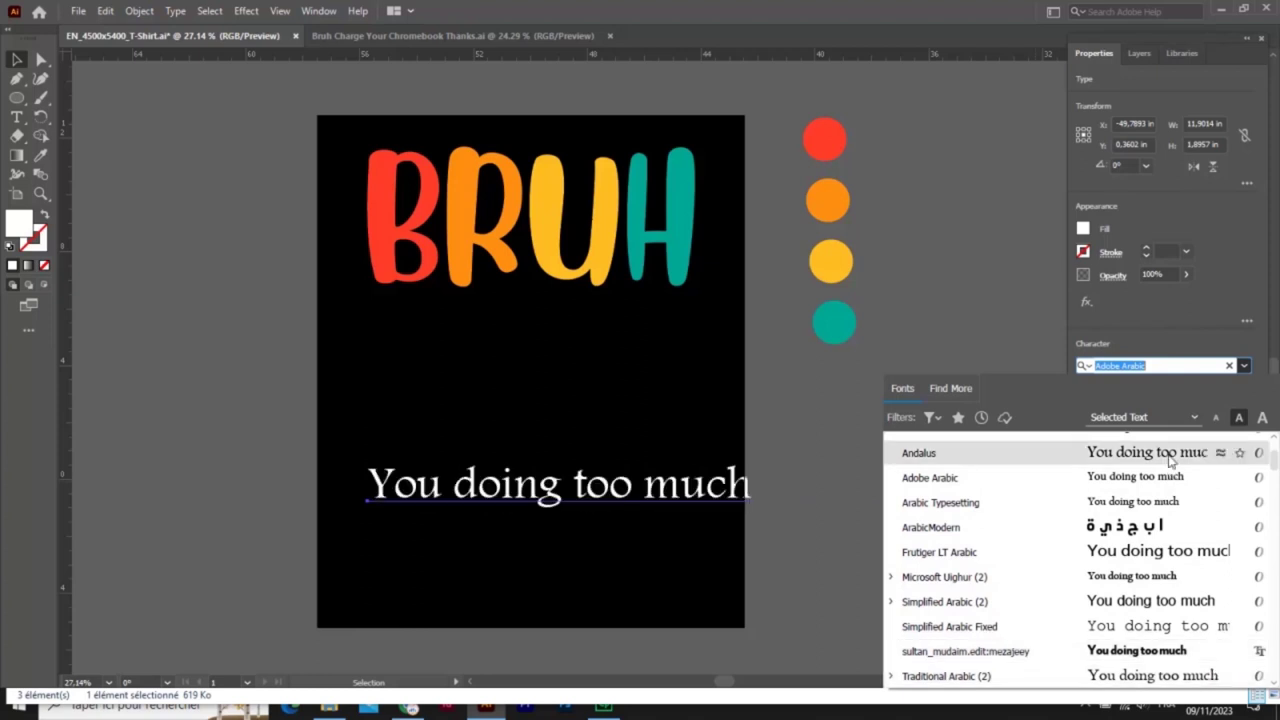
Apply sultan_mudaim.edit:mezajeey, make the sentence uppercase, and move it up below BRUH
click(1155, 651)
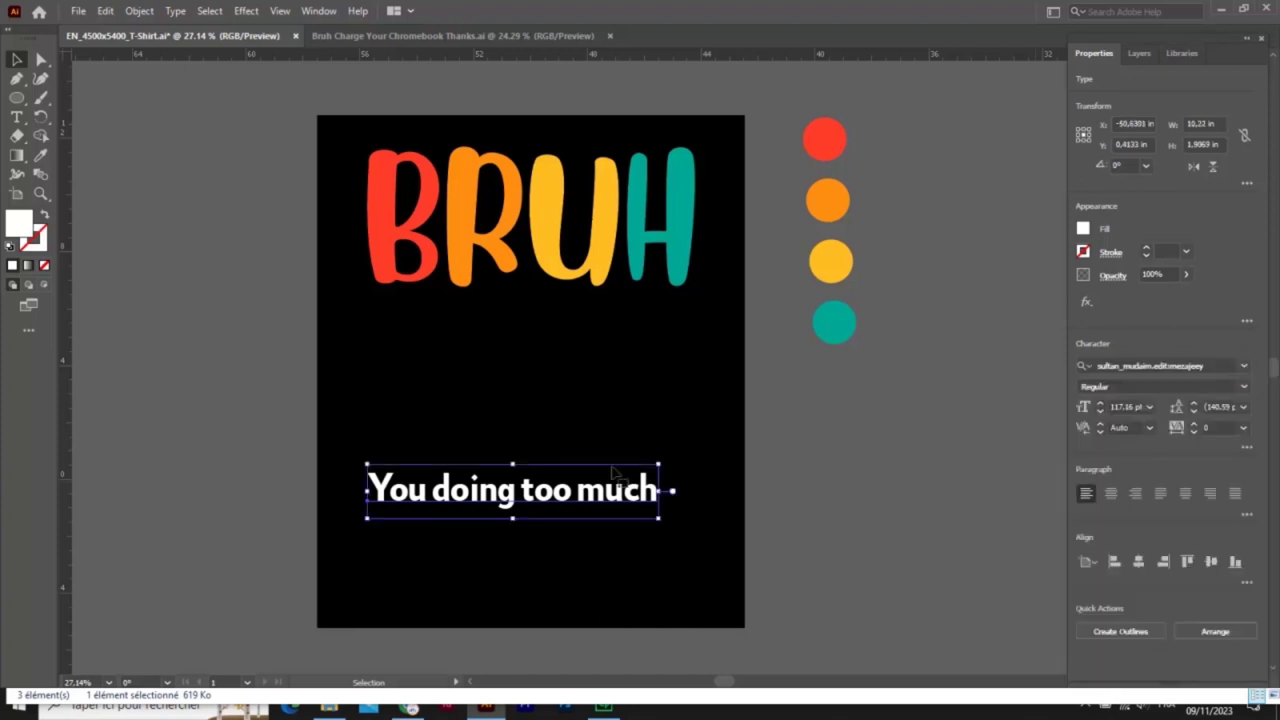
click(174, 11)
click(440, 252)
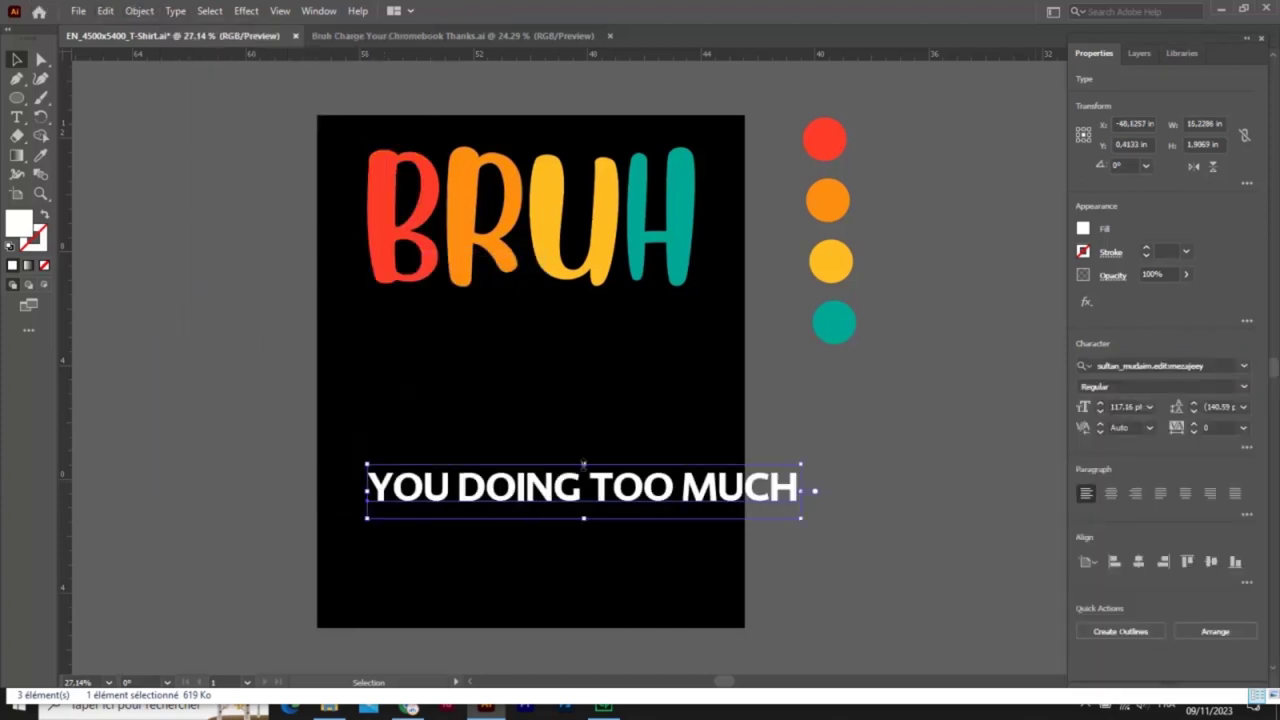
drag(531, 495, 518, 352)
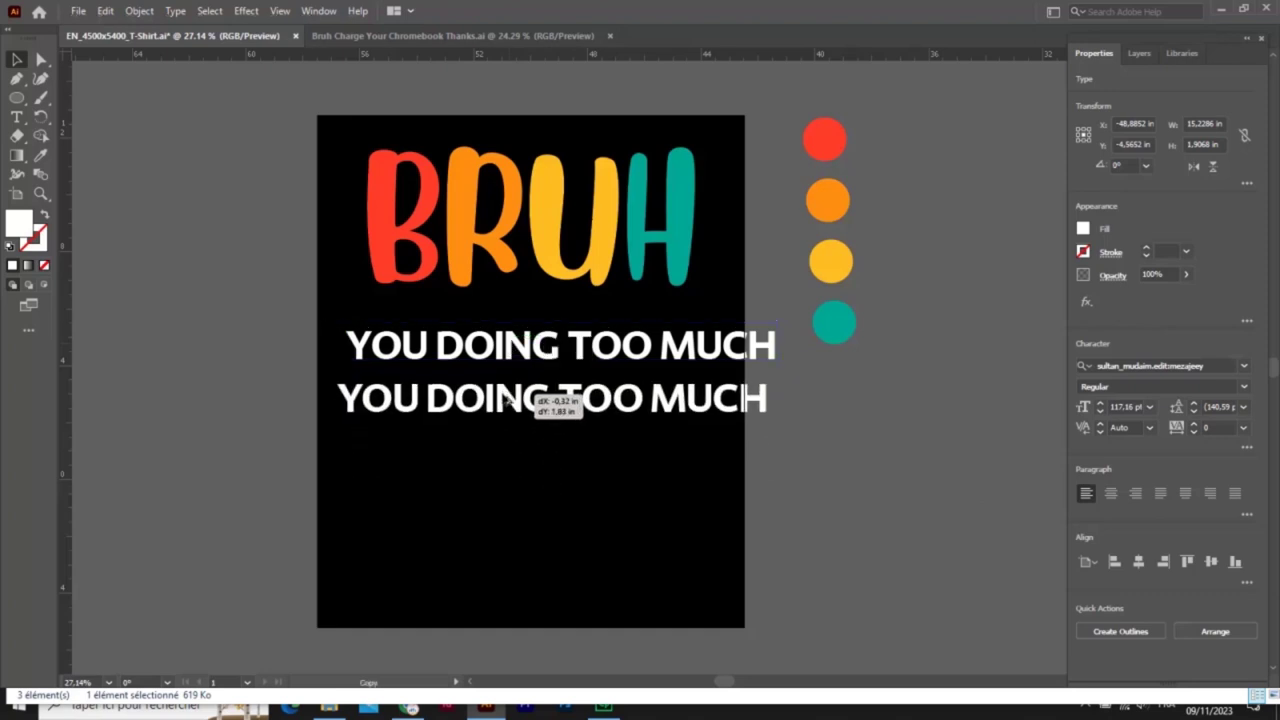
Duplicate the sentence and split it into 'YOU DOING' and 'TOO MUCH' lines
drag(510, 348, 565, 398)
click(575, 350)
double_click(575, 350)
drag(566, 345, 778, 345)
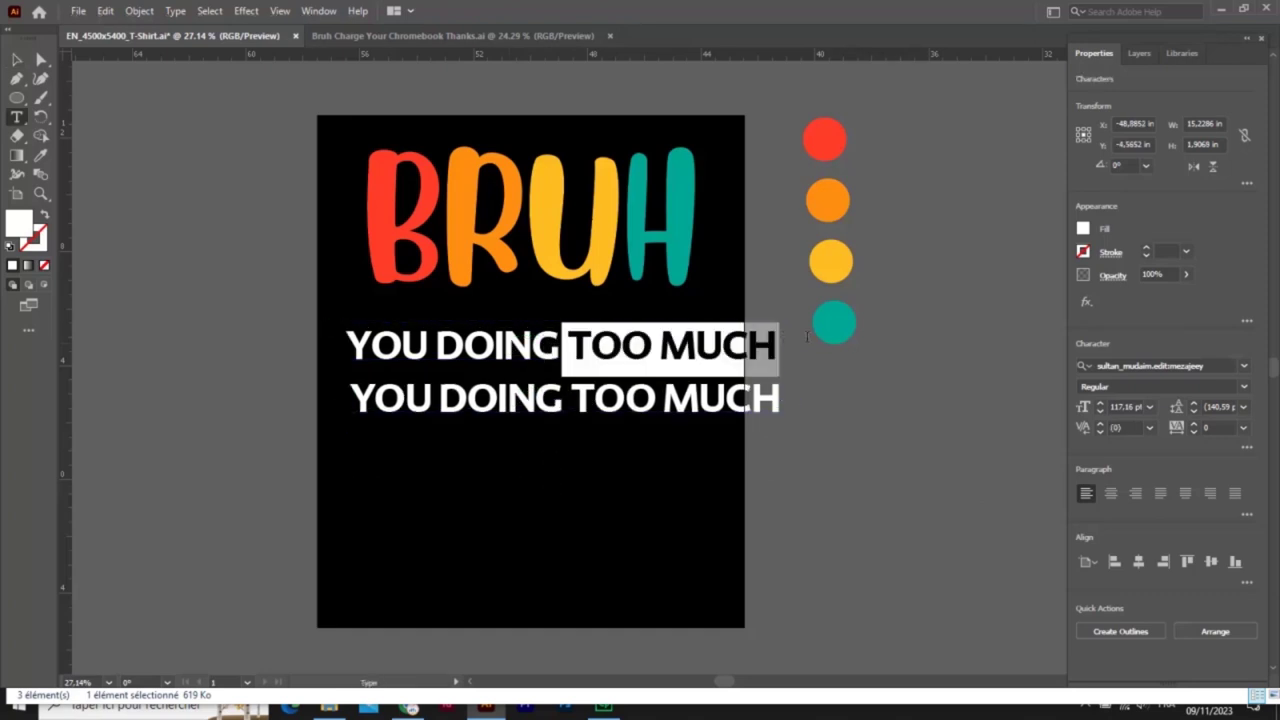
key(BackSpace)
drag(570, 398, 348, 398)
key(BackSpace)
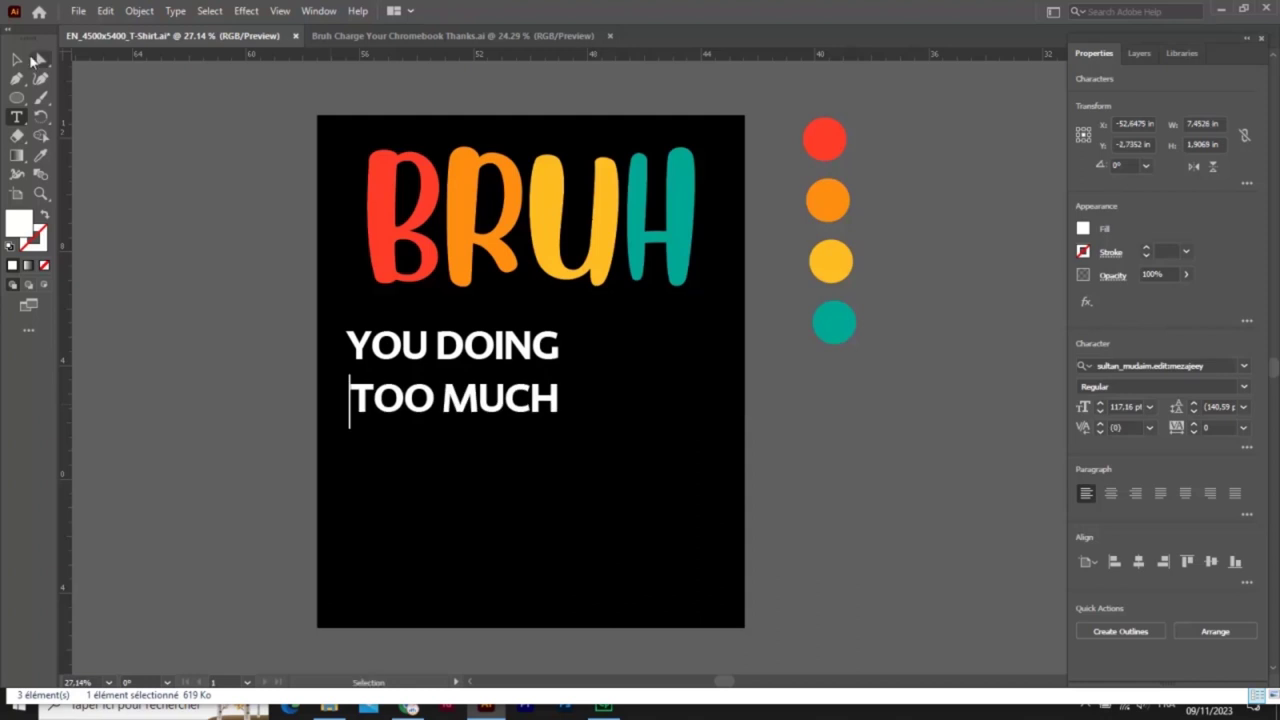
key(Escape)
Enlarge both lines together and centre them just beneath BRUH
click(565, 447)
drag(565, 447, 334, 322)
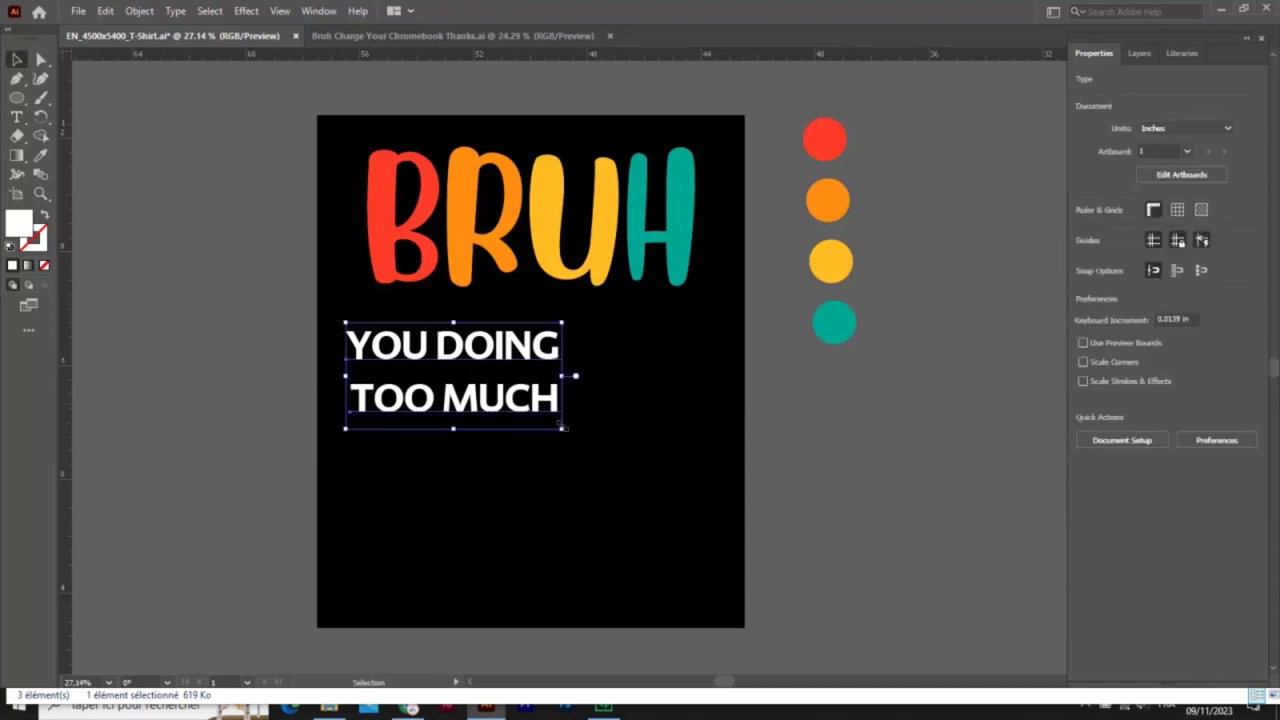
drag(560, 424, 700, 545)
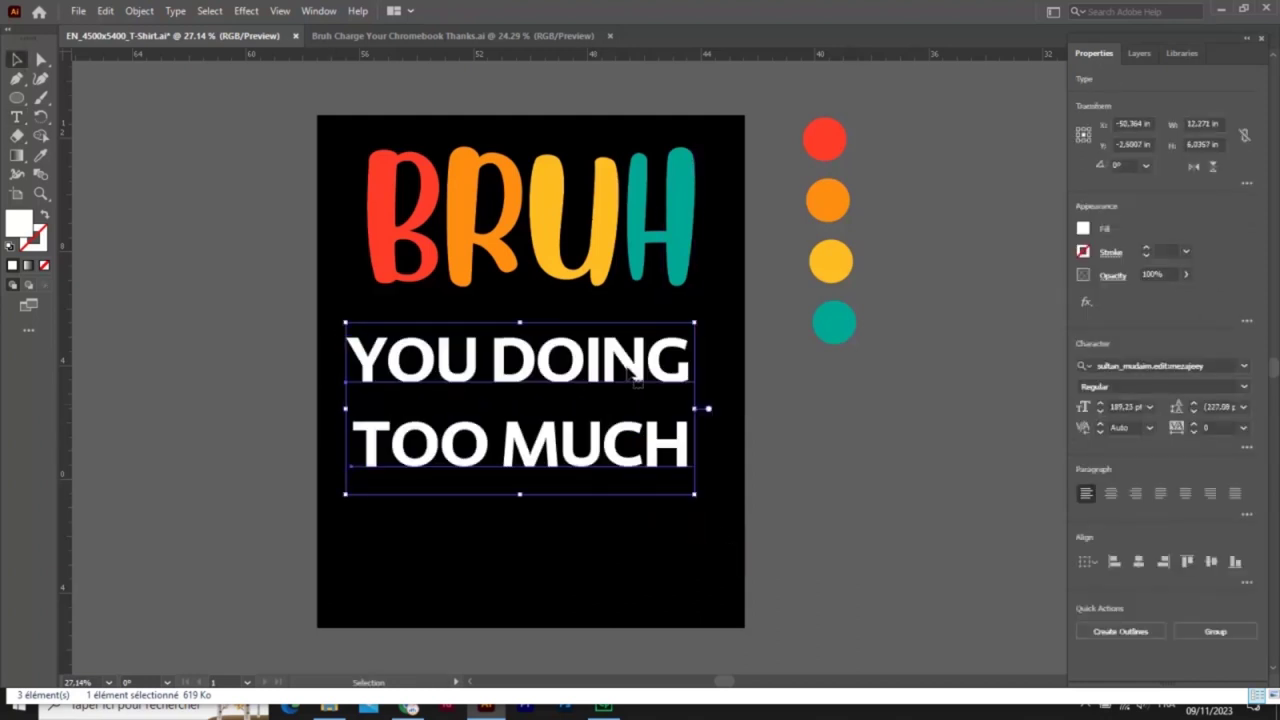
drag(630, 370, 645, 336)
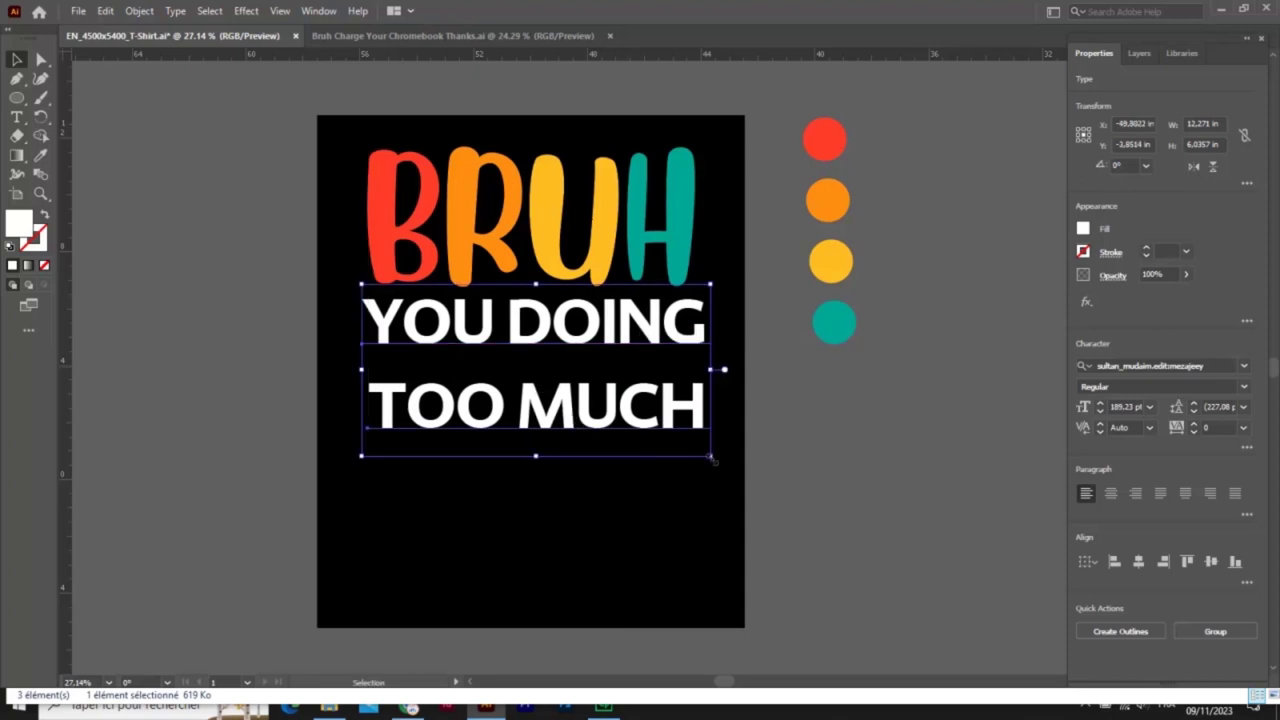
drag(712, 458, 704, 447)
drag(622, 417, 623, 421)
click(608, 478)
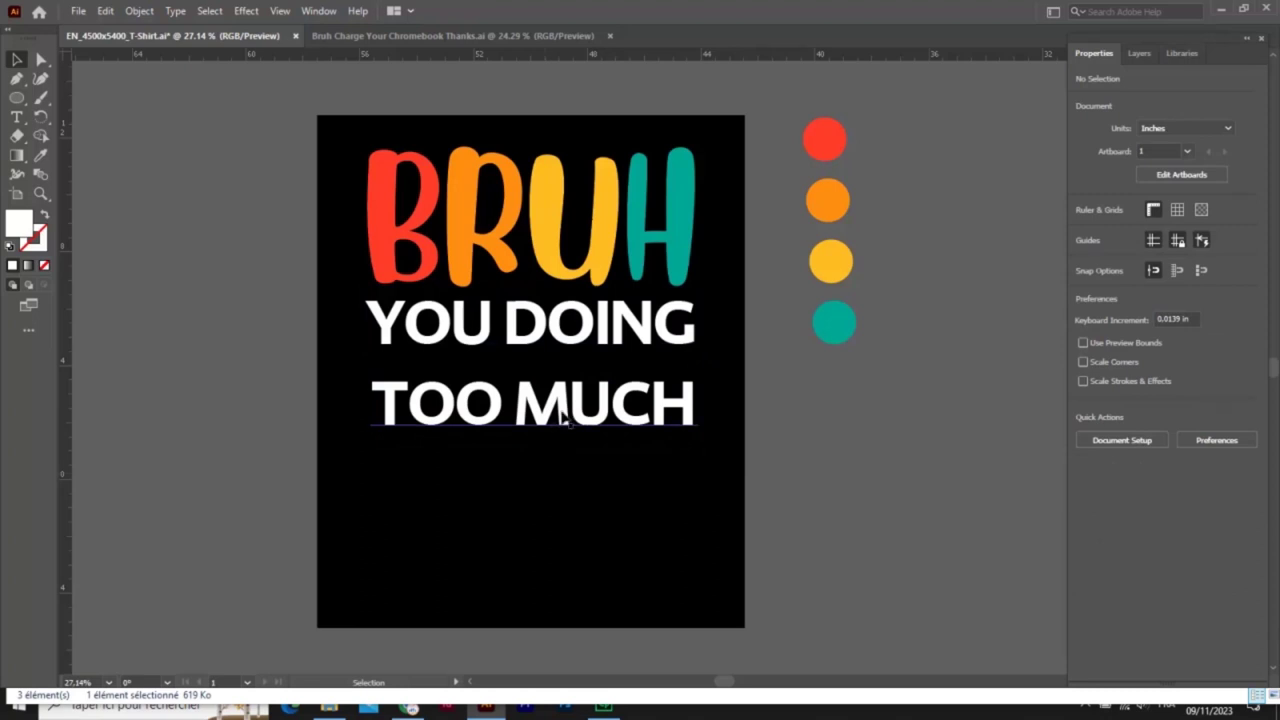
Duplicate the TOO MUCH line below and trim the copies so TOO and MUCH stand apart
click(562, 418)
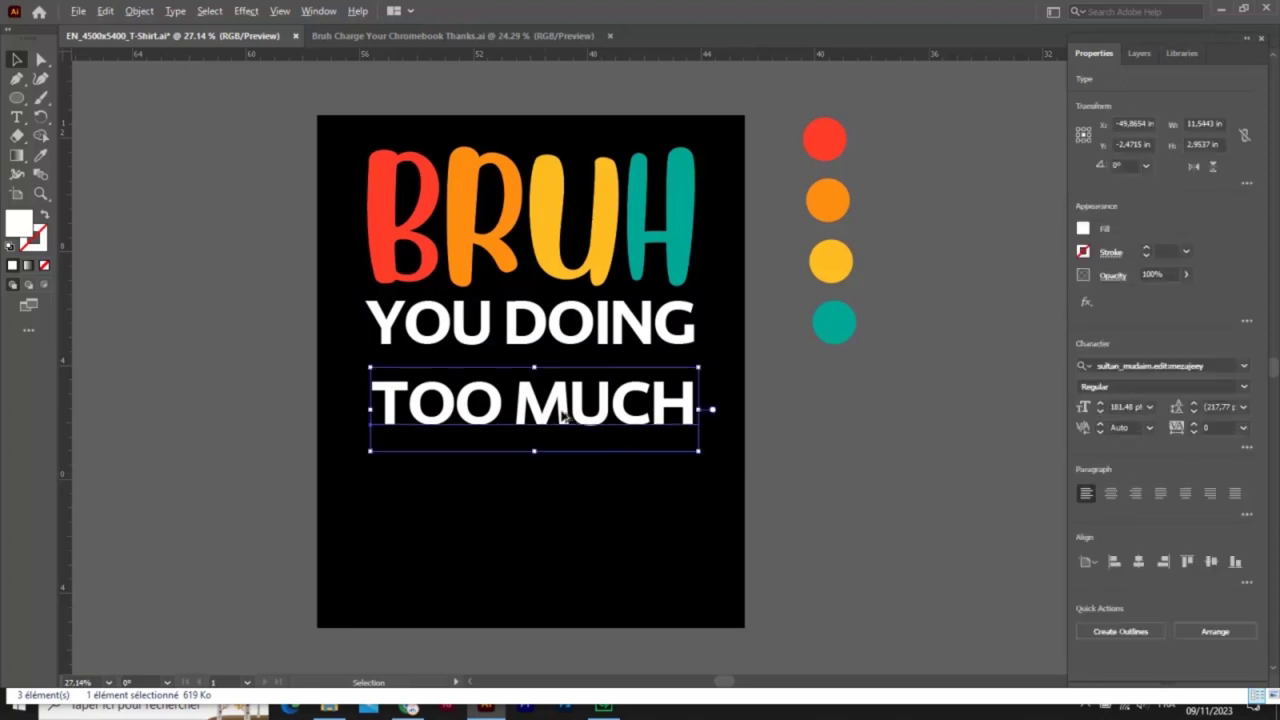
drag(562, 418, 563, 490)
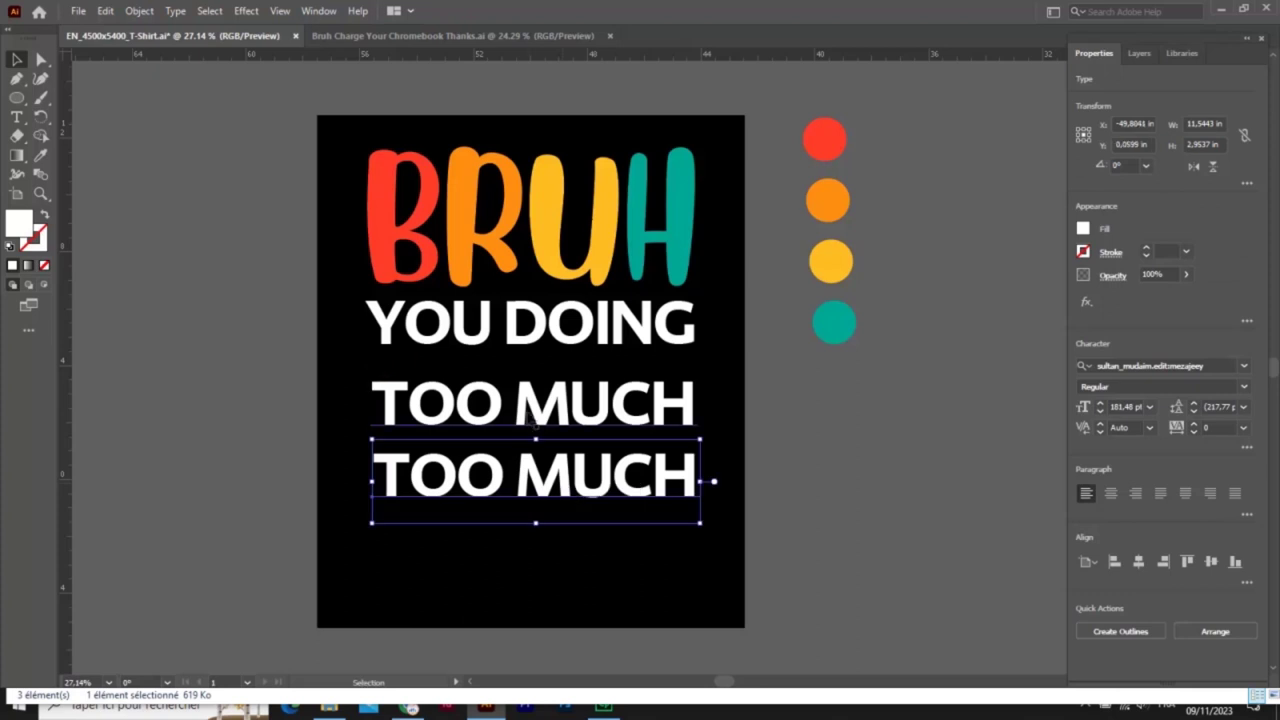
key(t)
double_click(620, 400)
key(BackSpace)
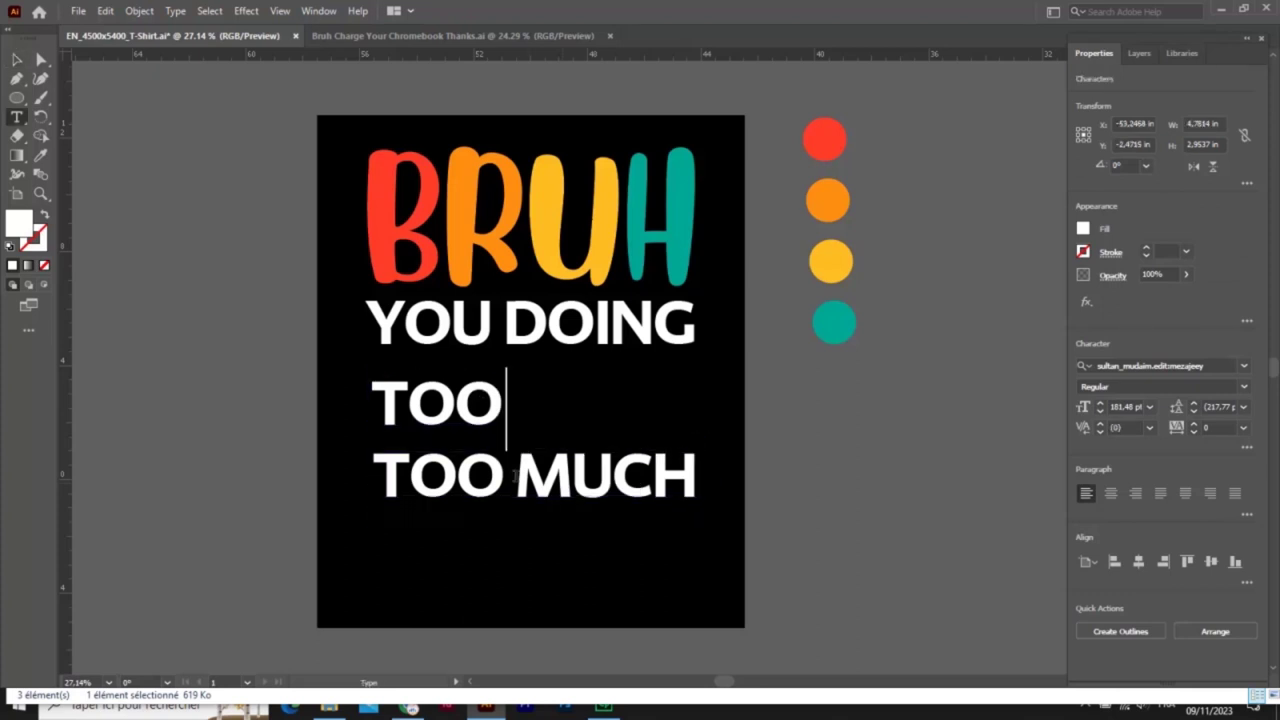
click(372, 471)
key(Delete)
key(Delete)
key(Delete)
click(17, 62)
click(17, 61)
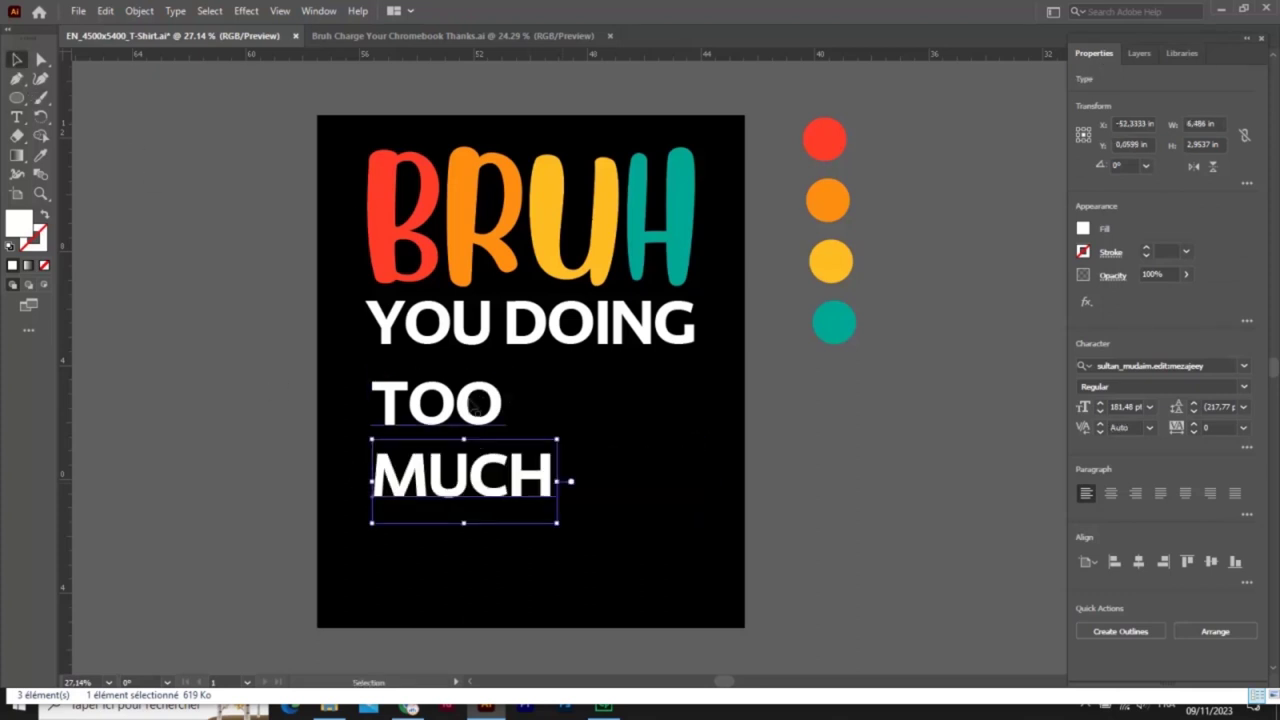
drag(476, 404, 479, 391)
Enlarge MUCH to about 317 pt, retype its final H, and move it up toward TOO
click(520, 482)
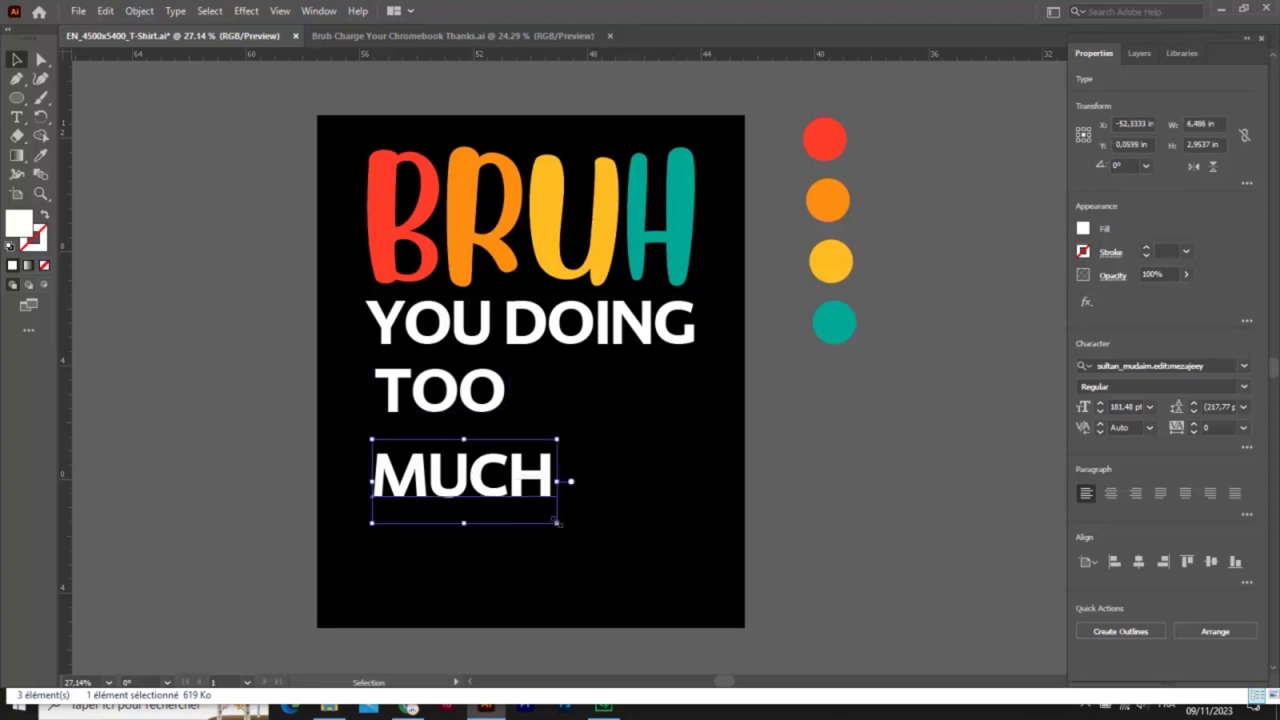
drag(557, 521, 694, 586)
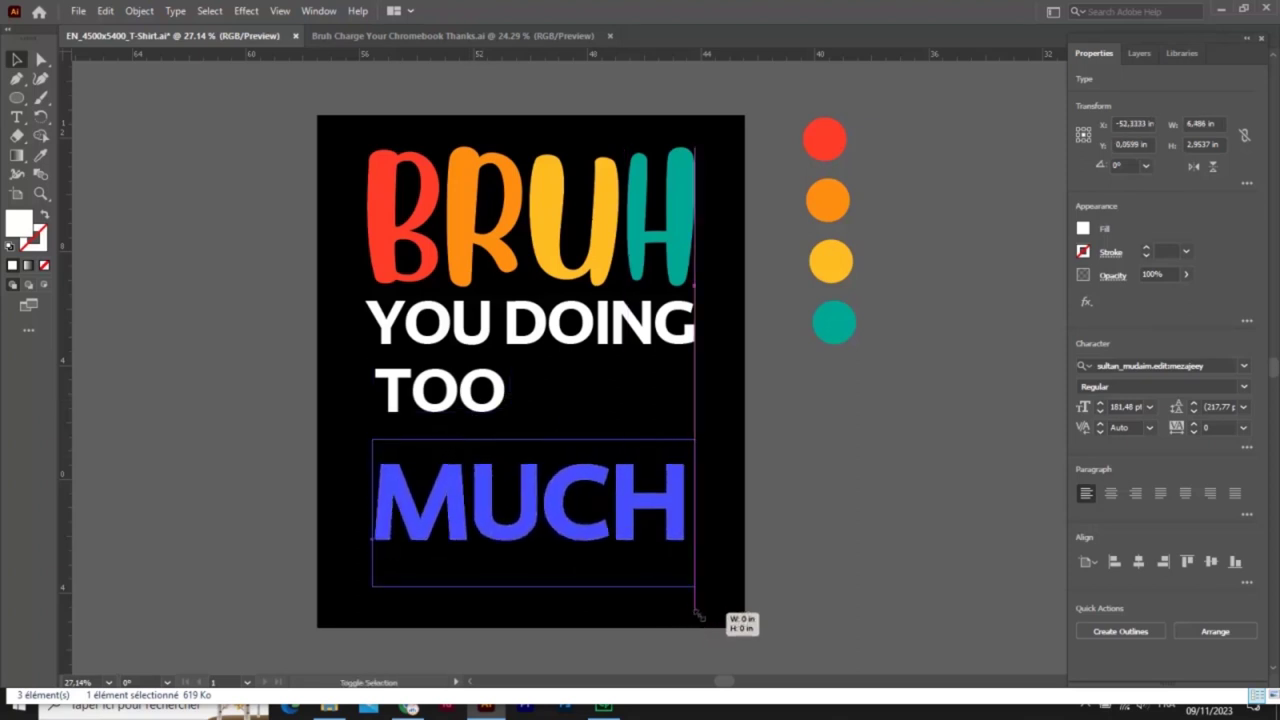
double_click(688, 524)
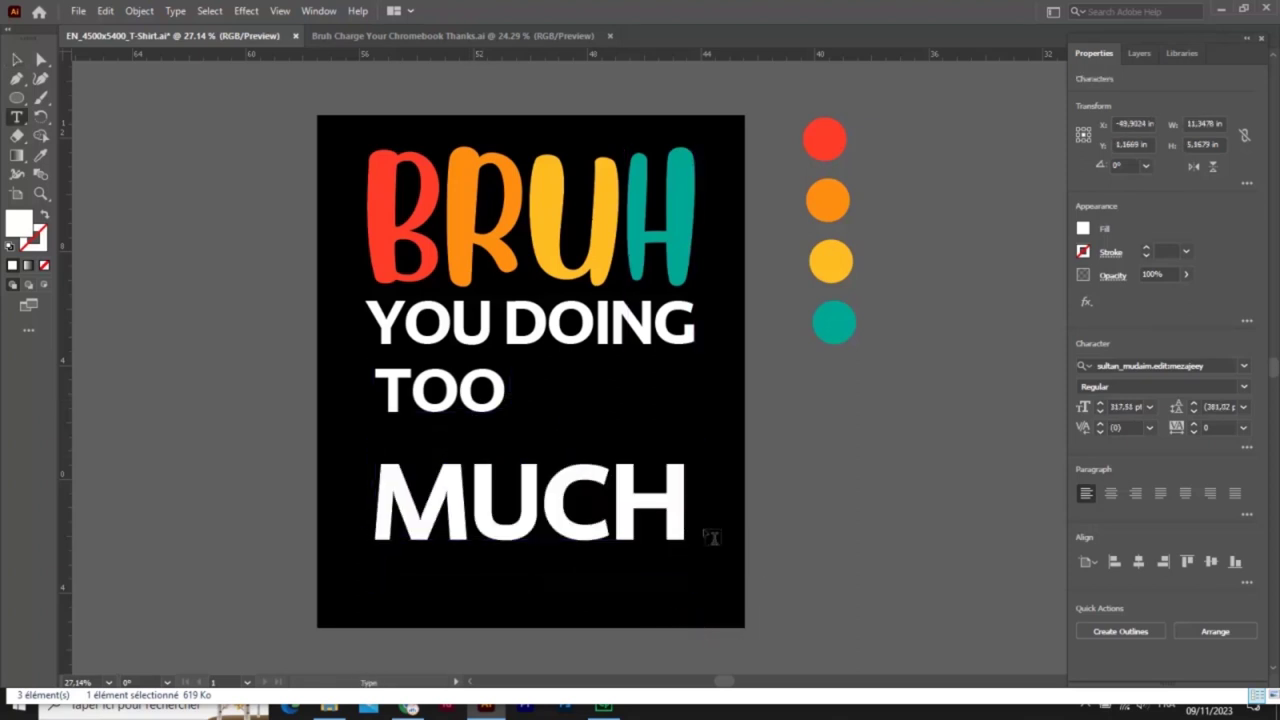
key(BackSpace)
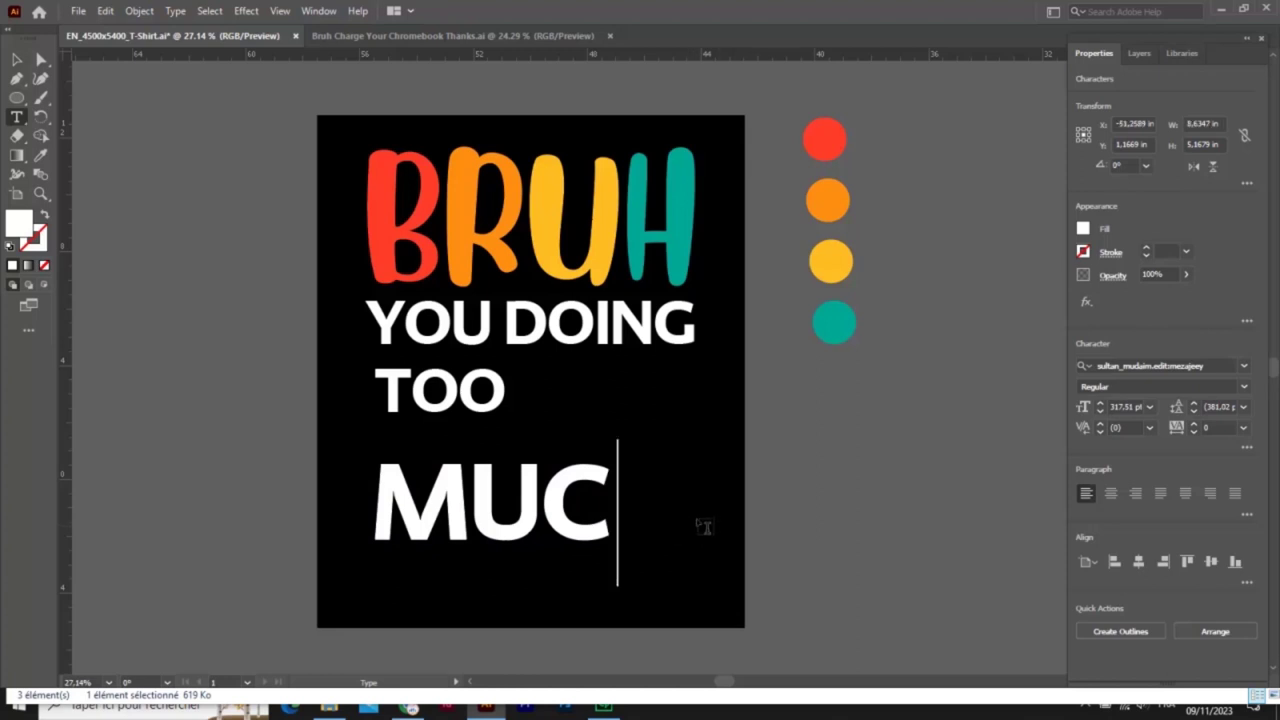
text(H)
click(17, 60)
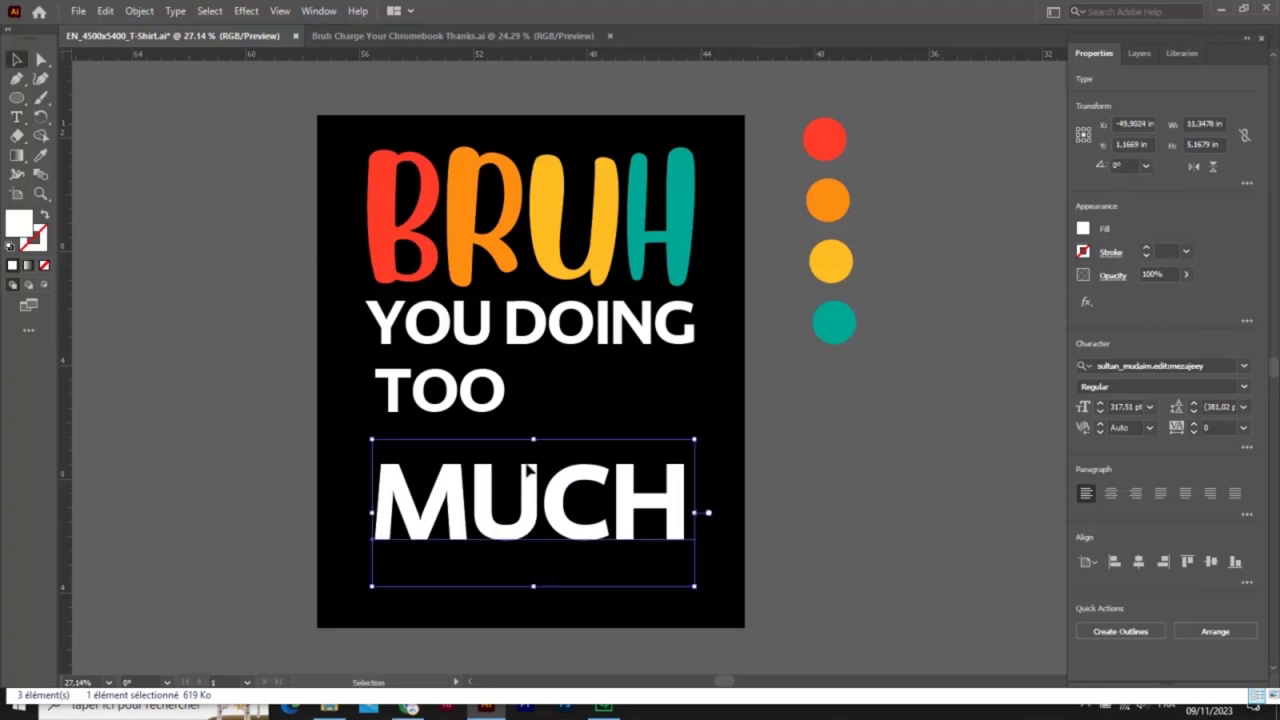
drag(528, 470, 531, 430)
Retype the subtitle line so it reads YOU DOING TOO
click(600, 322)
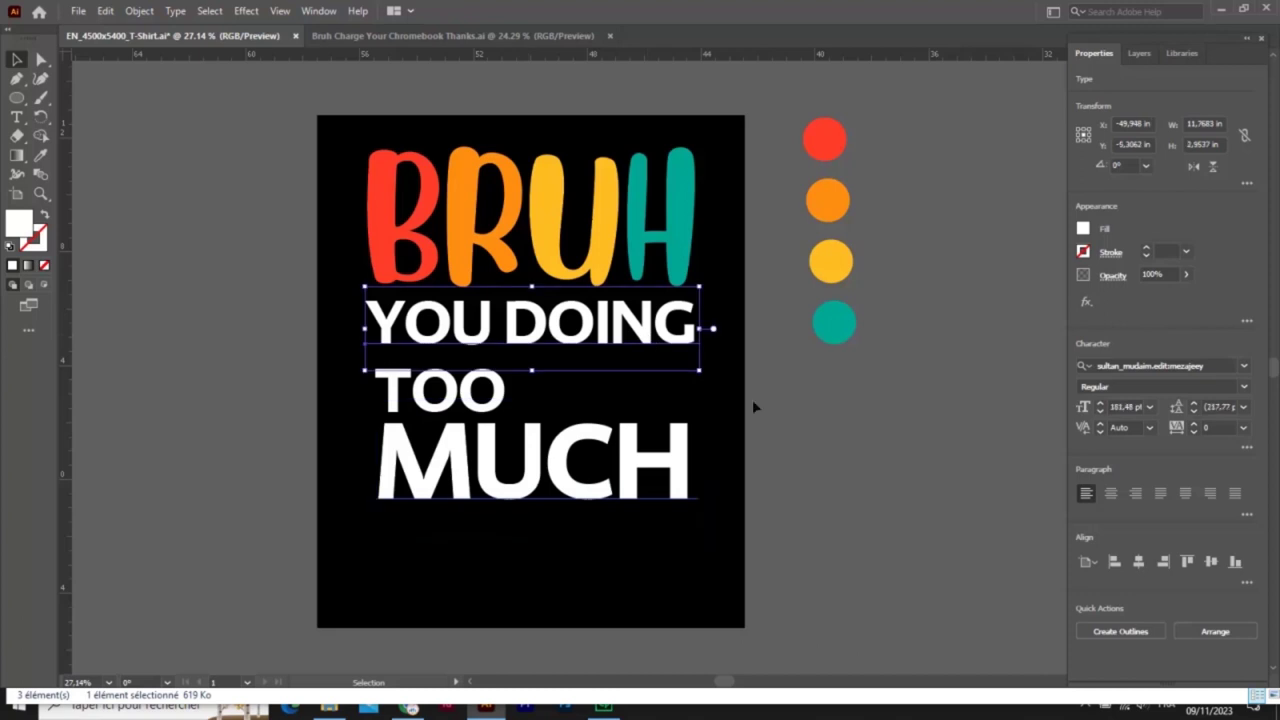
click(800, 401)
click(490, 390)
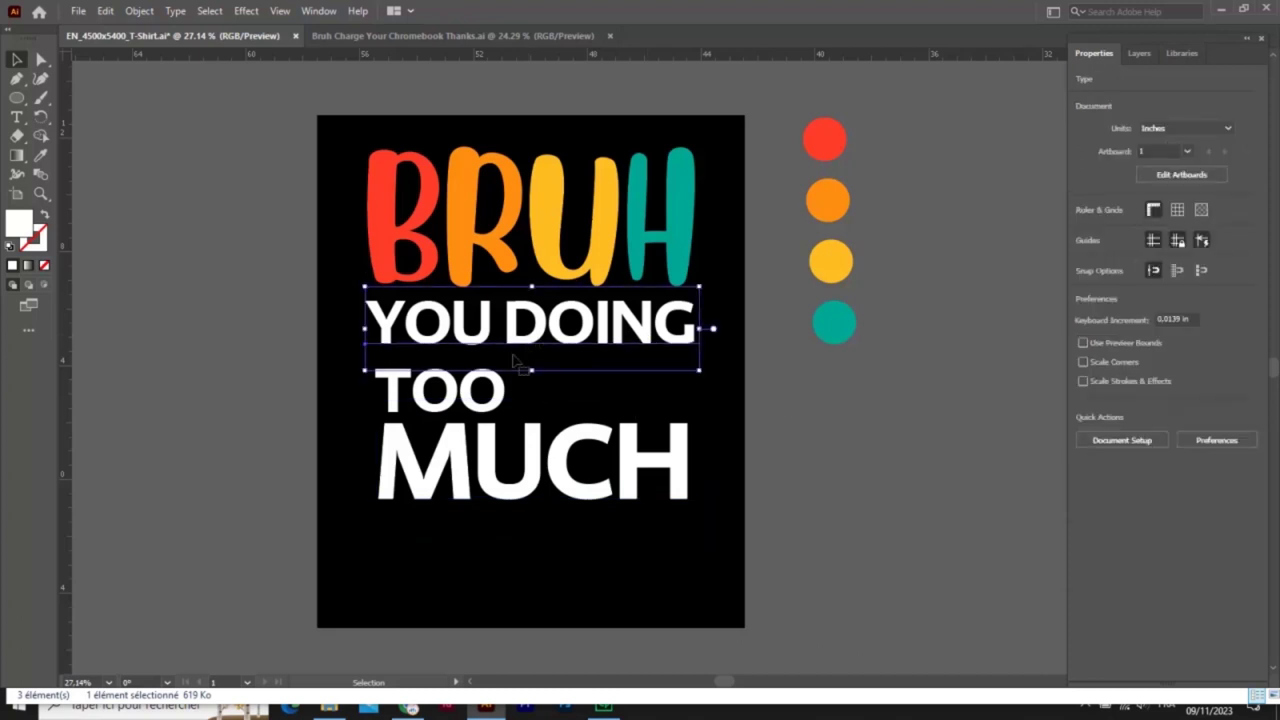
double_click(483, 391)
double_click(483, 391)
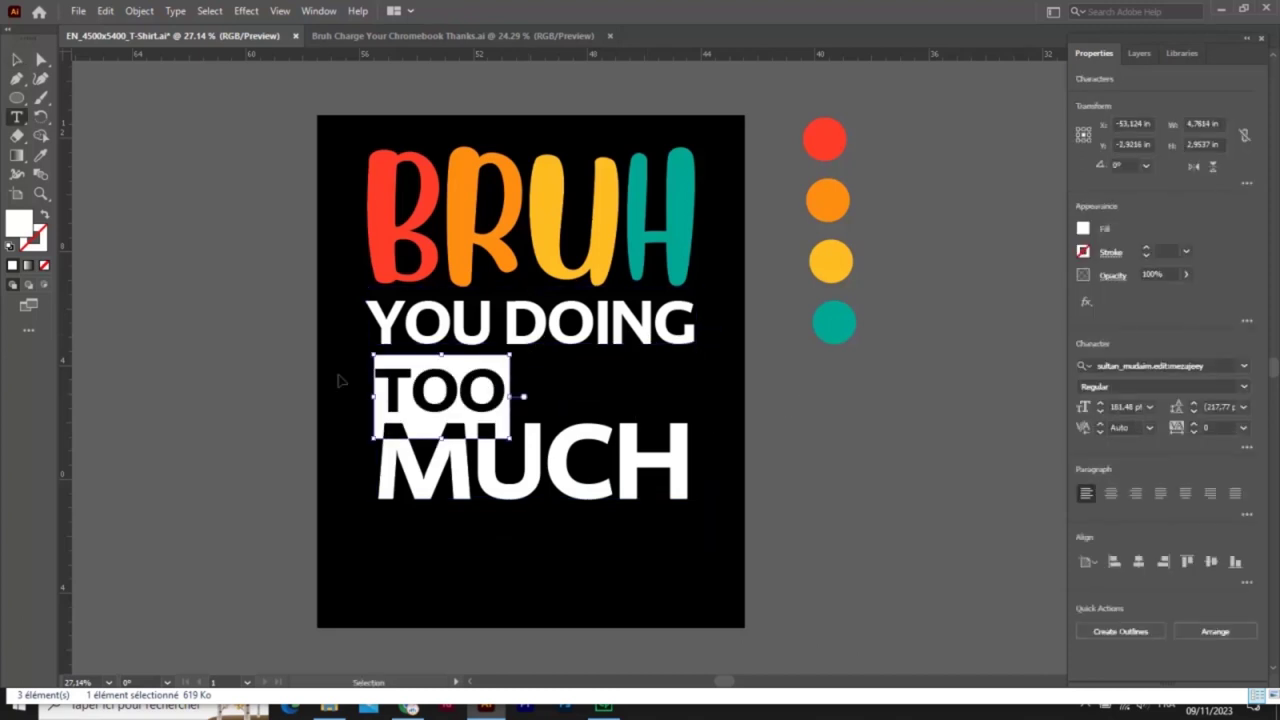
key(BackSpace)
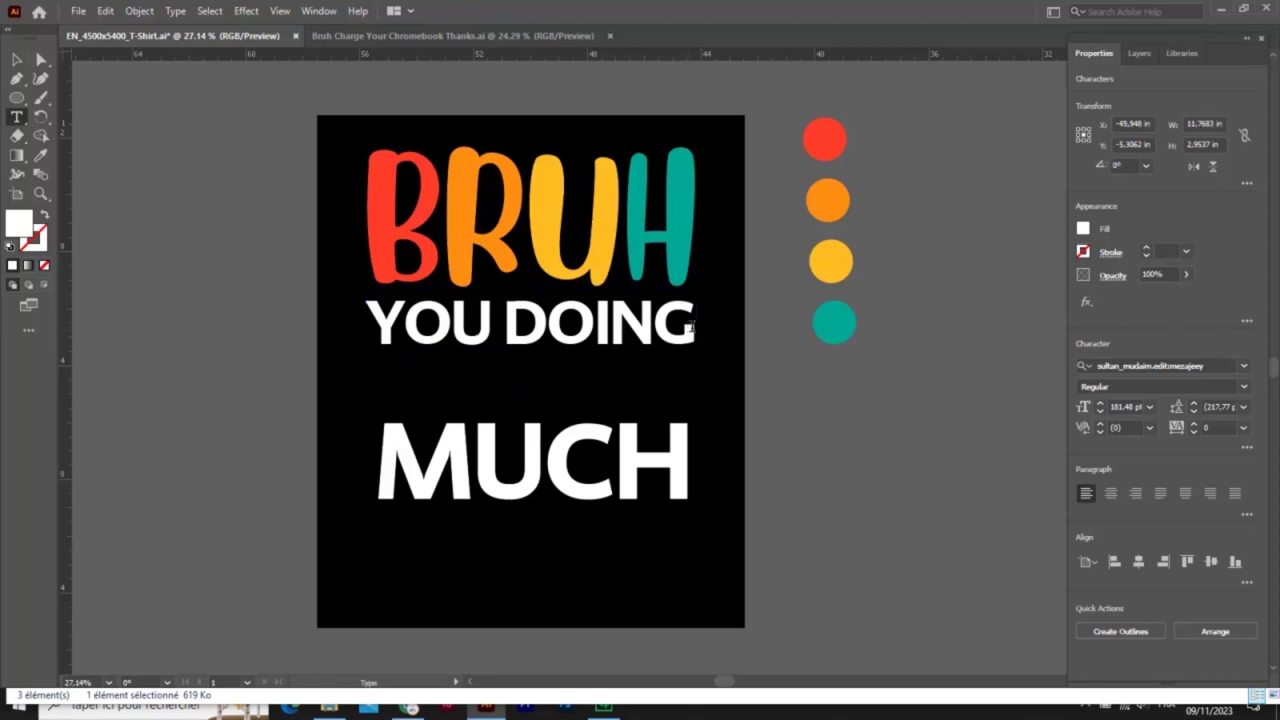
text( TOO)
key(Escape)
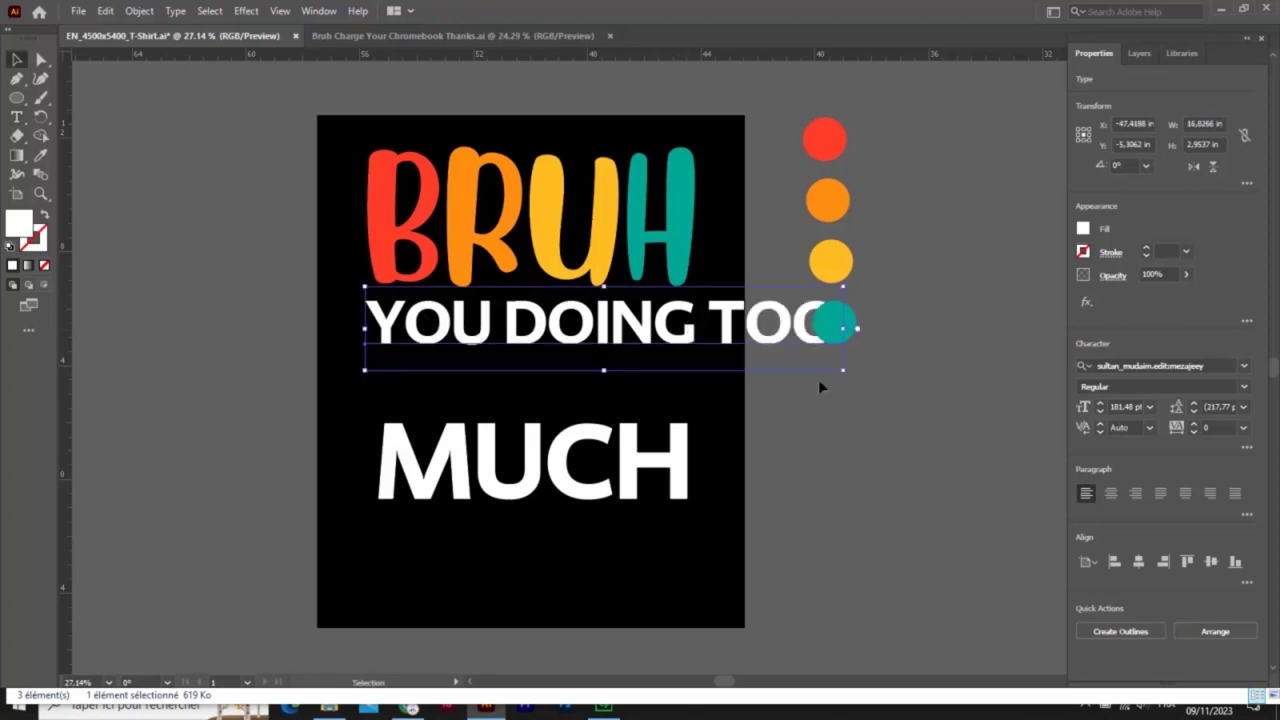
Shrink YOU DOING TOO to the artboard and enlarge MUCH to about 330 pt beneath it
drag(790, 346, 689, 350)
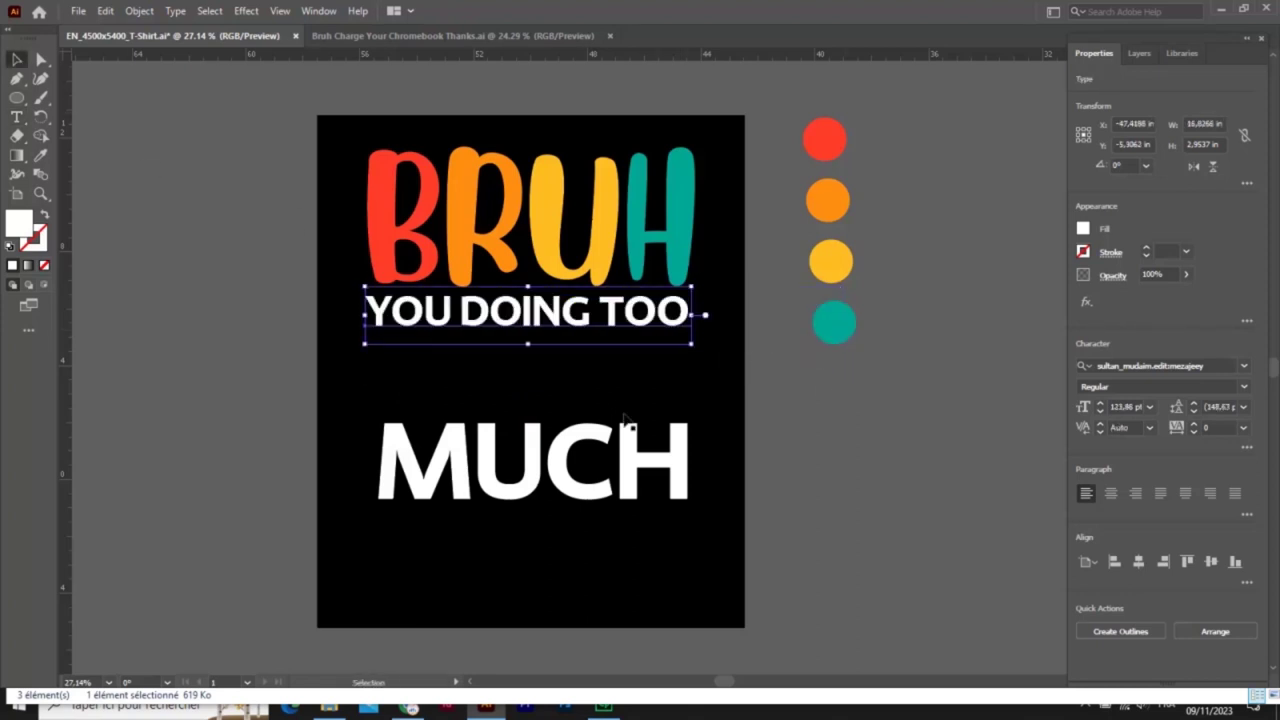
drag(566, 484, 556, 398)
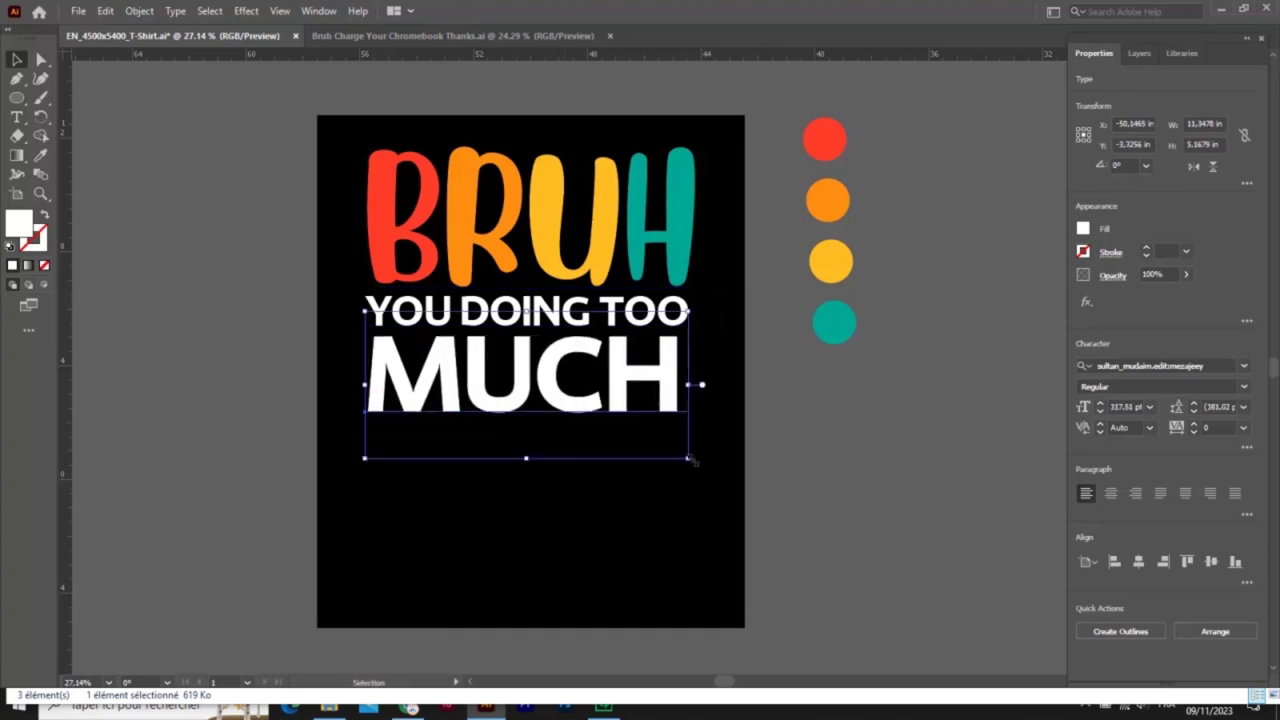
drag(690, 459, 701, 464)
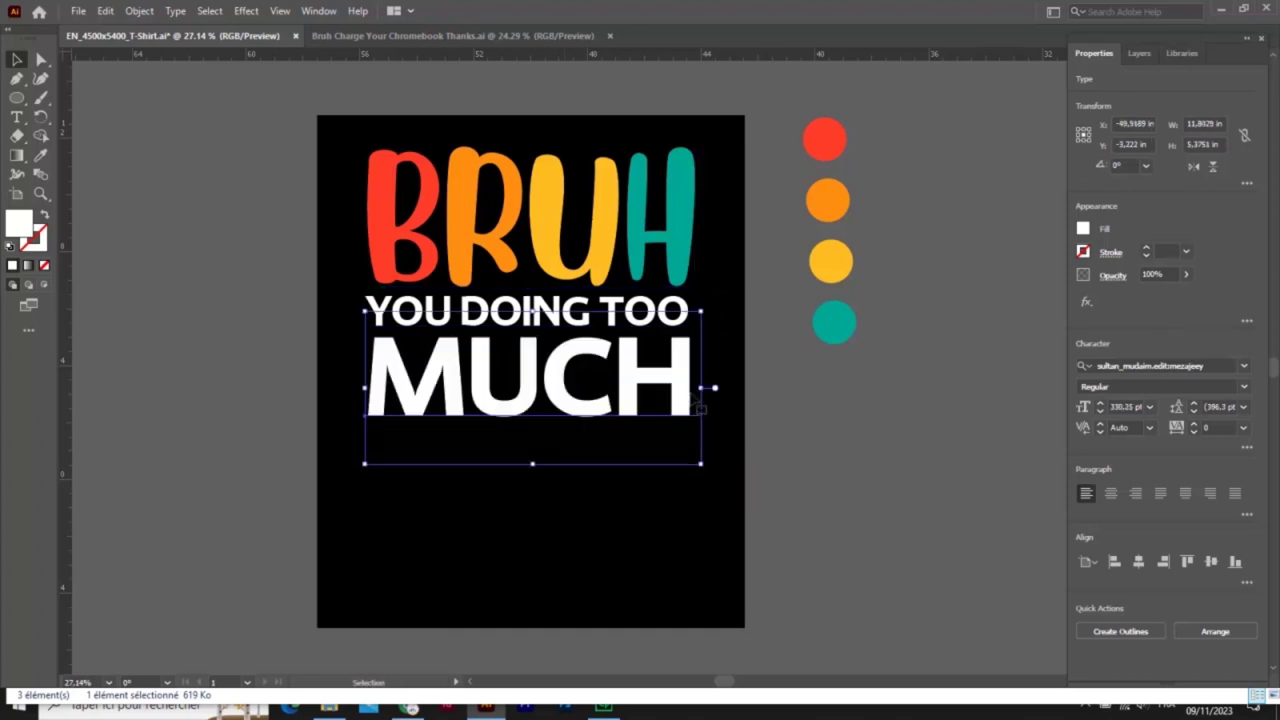
key(t)
key(v)
click(606, 500)
drag(582, 413, 585, 423)
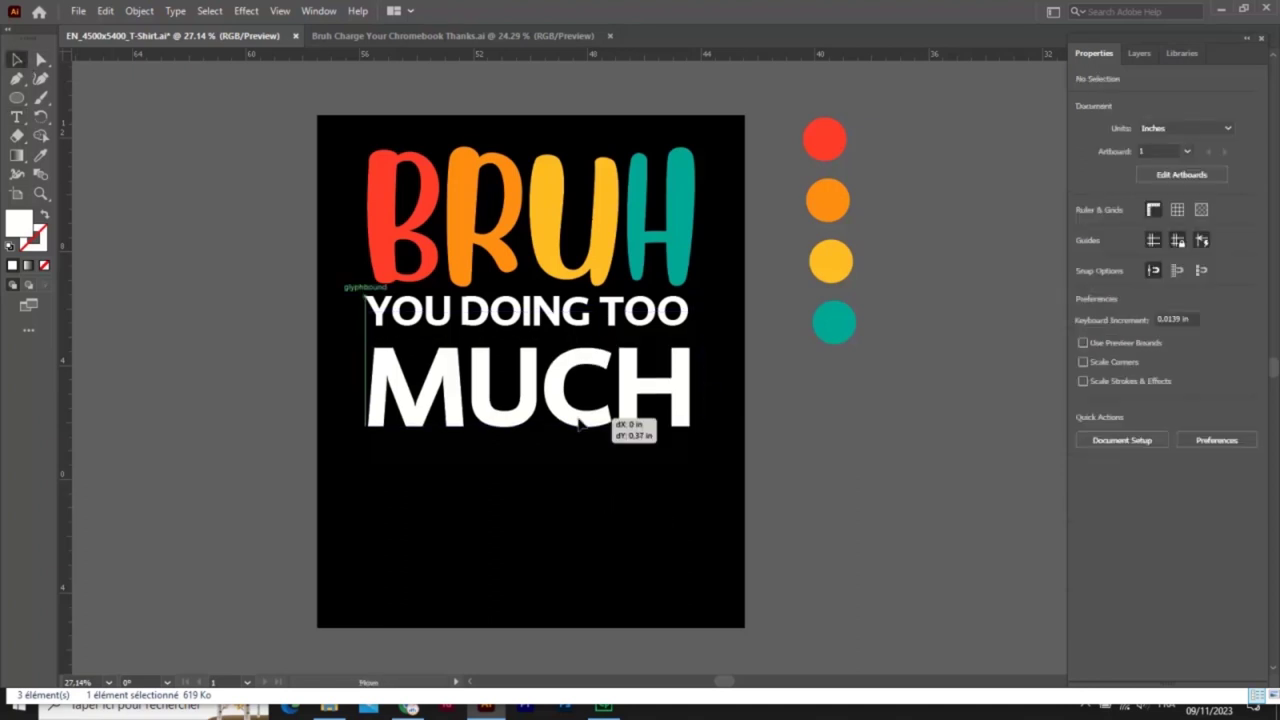
drag(674, 328, 683, 325)
click(720, 443)
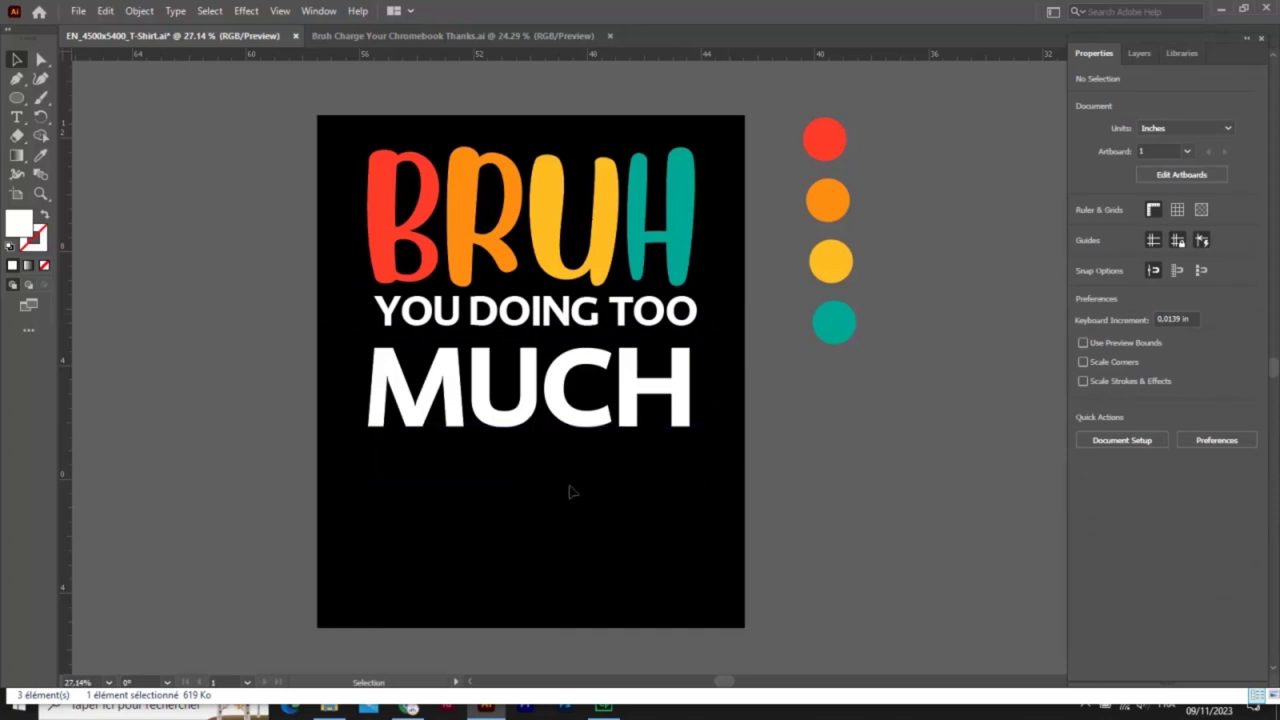
Select BRUH with the text lines and centre them horizontally
click(598, 400)
drag(592, 494, 476, 428)
drag(461, 250, 445, 150)
click(1138, 368)
click(611, 545)
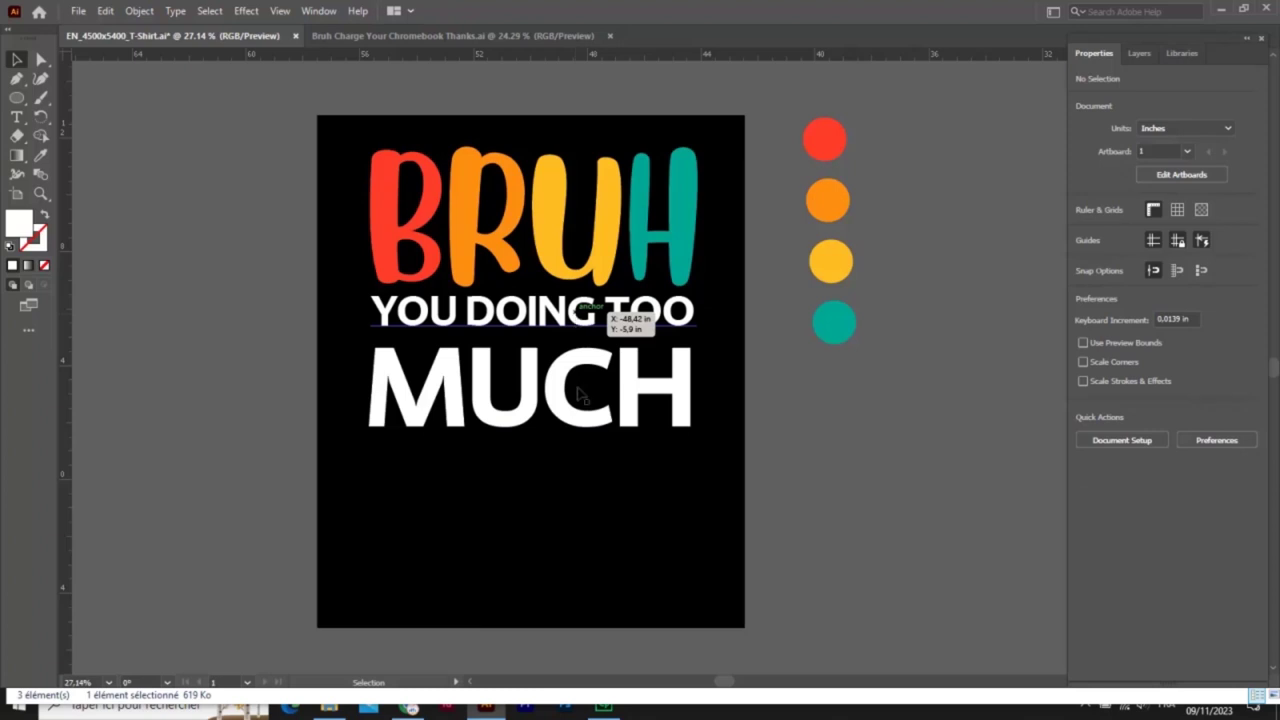
Colour MUCH teal by sampling the teal circle with the Eyedropper
click(644, 413)
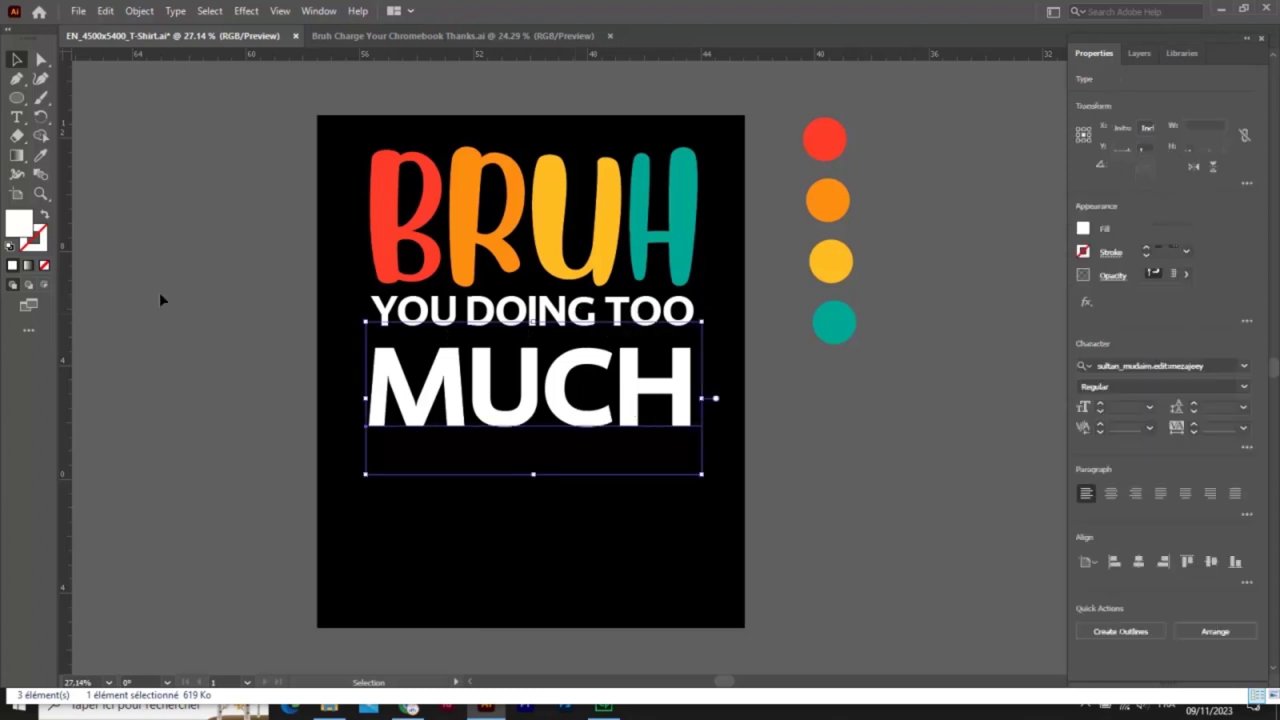
key(i)
click(834, 318)
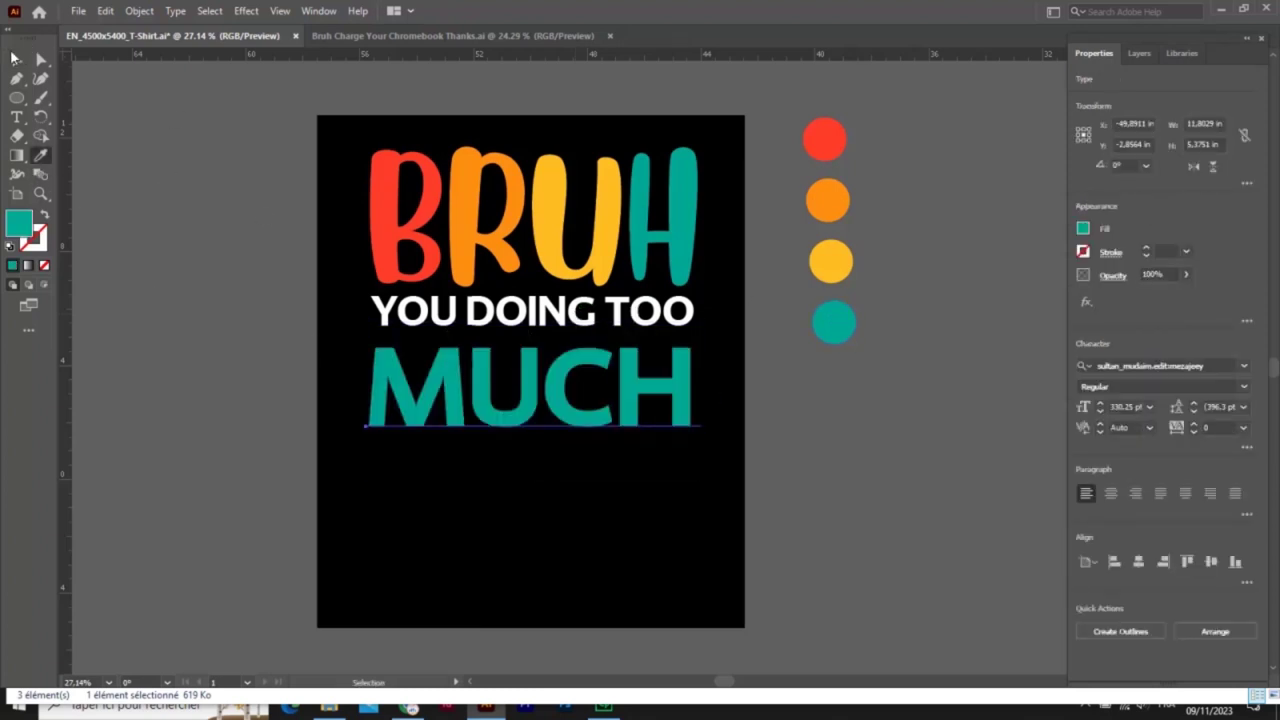
click(14, 57)
click(652, 526)
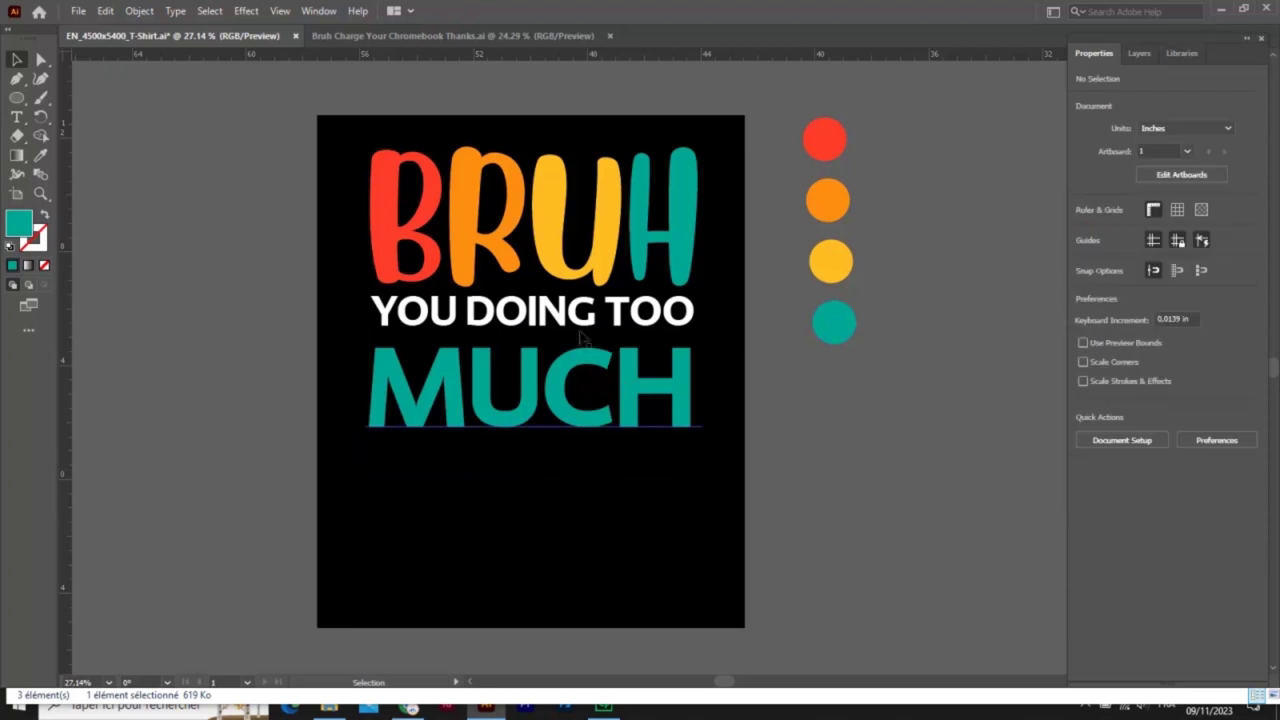
Colour the word YOU red from the red circle
double_click(448, 316)
drag(464, 312, 372, 312)
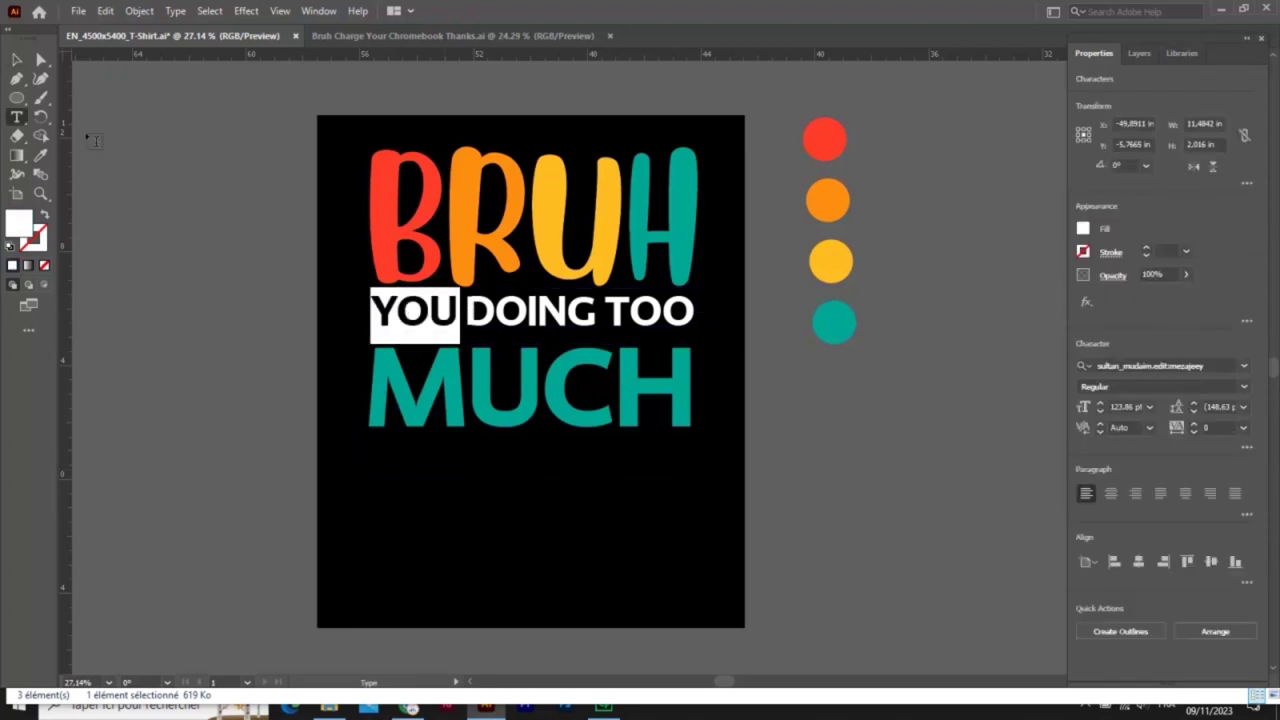
click(41, 155)
click(824, 140)
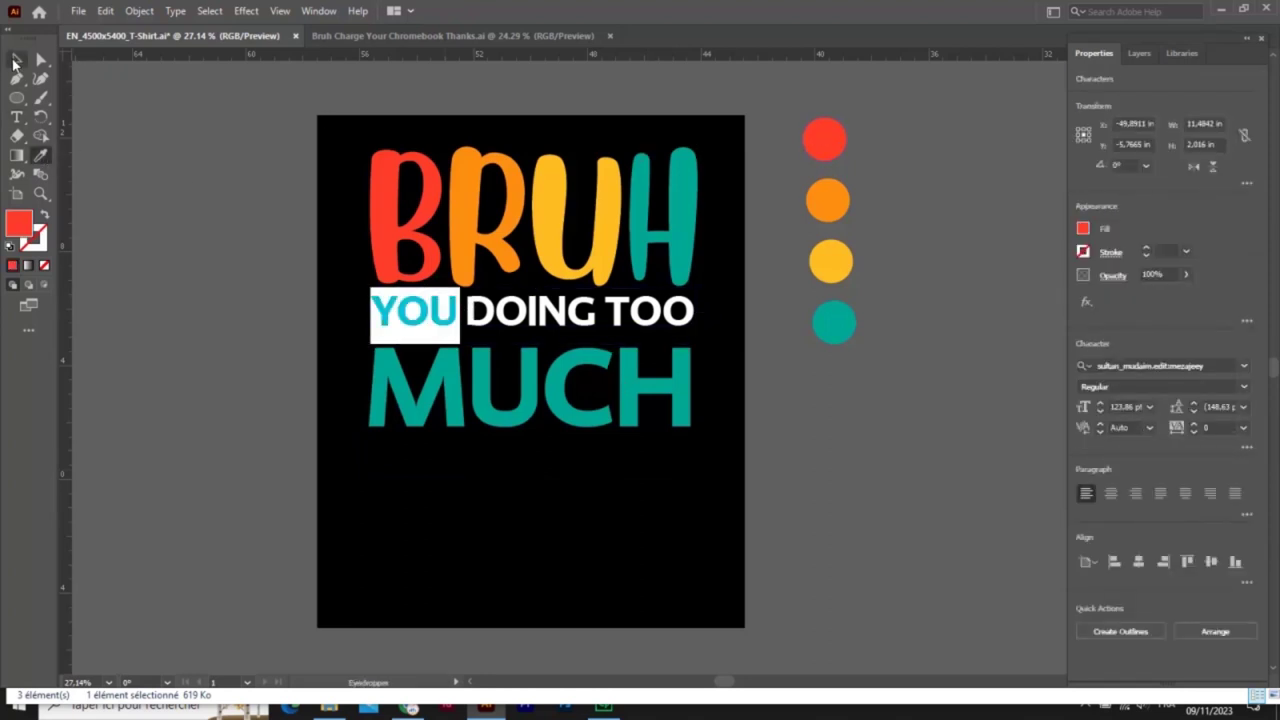
click(16, 62)
Colour the word DOING orange from the orange circle
click(500, 390)
click(520, 312)
triple_click(540, 312)
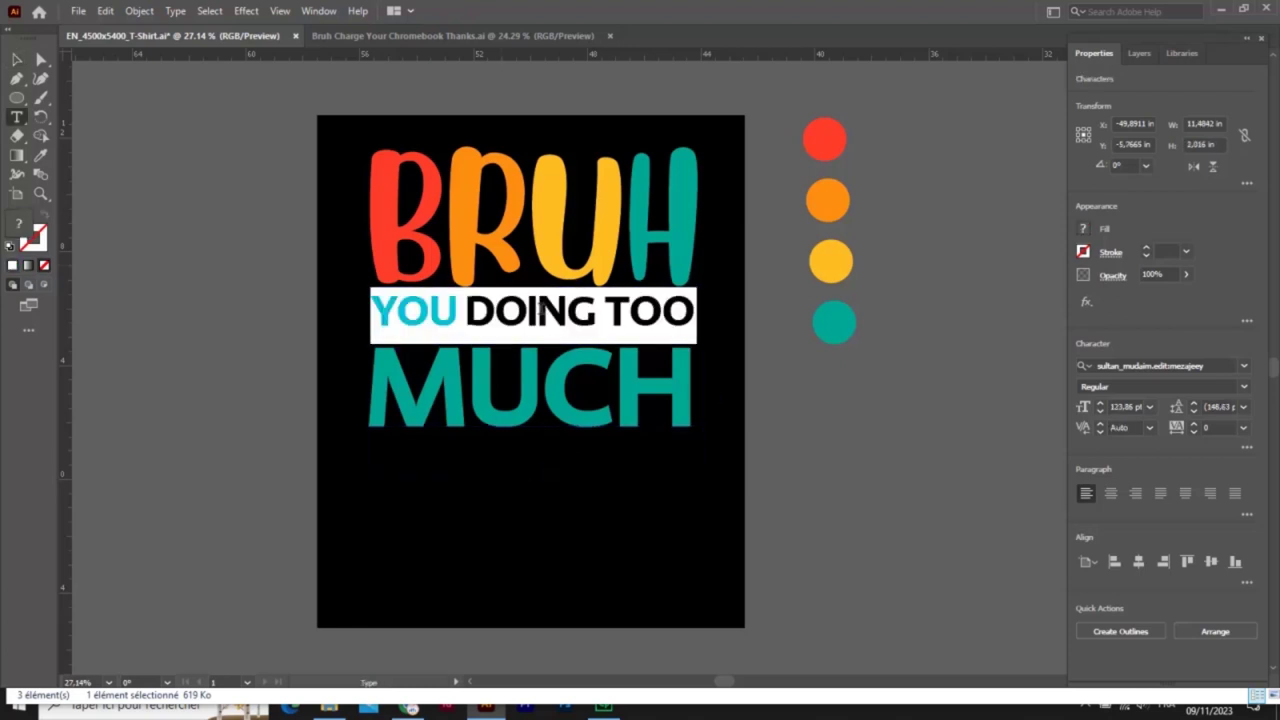
double_click(540, 312)
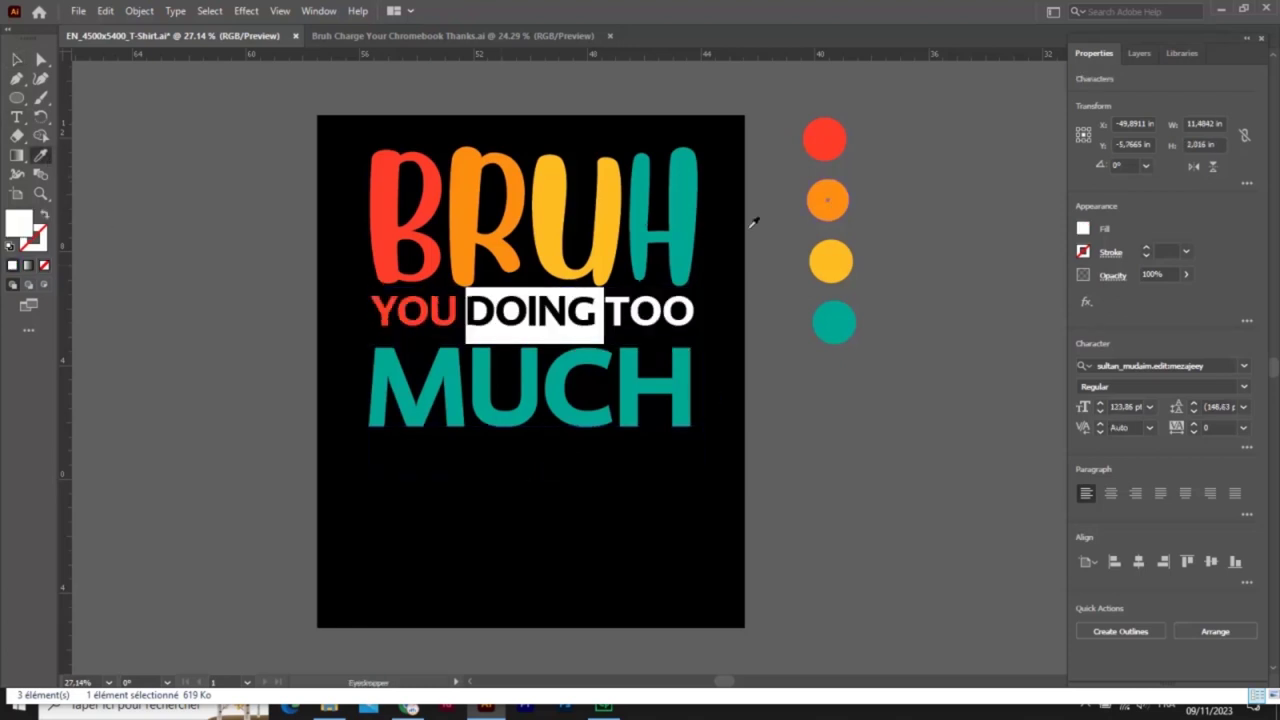
click(828, 200)
click(16, 60)
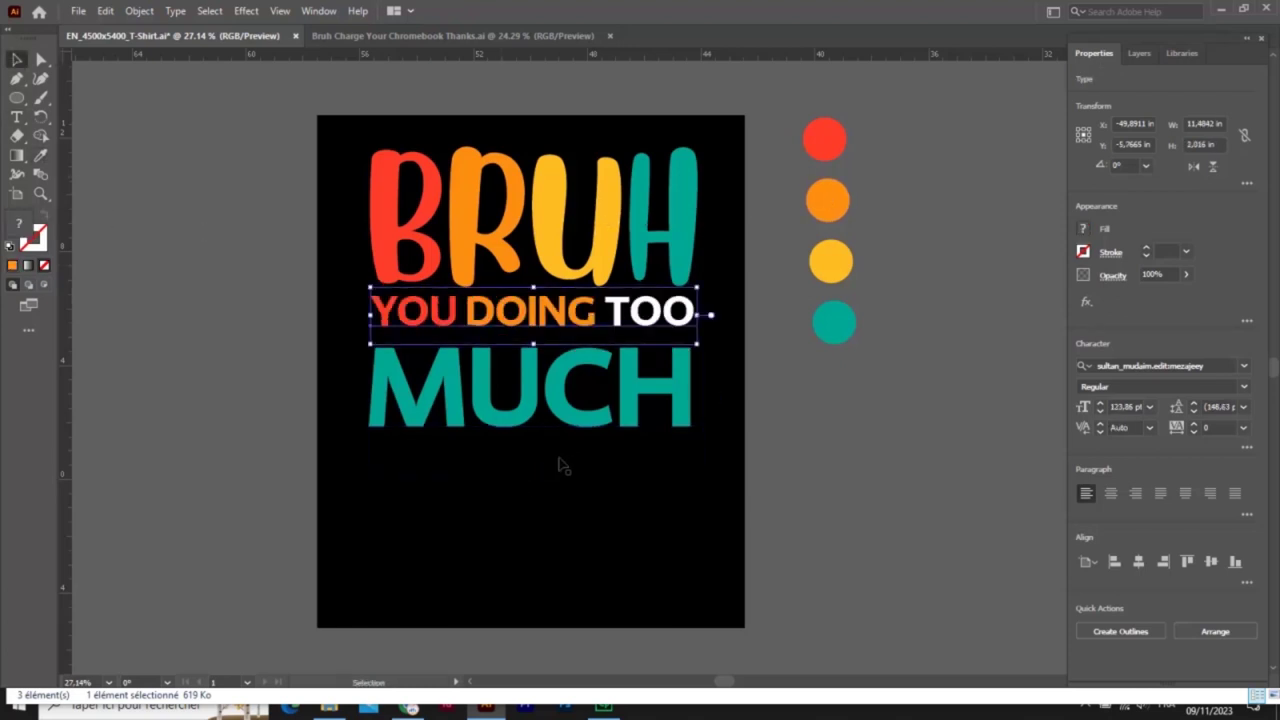
Colour the word TOO yellow from the yellow circle
double_click(632, 318)
double_click(640, 312)
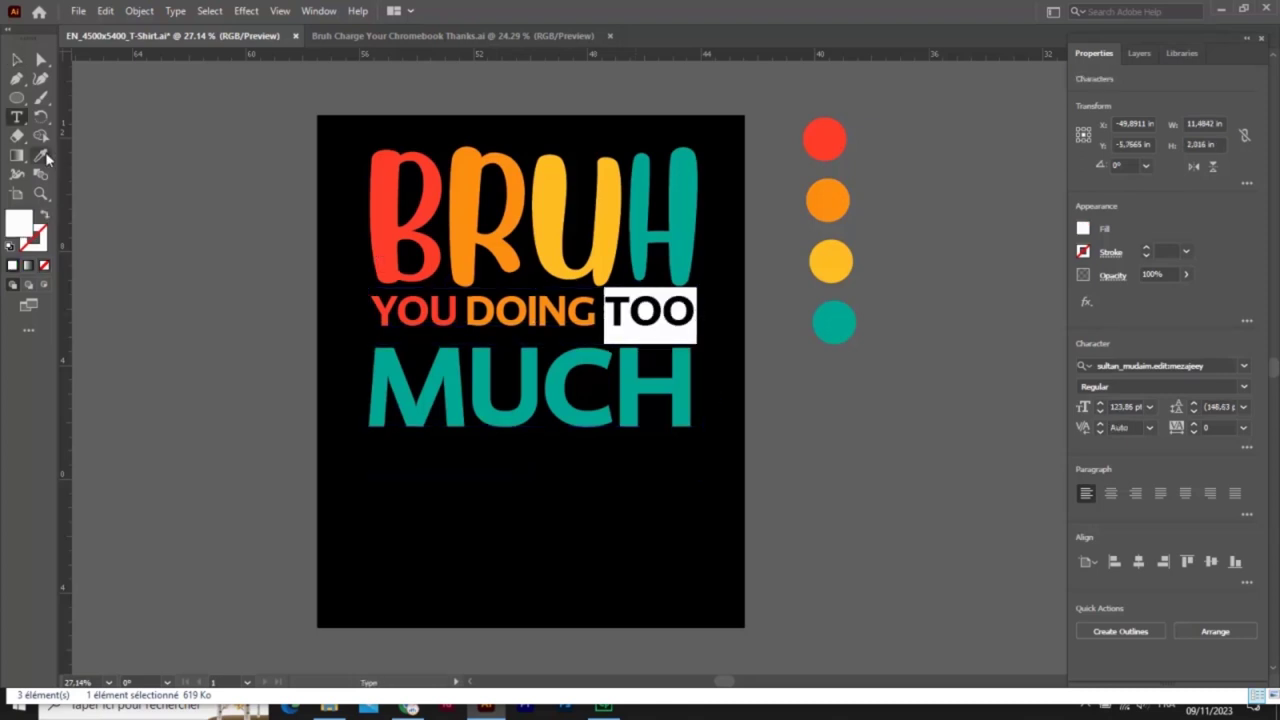
click(41, 156)
click(829, 258)
click(16, 60)
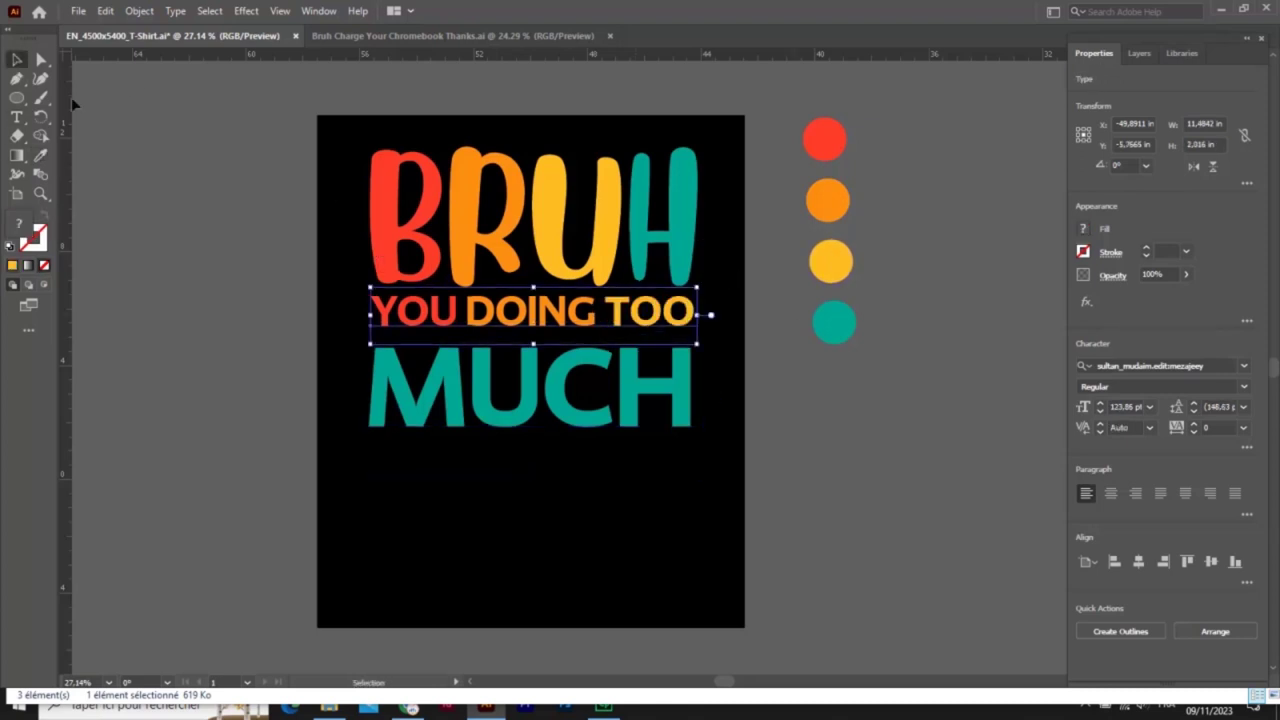
click(612, 468)
click(859, 437)
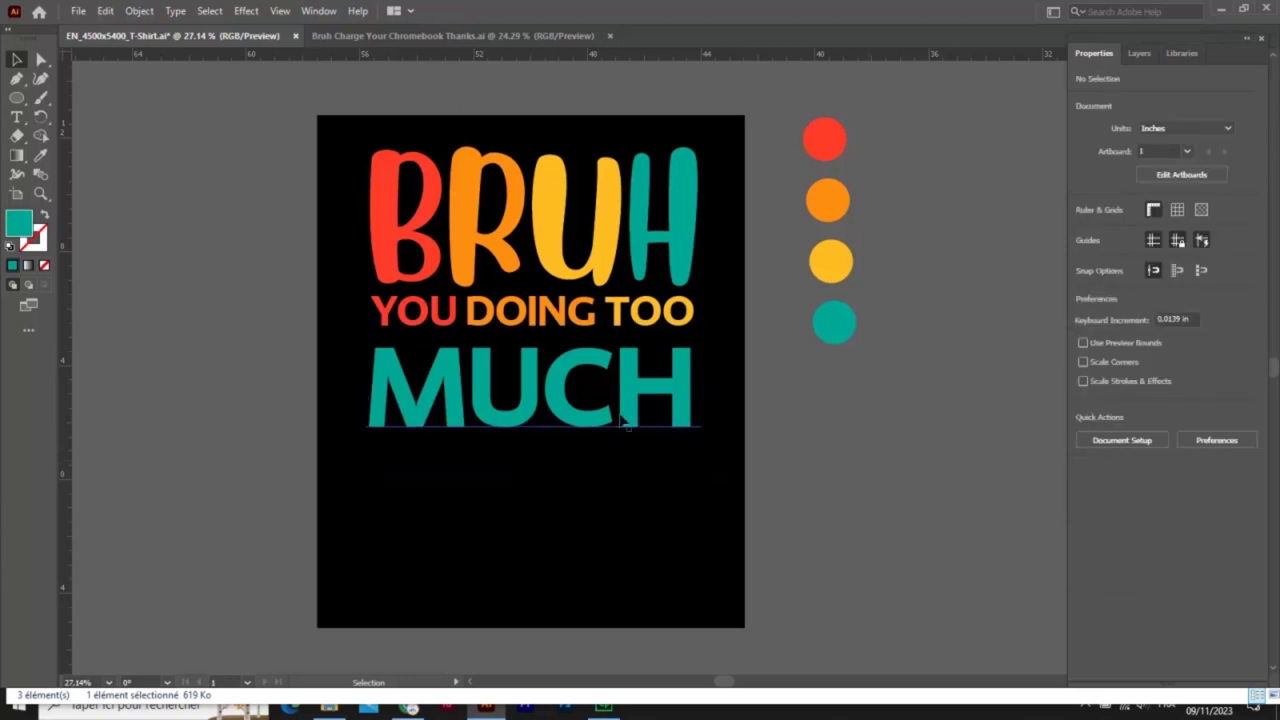
Recolour the U of MUCH orange using the Eyedropper on the orange circle
double_click(447, 392)
drag(447, 392, 409, 380)
click(40, 155)
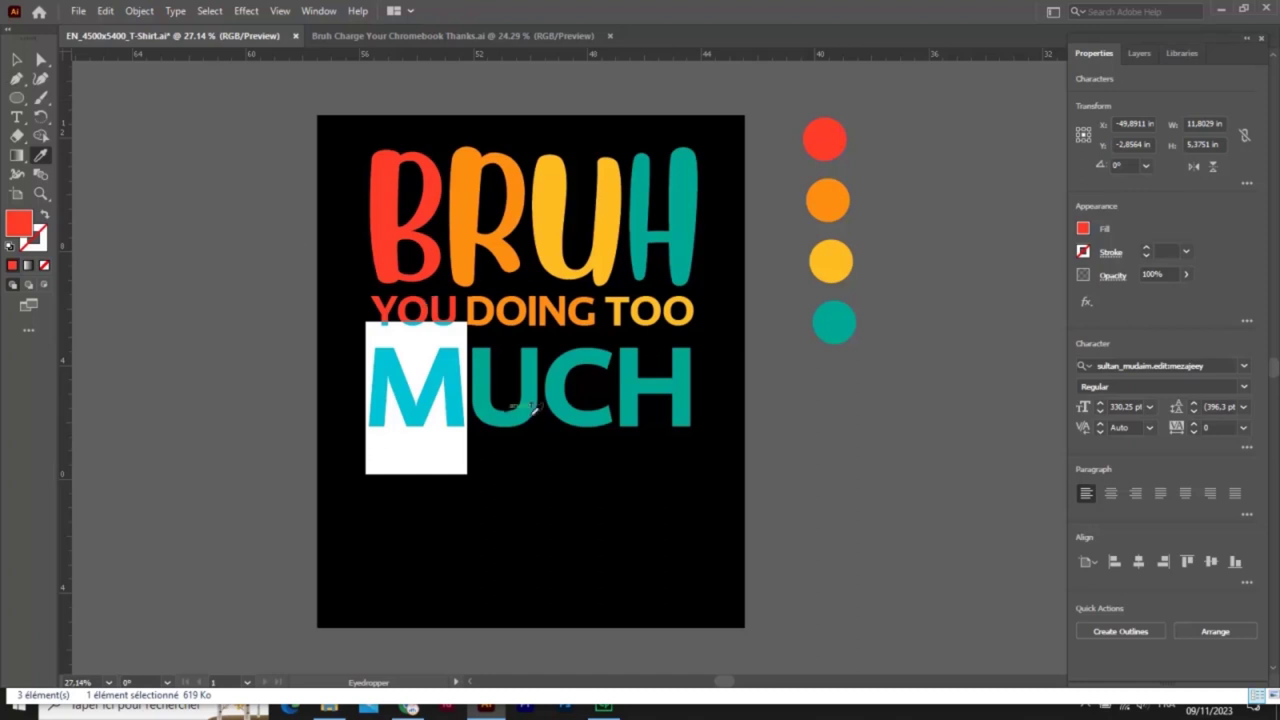
click(12, 60)
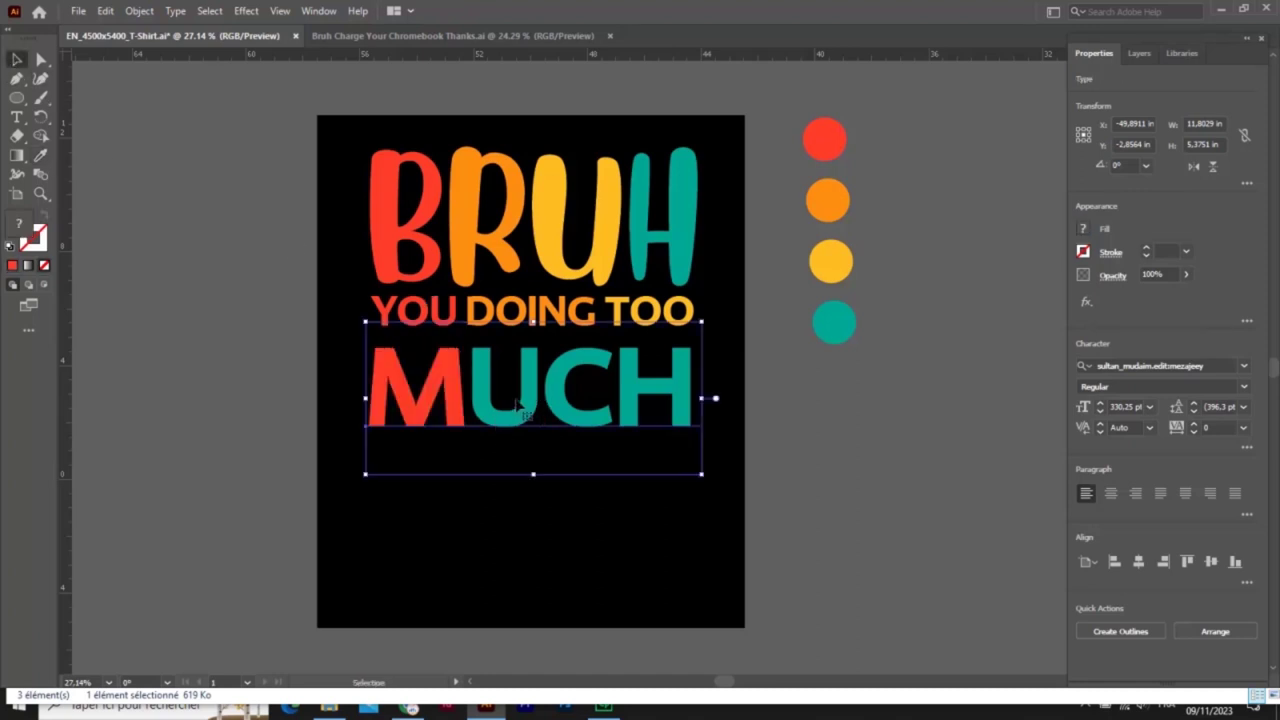
double_click(517, 403)
drag(468, 395, 541, 395)
click(40, 155)
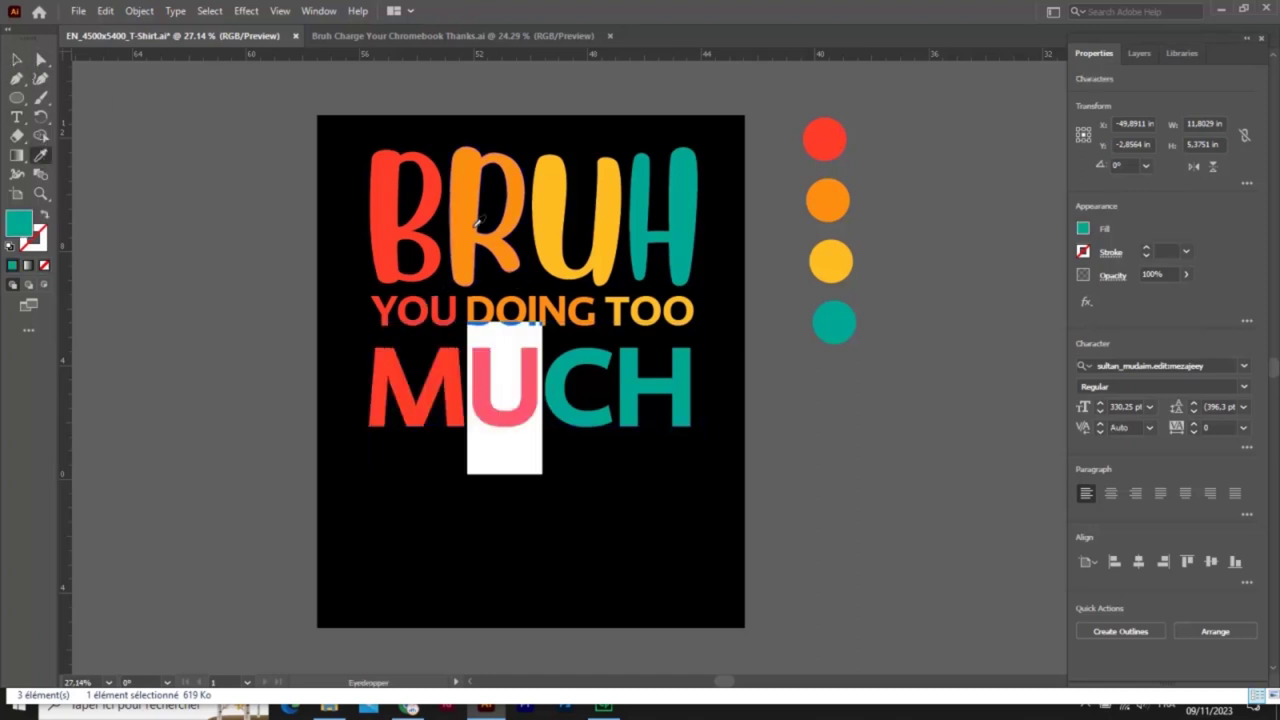
click(476, 224)
click(14, 60)
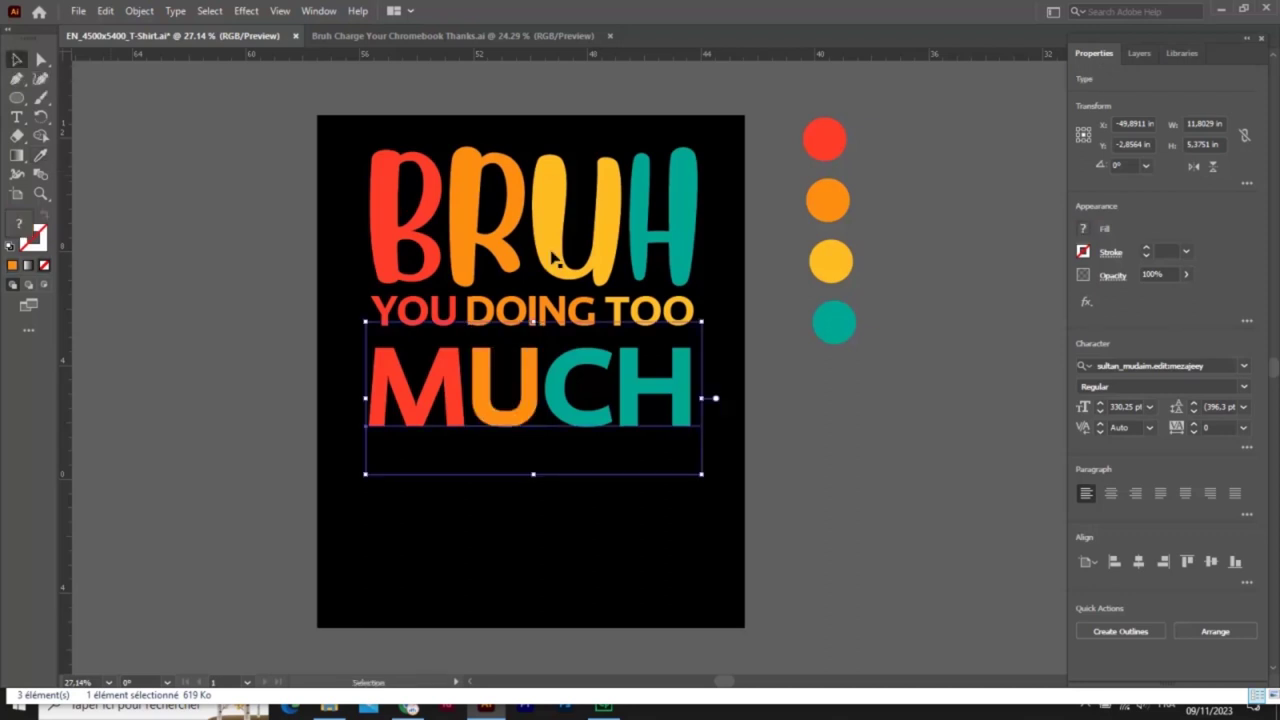
Recolour the C of MUCH yellow from the yellow circle
double_click(568, 408)
drag(545, 390, 613, 390)
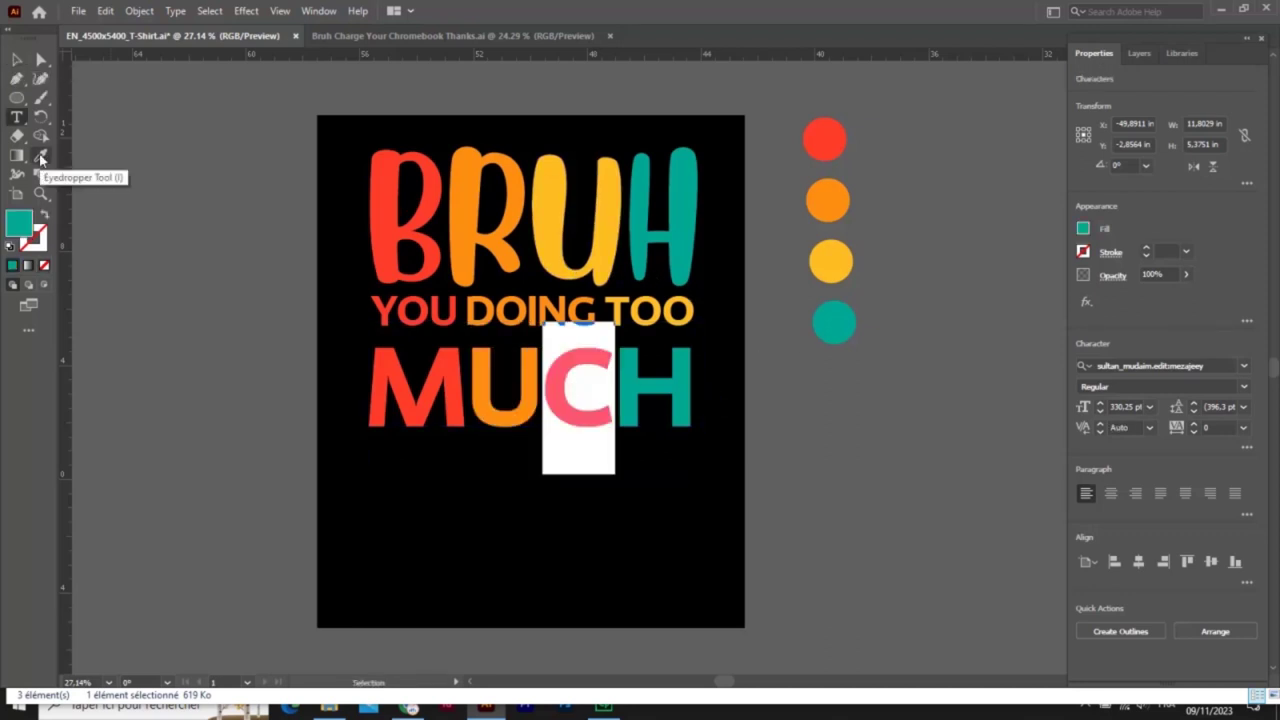
click(40, 155)
click(830, 262)
click(17, 60)
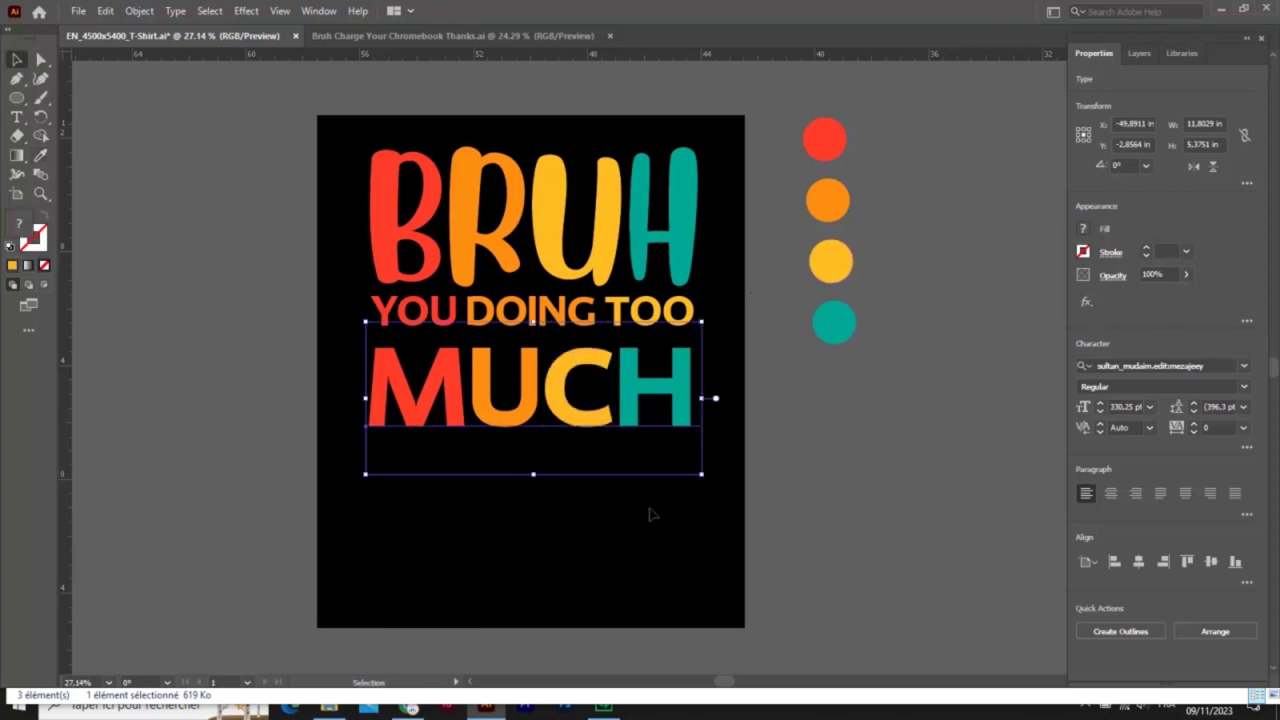
click(650, 515)
click(568, 318)
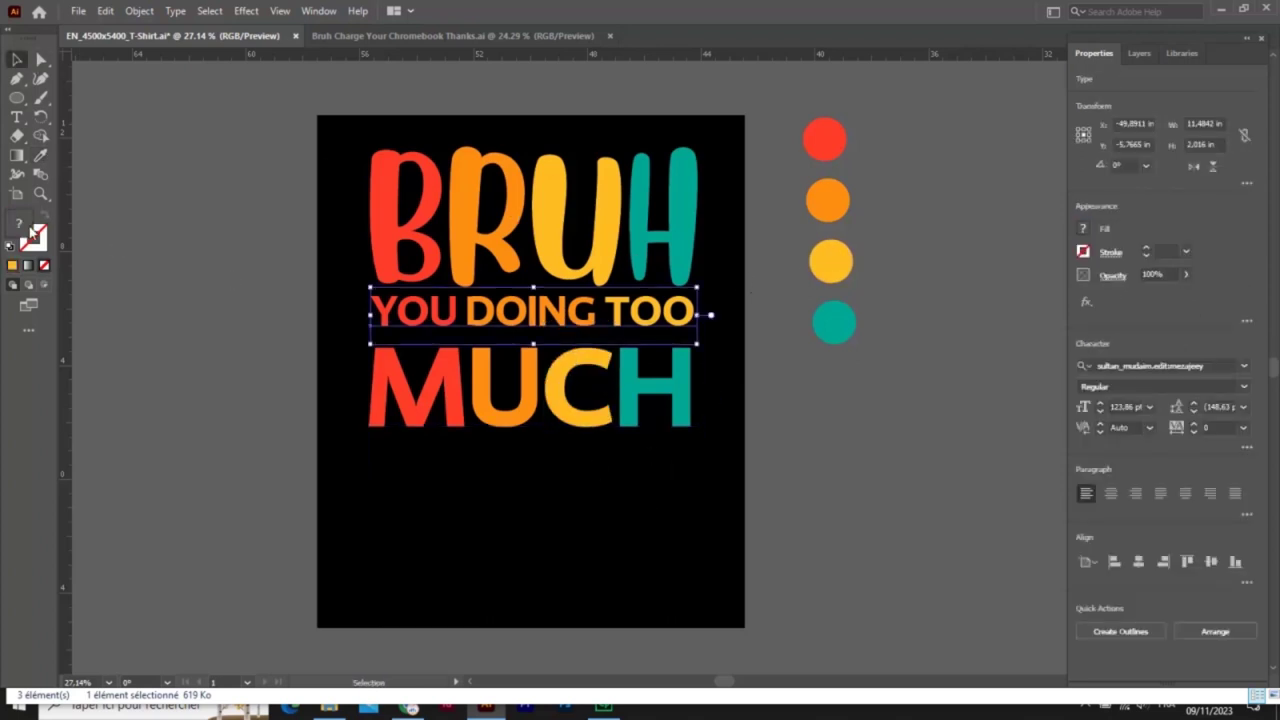
Set the YOU DOING TOO line's fill to white
click(1082, 228)
click(920, 300)
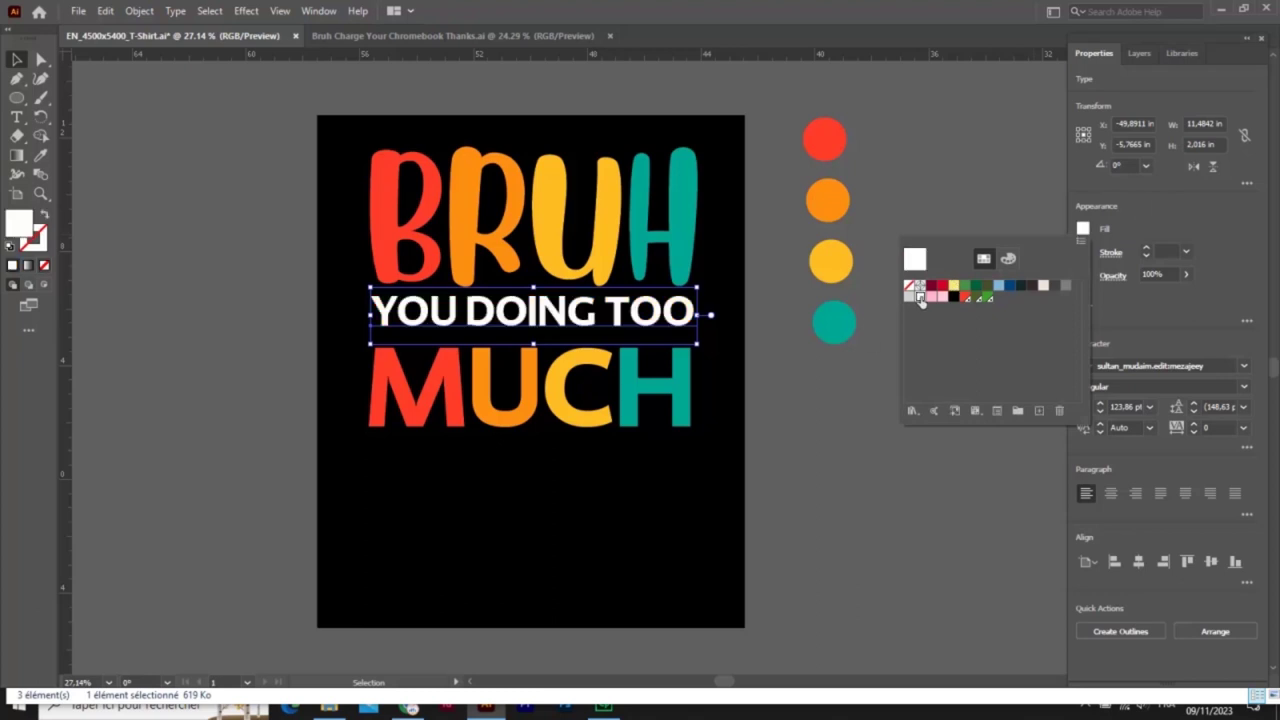
click(640, 488)
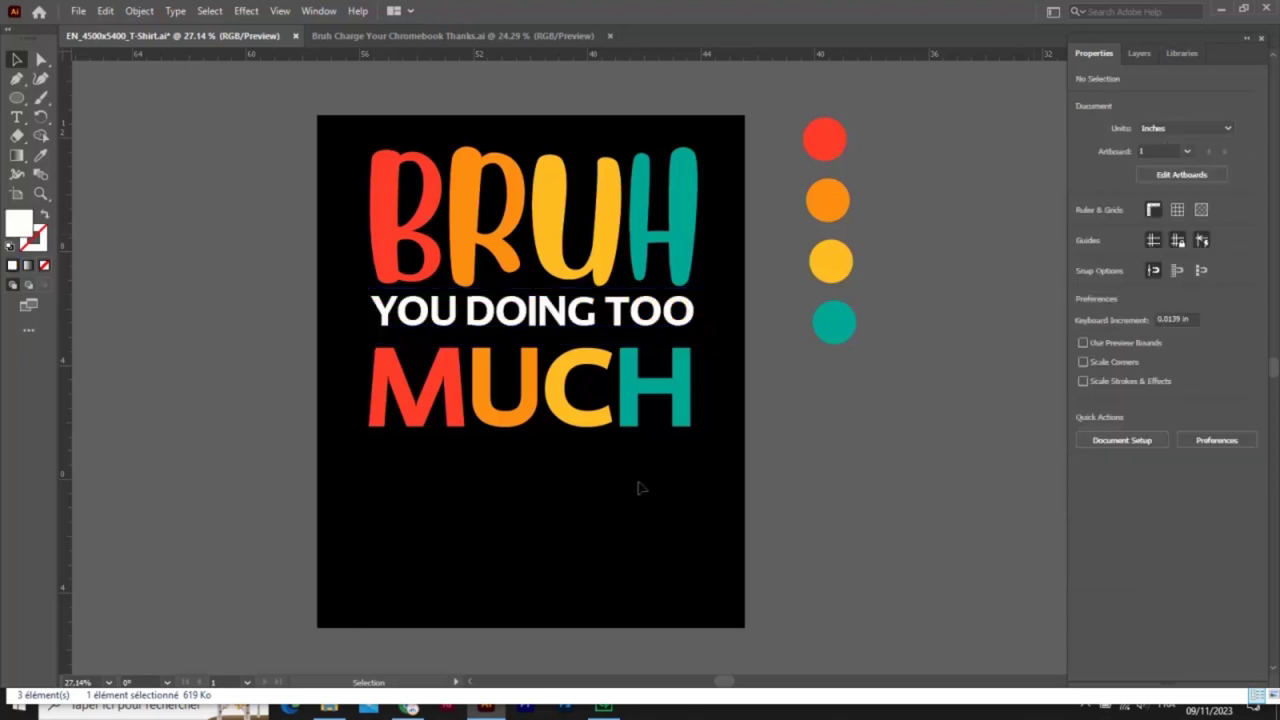
Change MUCH to the Blueberry font and scale it down to fit the artboard
click(641, 403)
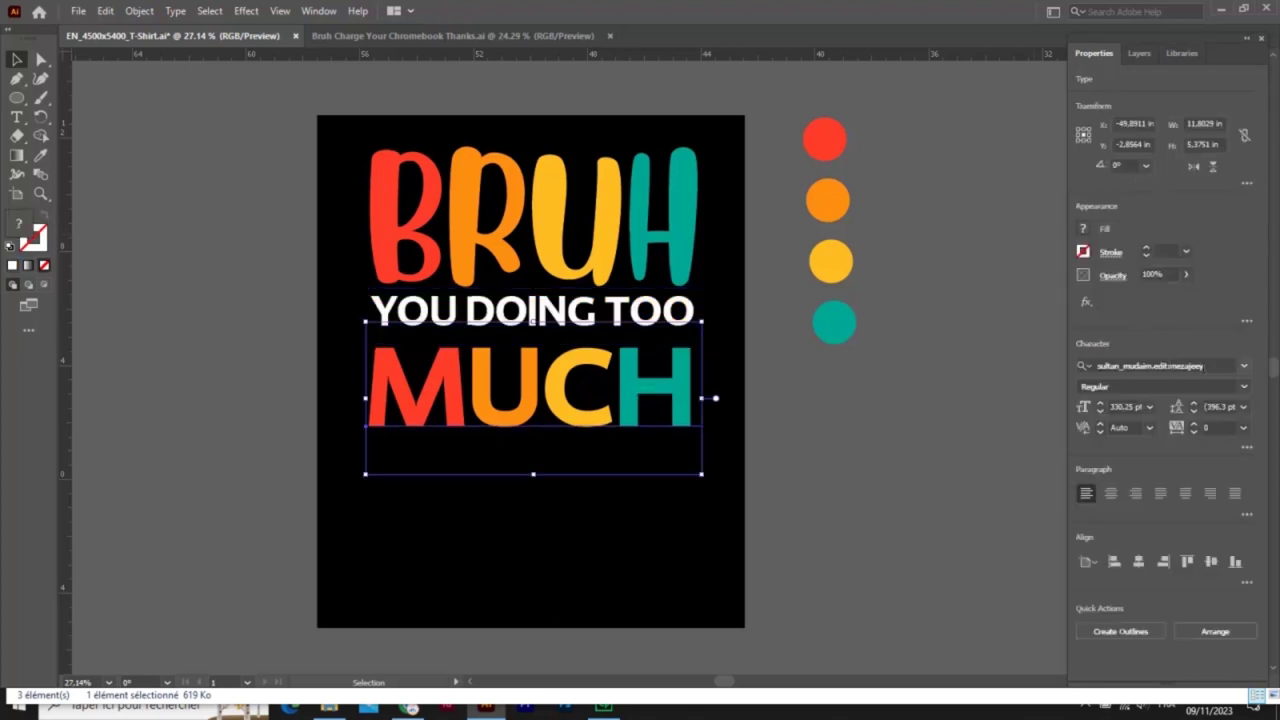
click(1244, 366)
click(1060, 467)
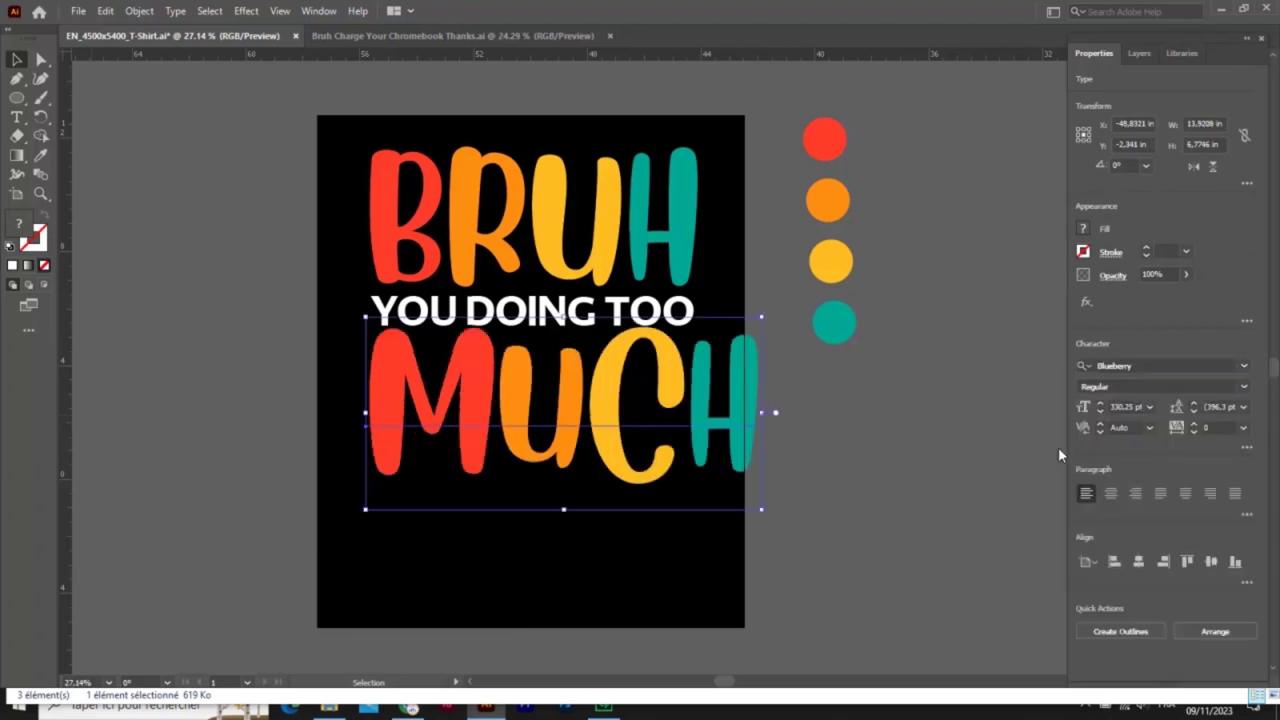
drag(768, 514, 742, 483)
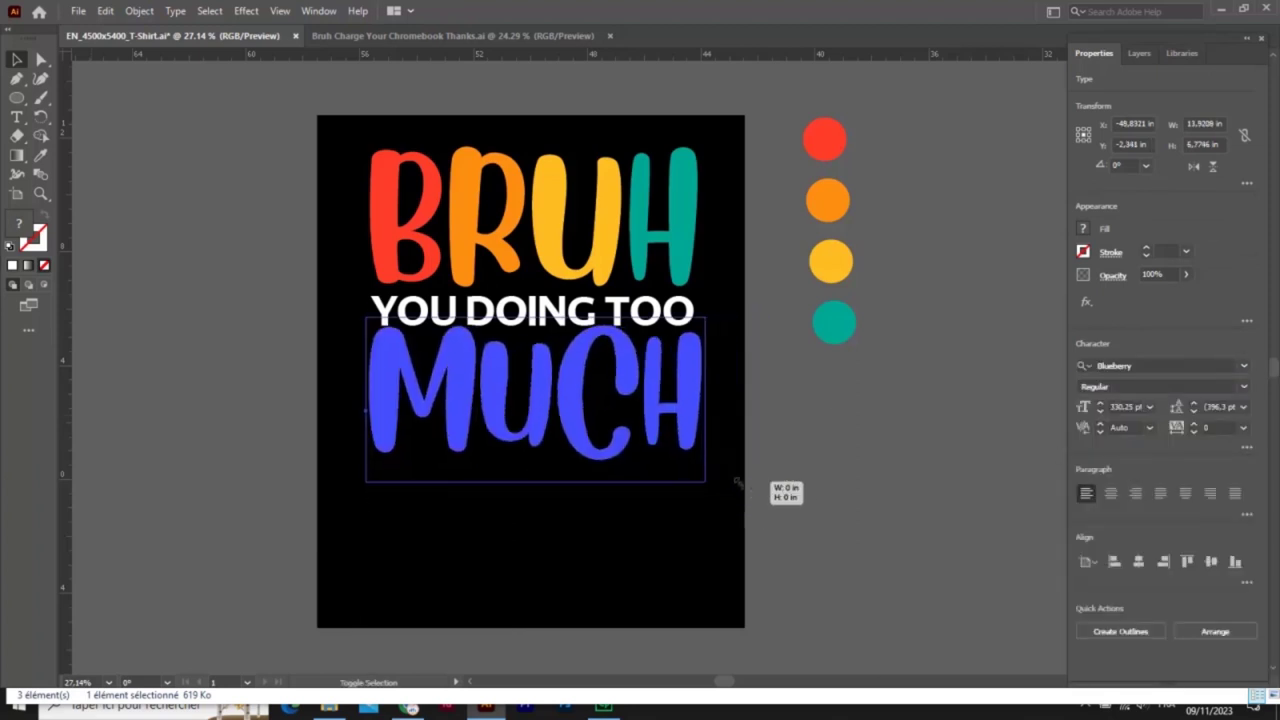
click(720, 514)
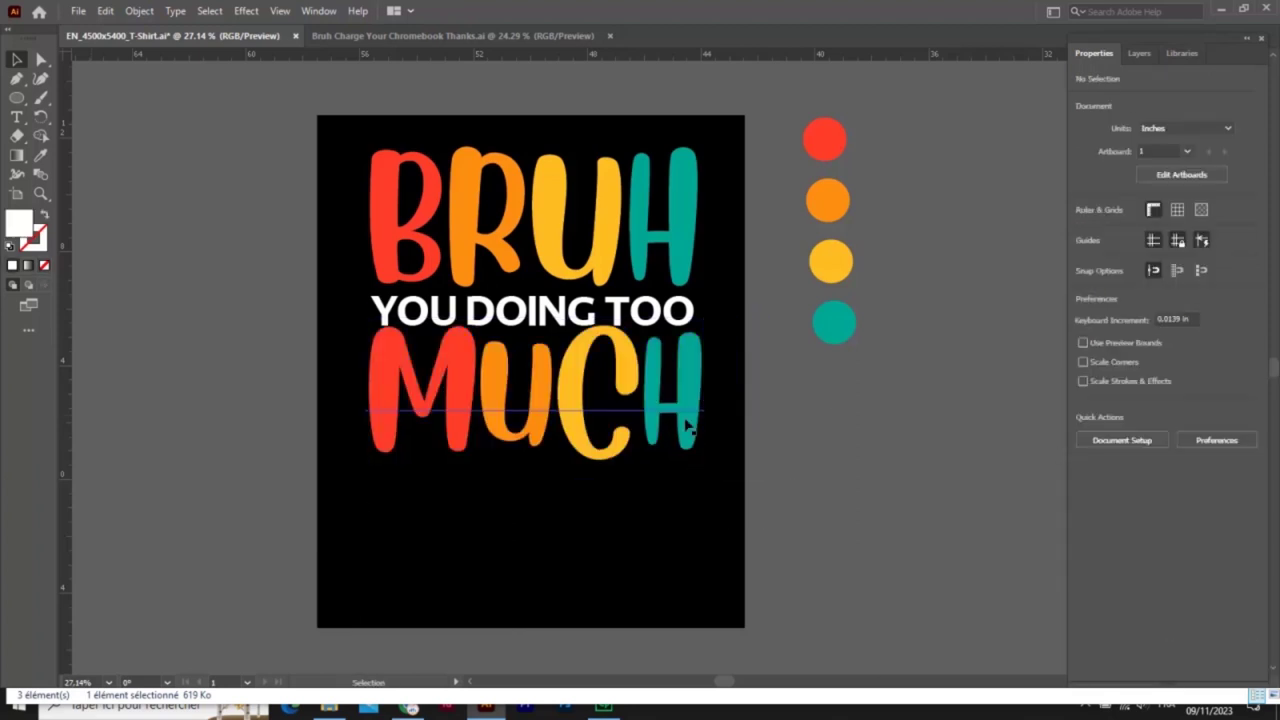
click(688, 418)
Expand MUCH into filled shapes and ungroup it into separate letters
click(105, 10)
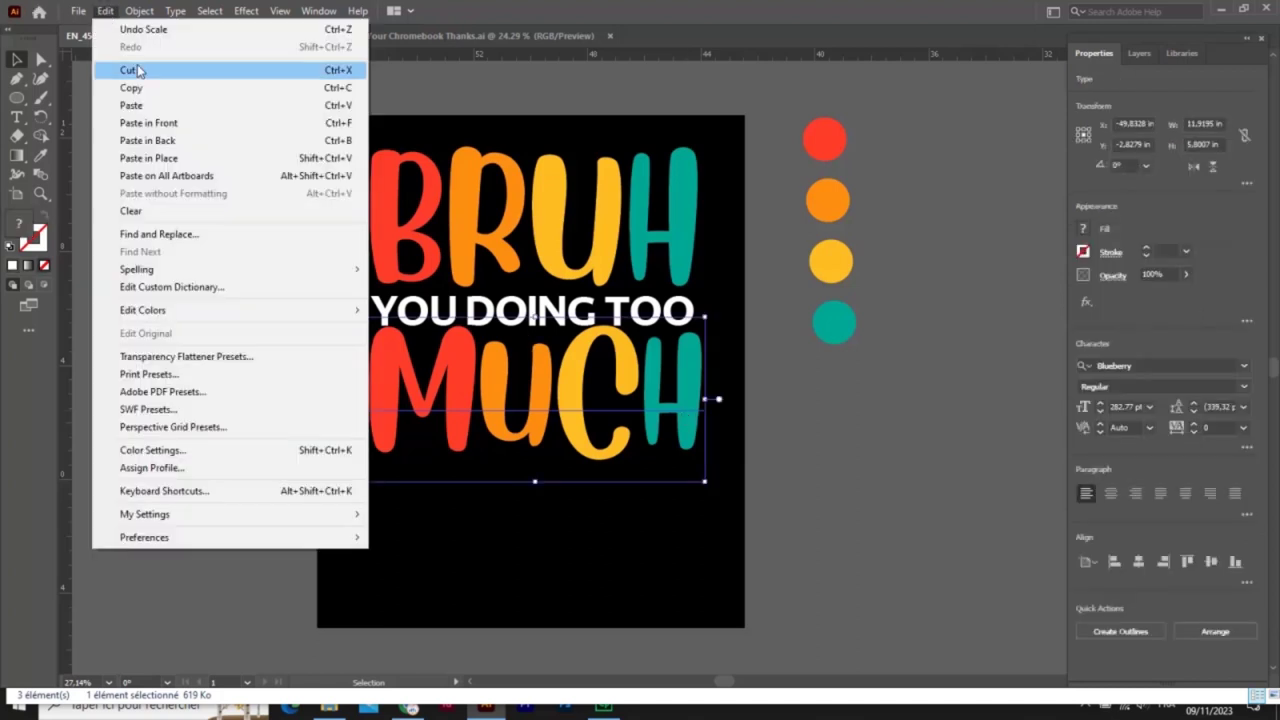
click(200, 171)
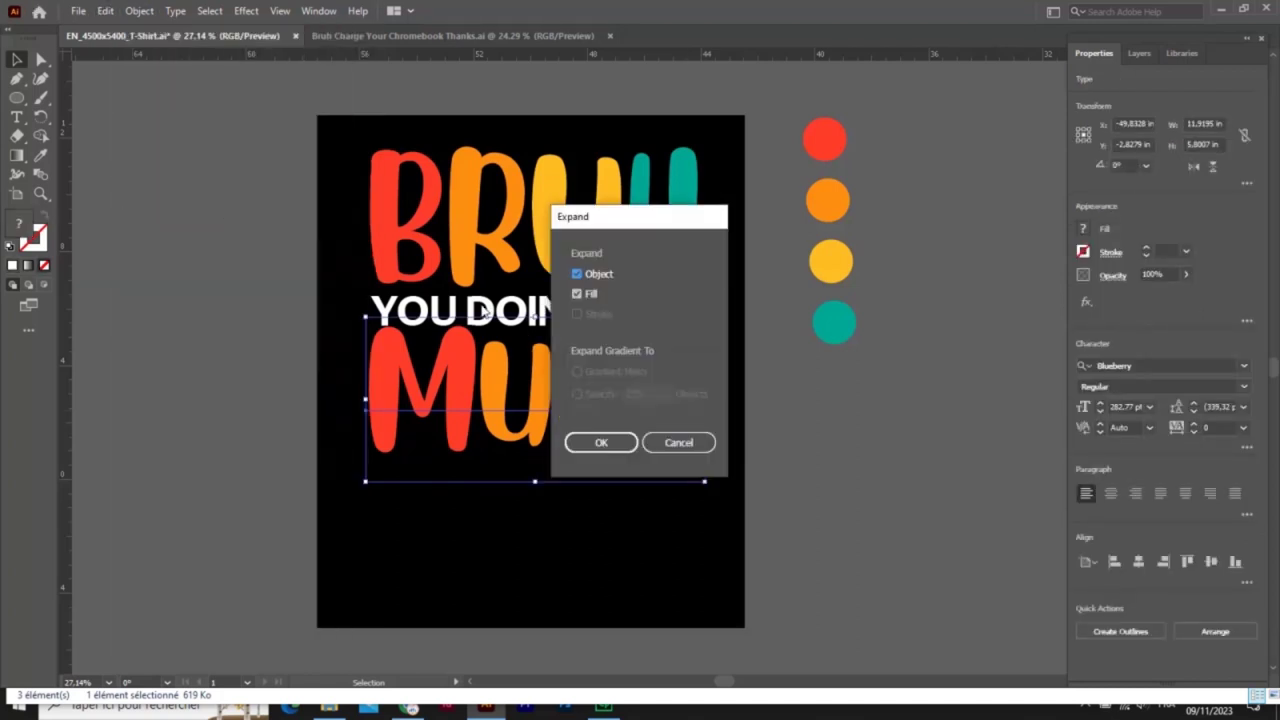
click(596, 443)
right_click(537, 432)
click(598, 290)
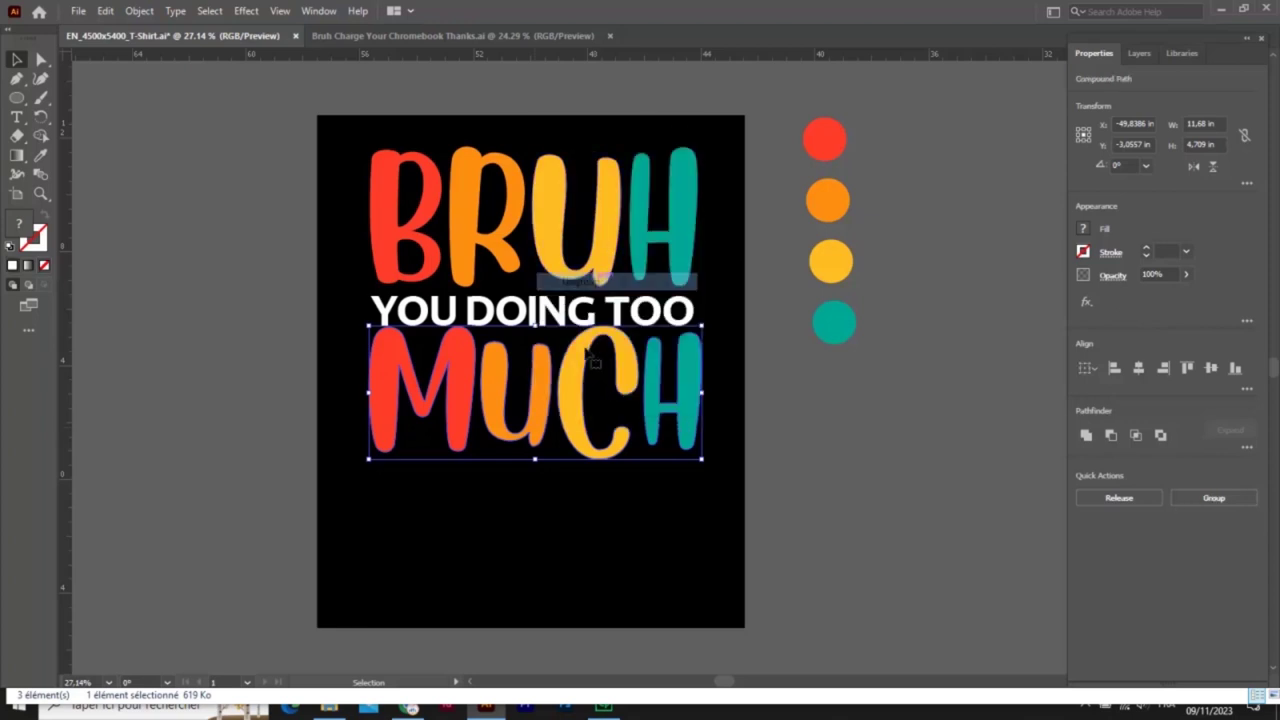
click(668, 491)
Resize the U, H and C letters and nudge the H right
click(598, 440)
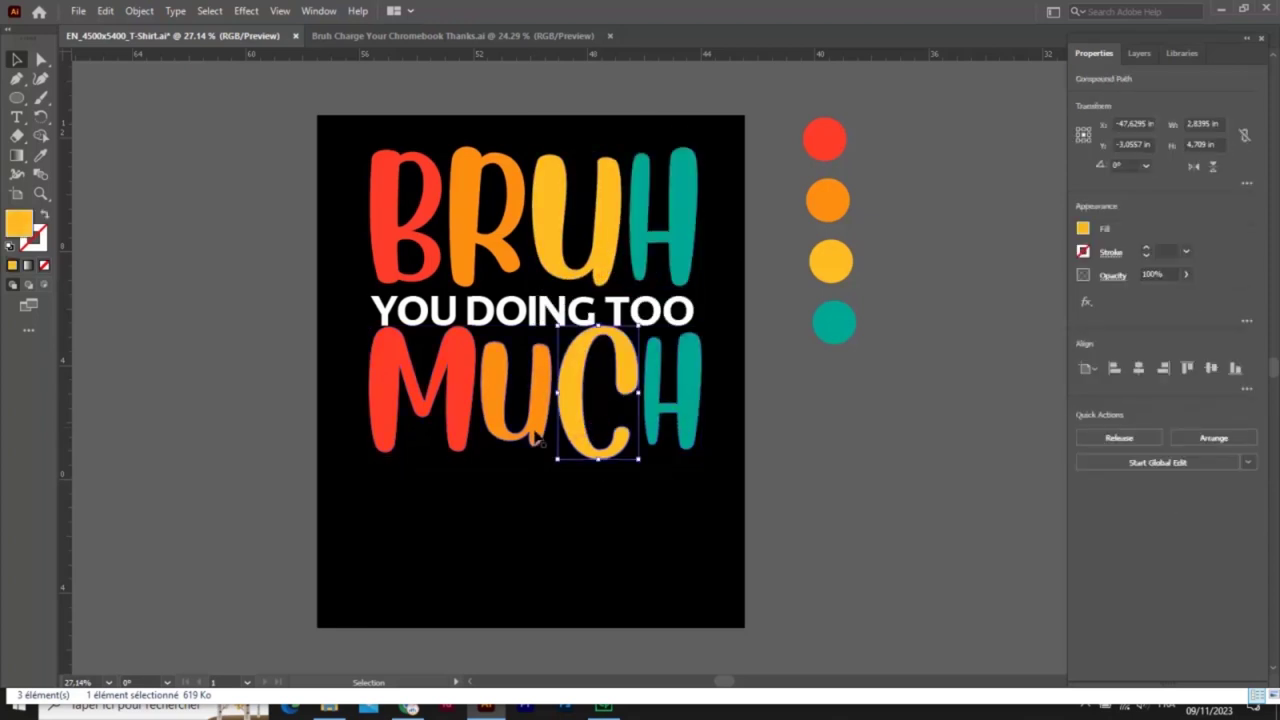
click(540, 436)
drag(554, 449, 564, 461)
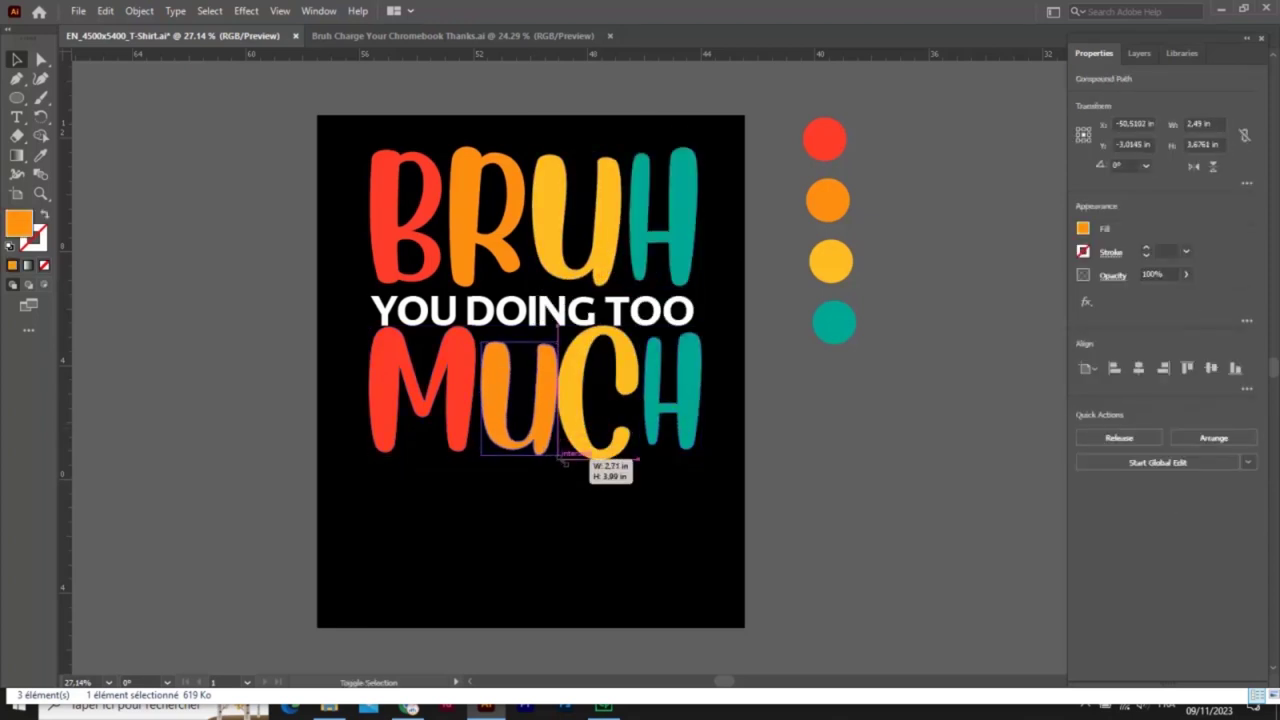
click(601, 489)
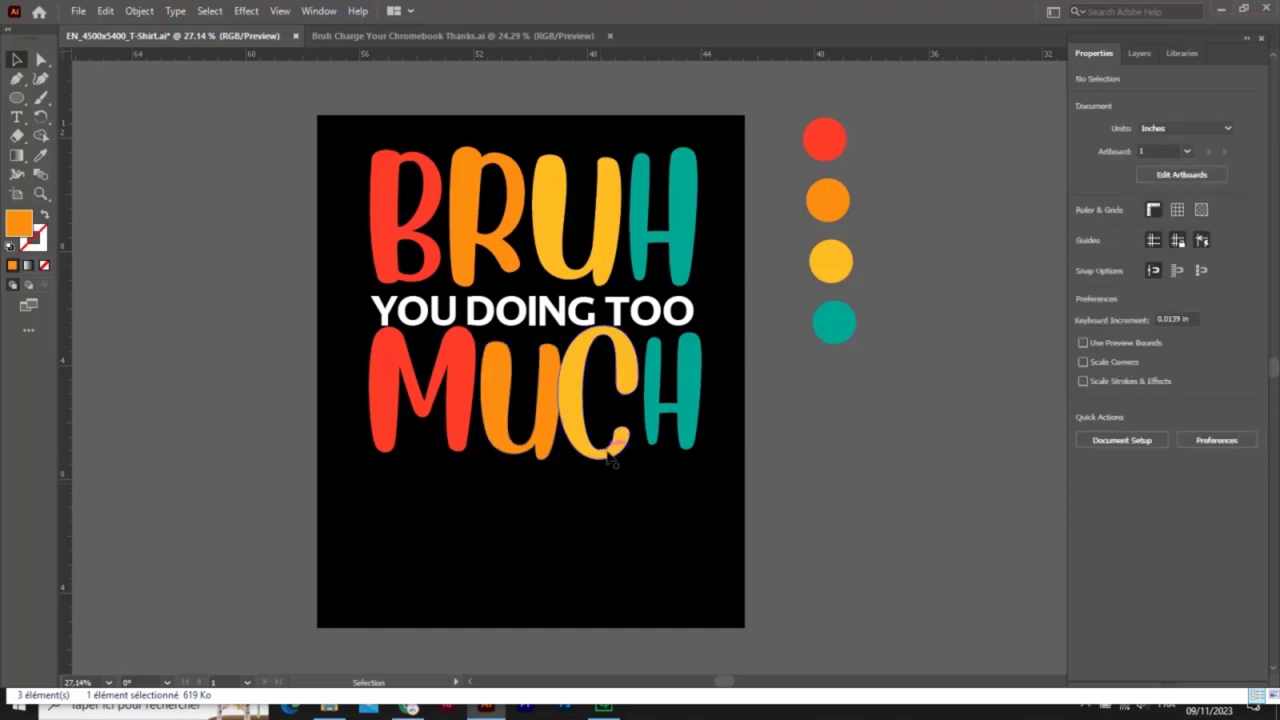
click(657, 432)
drag(705, 450, 710, 461)
click(586, 440)
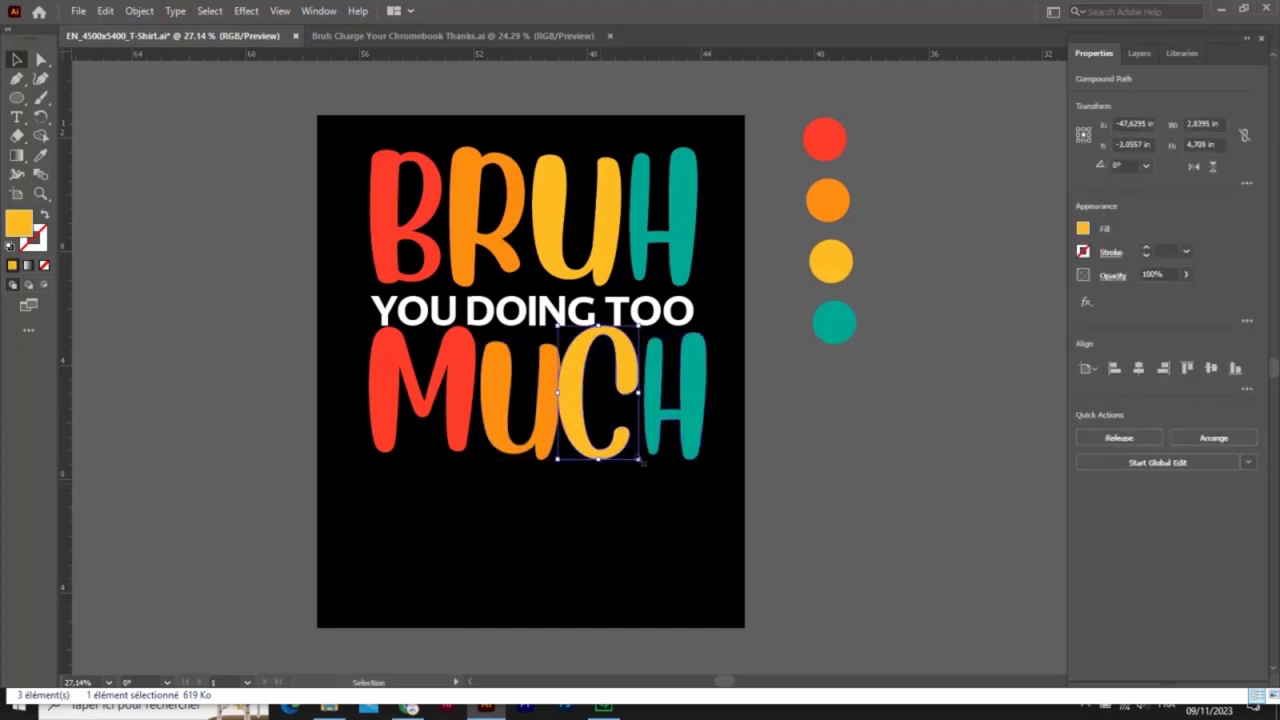
drag(630, 450, 585, 430)
click(675, 420)
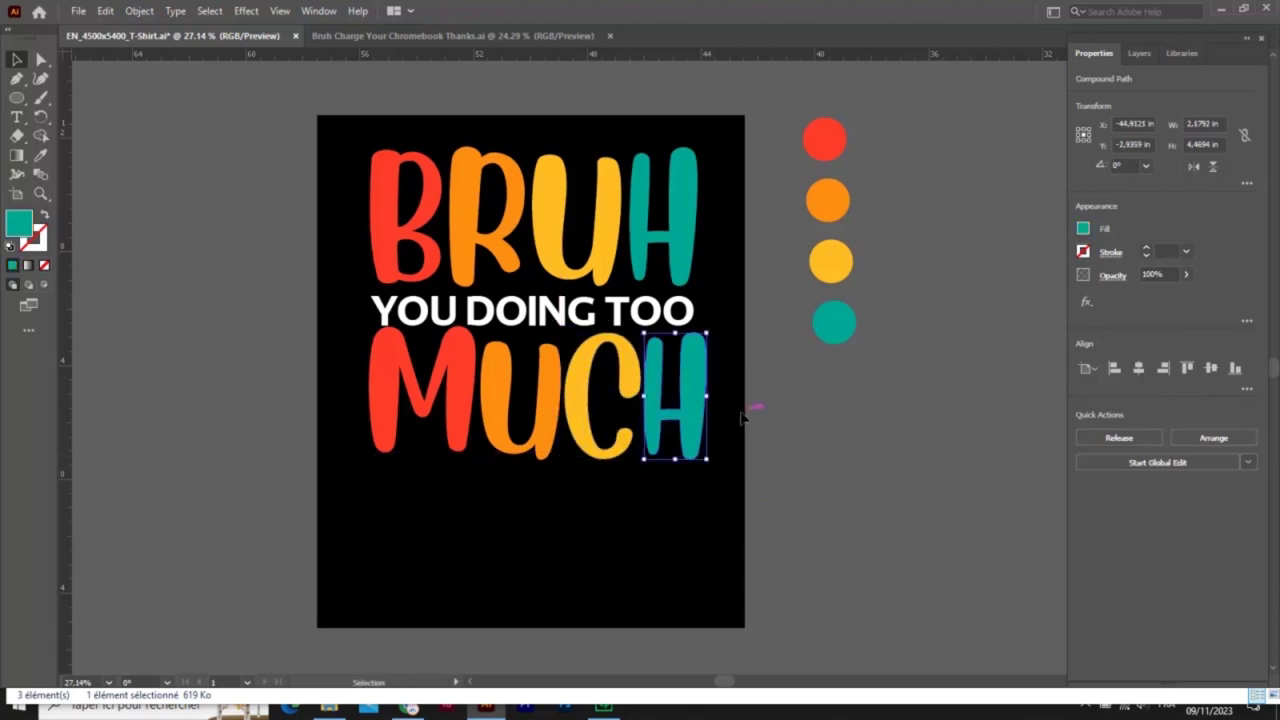
key(Right)
key(Right)
key(Right)
click(741, 418)
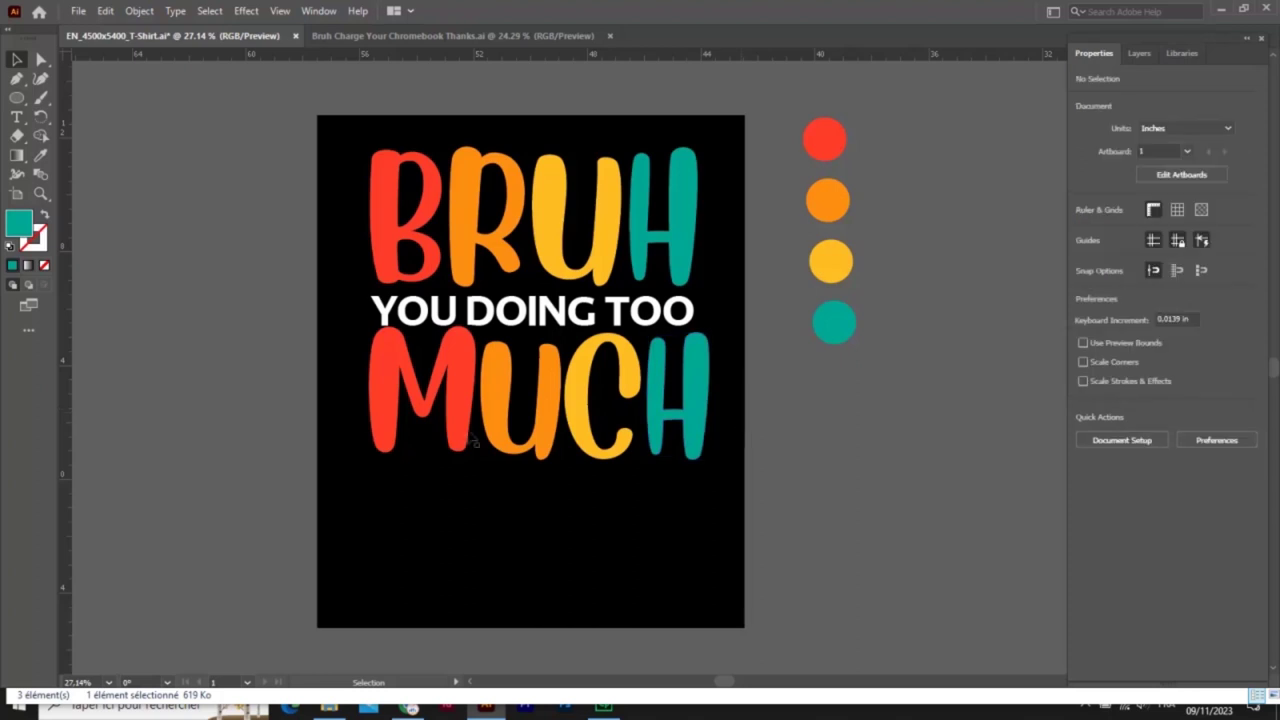
Nudge the red M into place and resize the C and U to match the other letters
drag(383, 350, 400, 338)
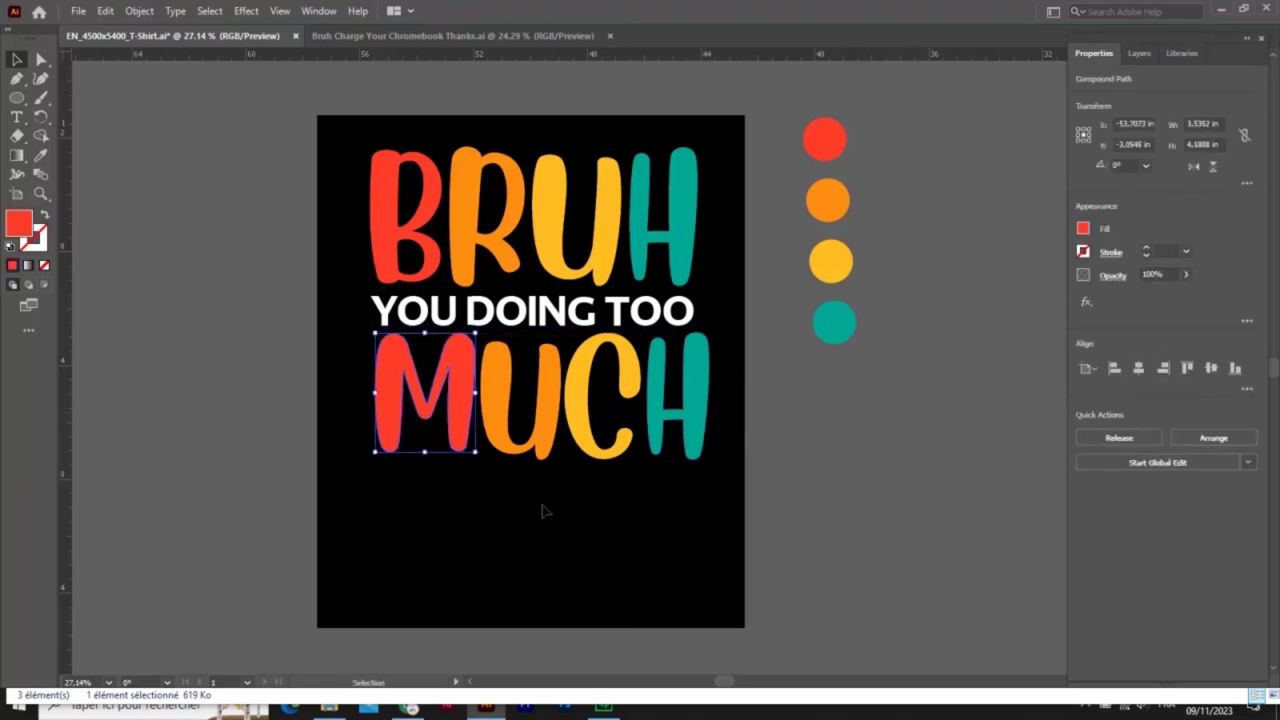
click(635, 470)
click(605, 440)
drag(636, 341, 641, 330)
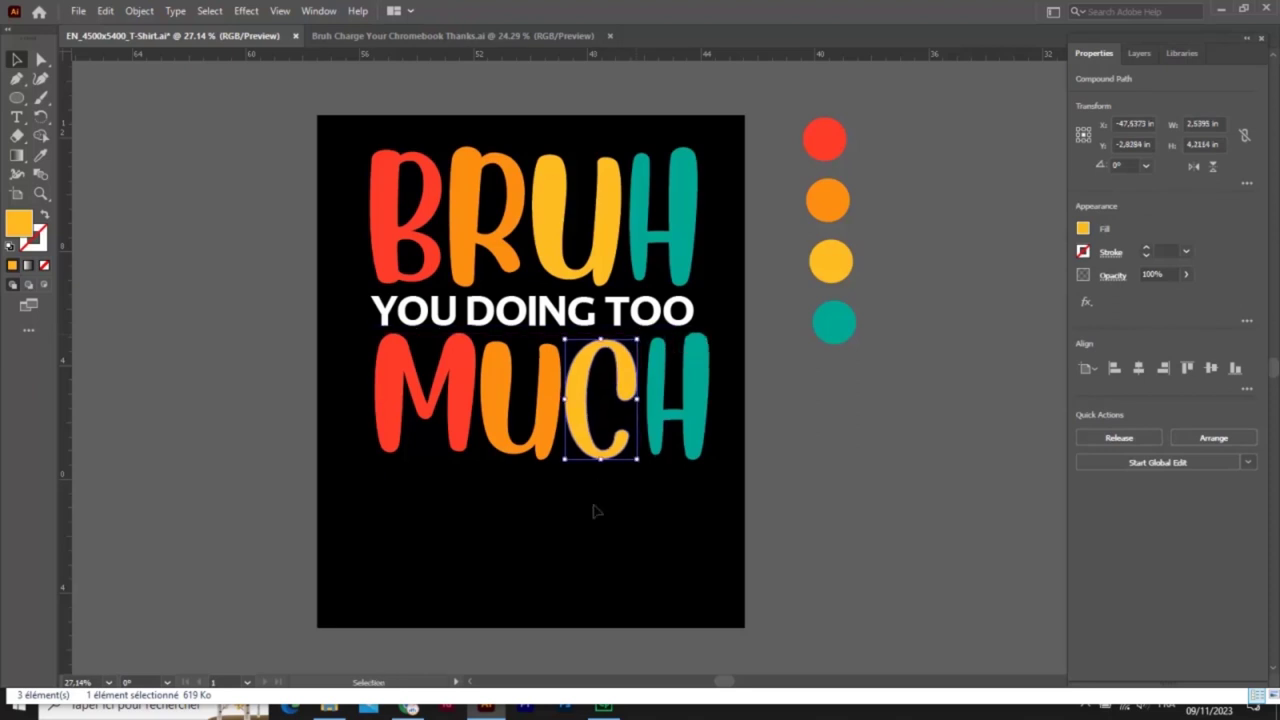
click(594, 512)
click(697, 425)
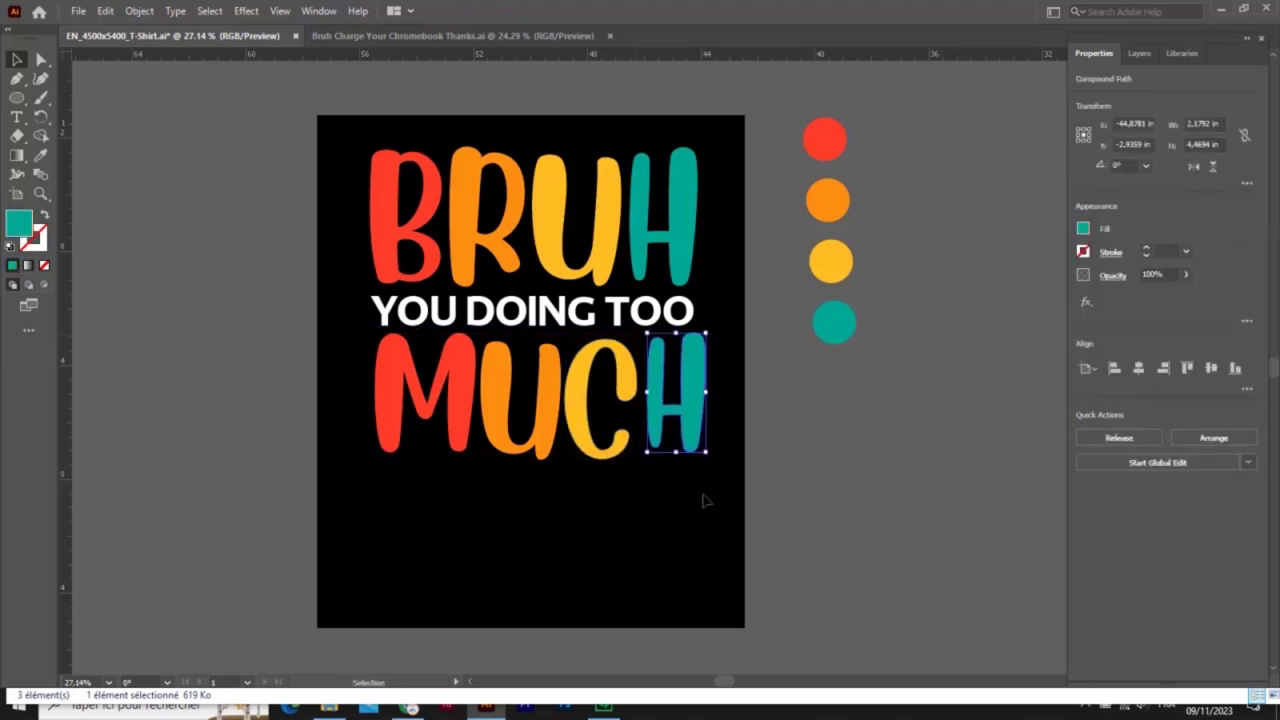
click(748, 397)
click(542, 452)
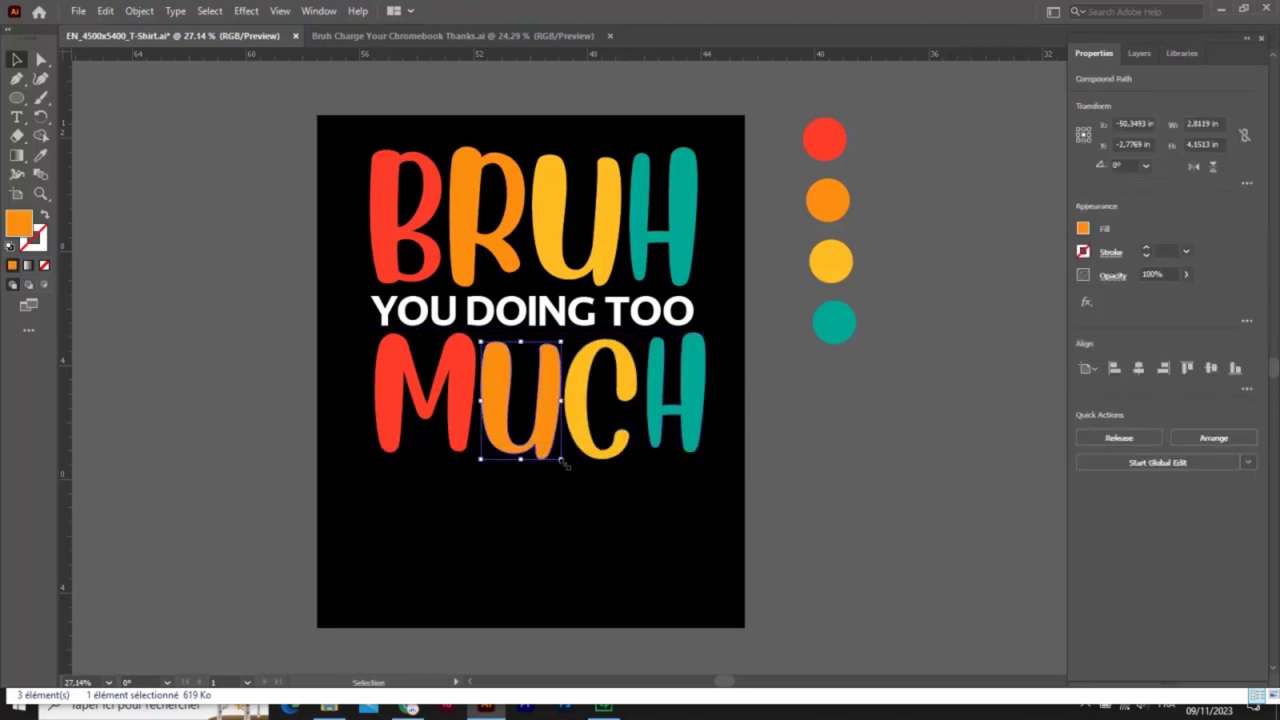
drag(560, 457, 566, 458)
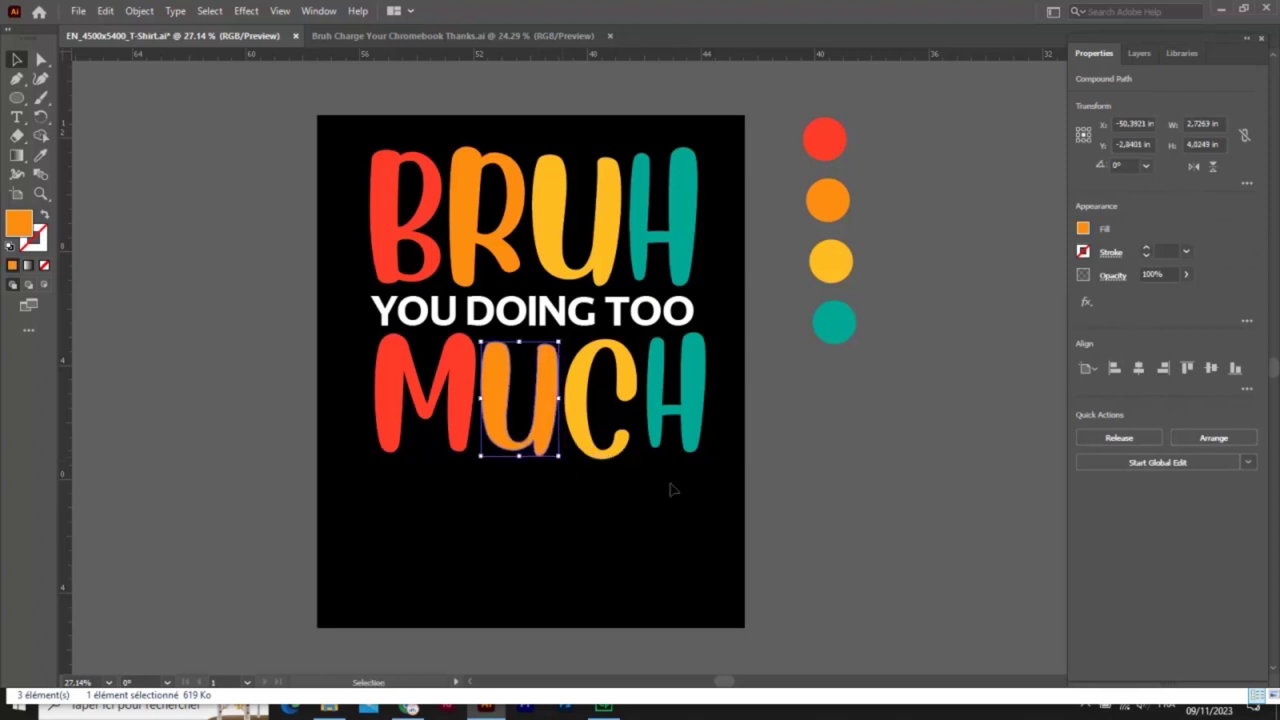
click(735, 423)
Select the grouped MUCH letters with BRUH and YOU DOING TOO and centre them horizontally
drag(390, 412, 391, 412)
click(728, 460)
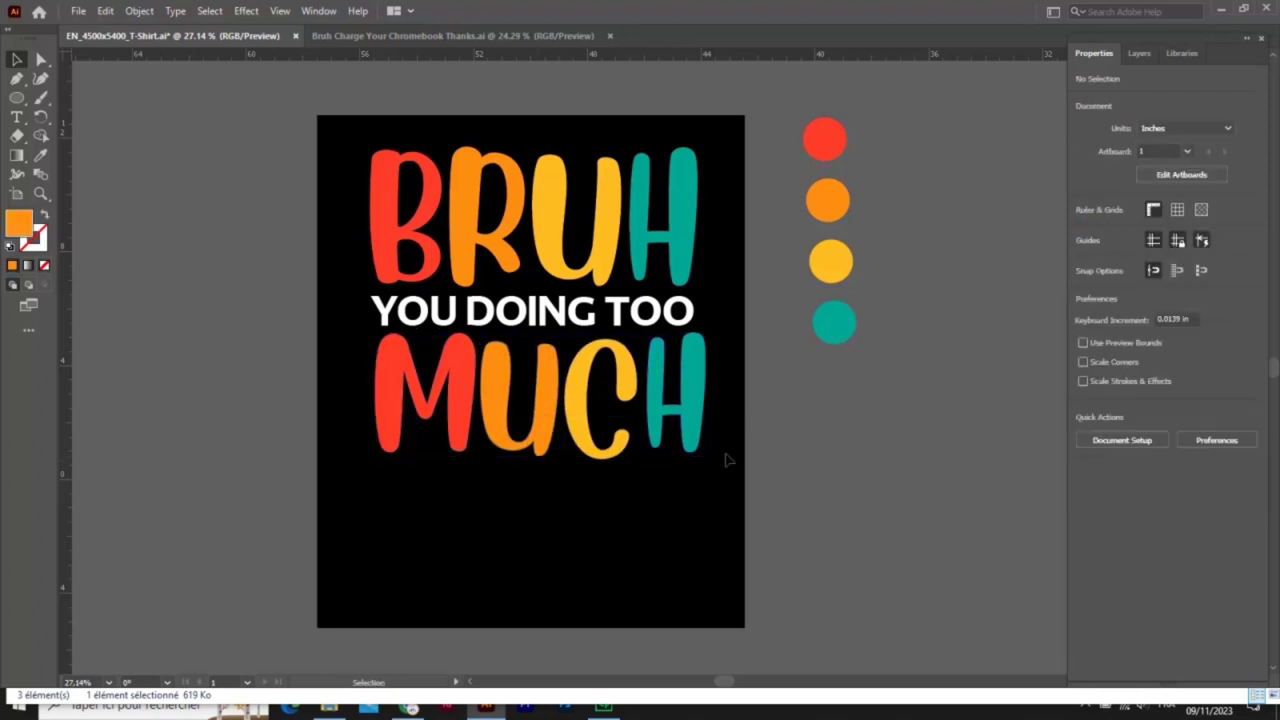
click(378, 415)
click(357, 474)
click(700, 440)
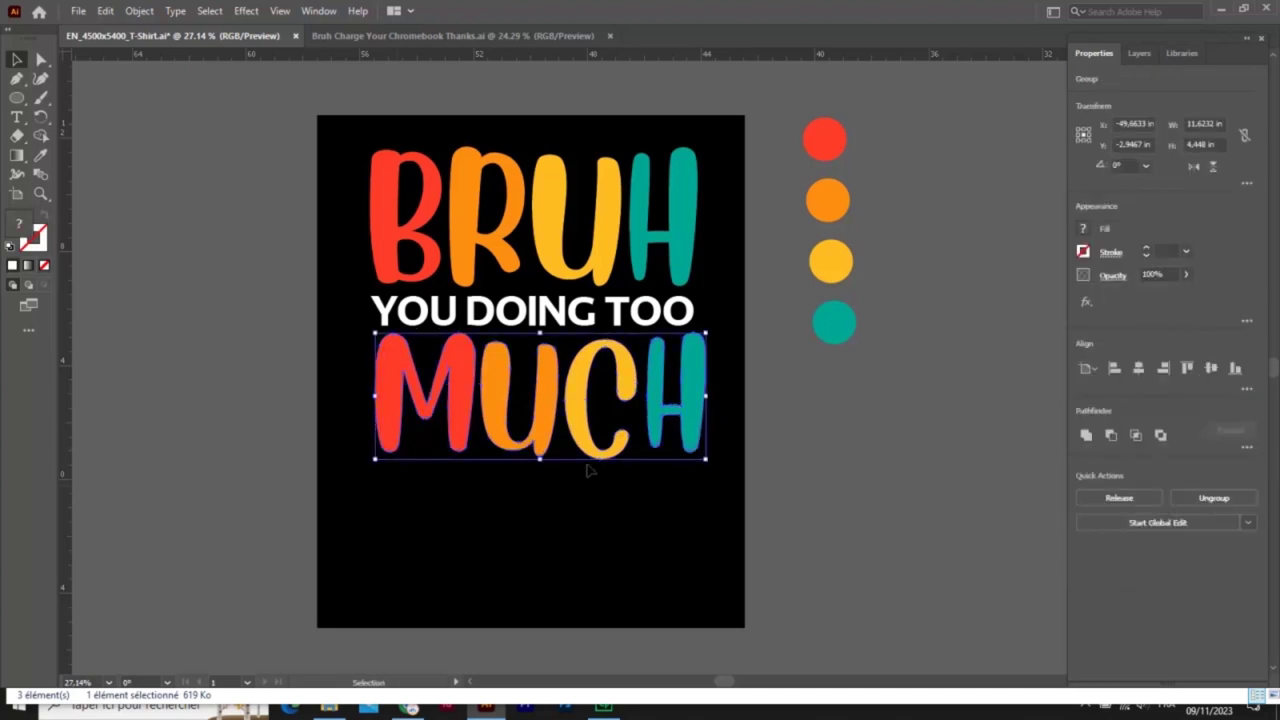
shift+click(460, 255)
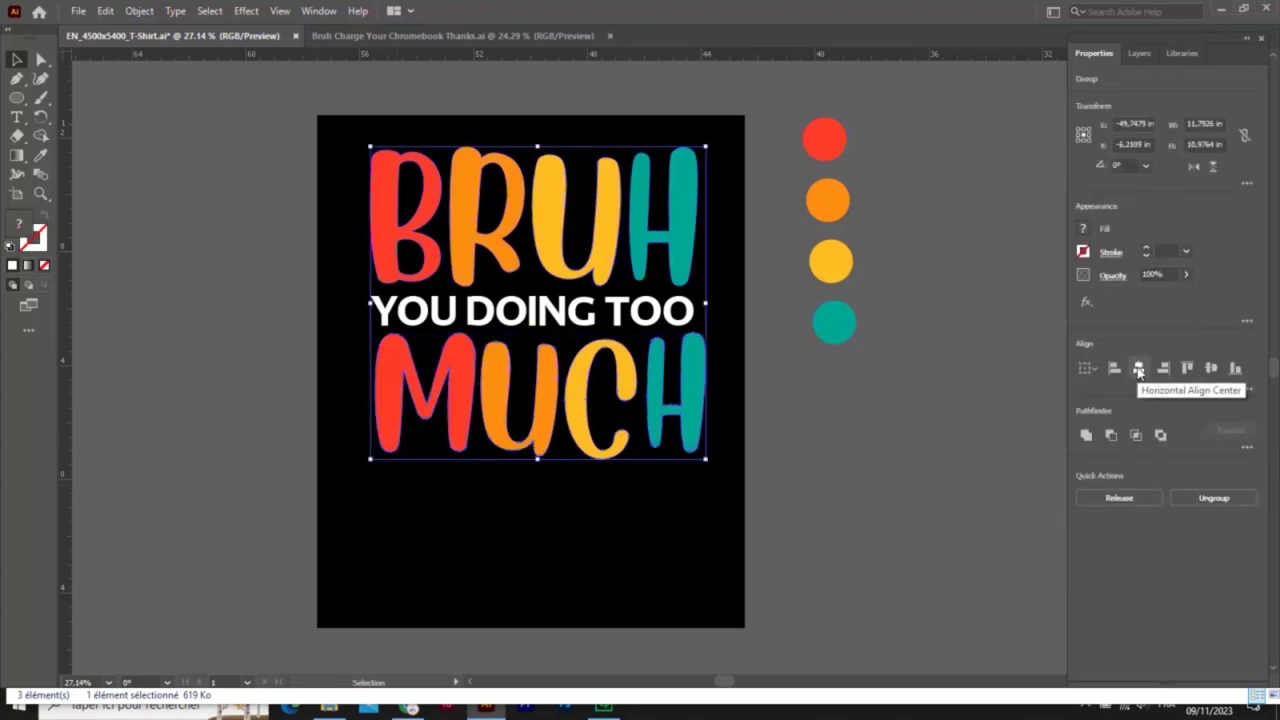
click(1138, 367)
click(740, 402)
Move MUCH down about 0.91 in and BRUH up slightly
drag(598, 456, 597, 482)
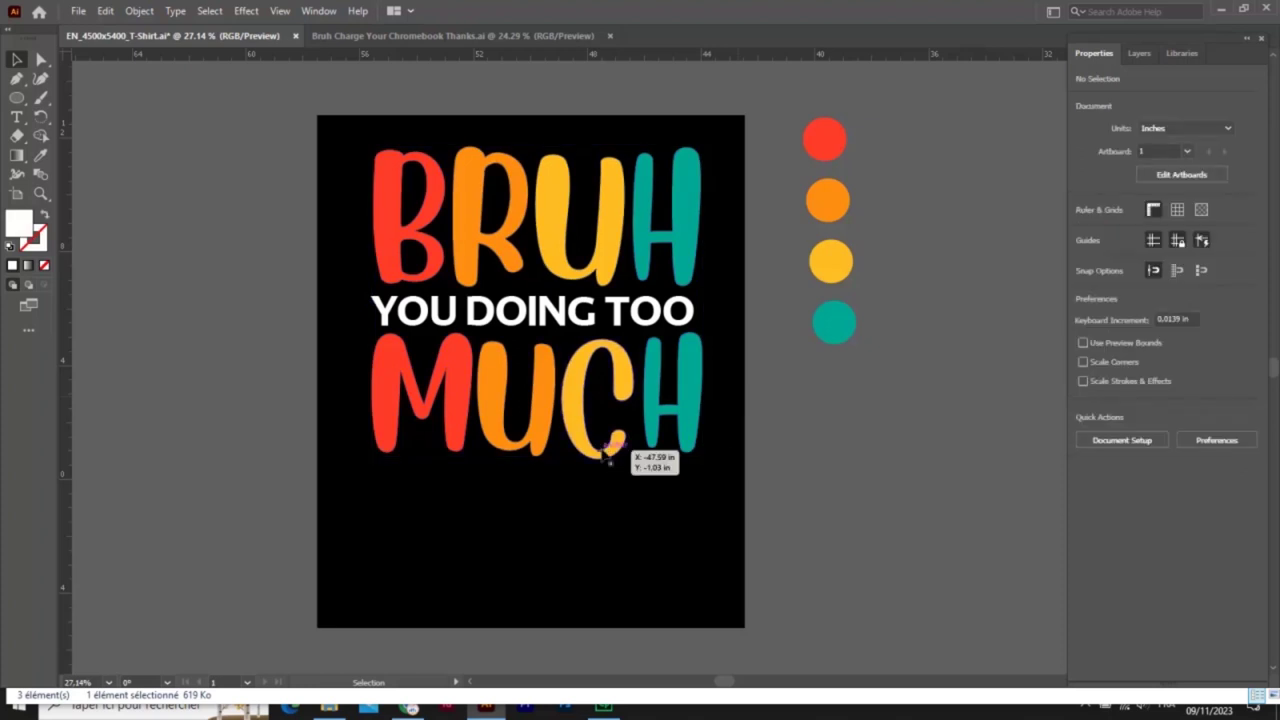
drag(610, 268, 611, 245)
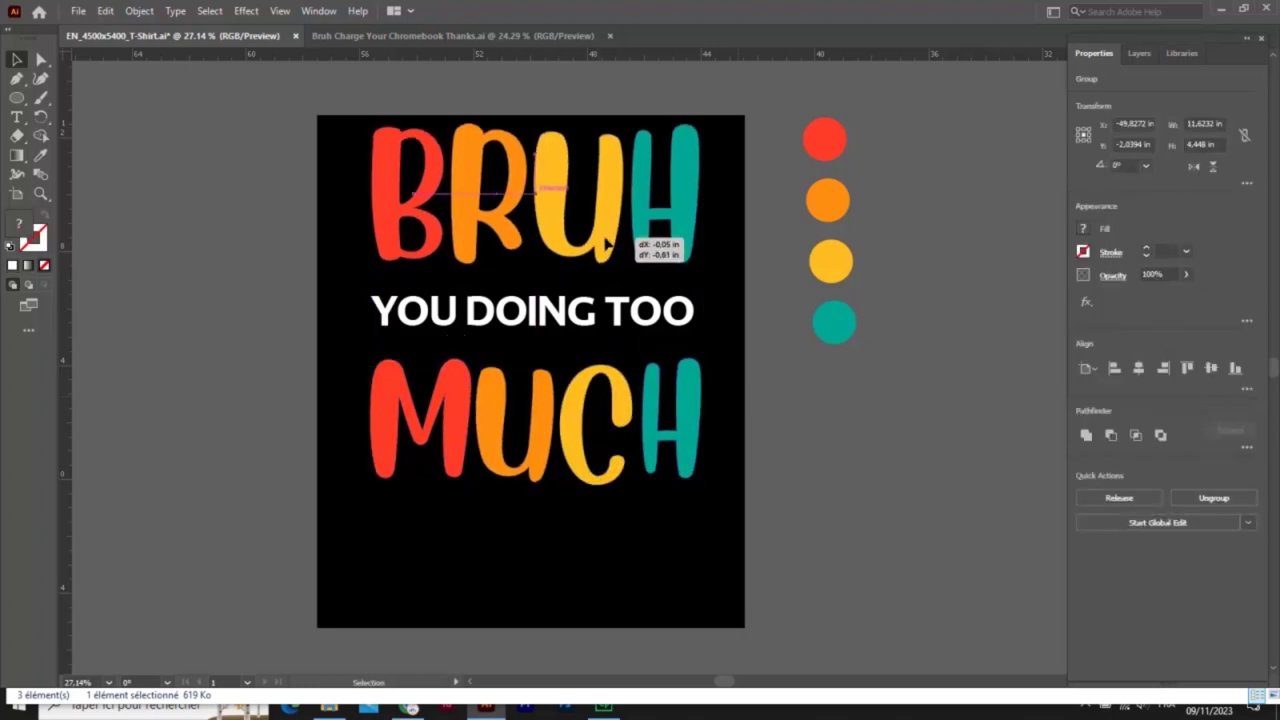
click(605, 320)
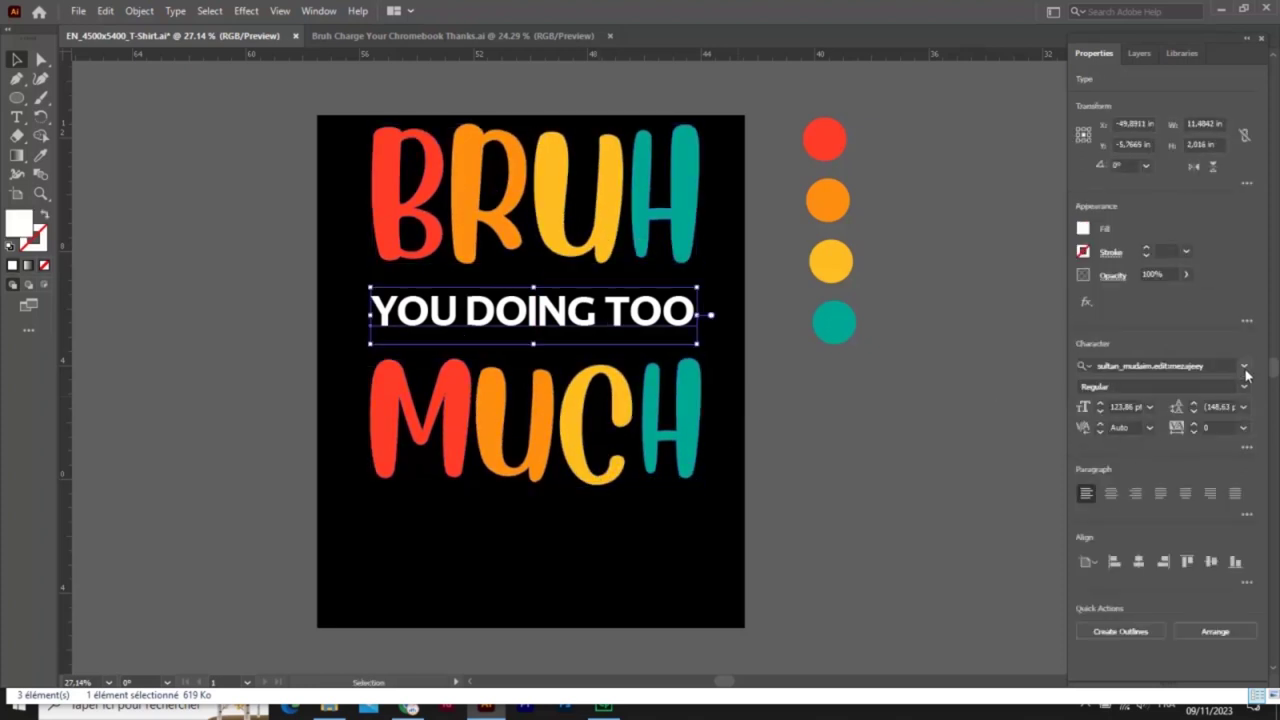
Filter the font list to Handwritten fonts, starting with Animated on the YOU DOING TOO line
click(1245, 368)
click(929, 418)
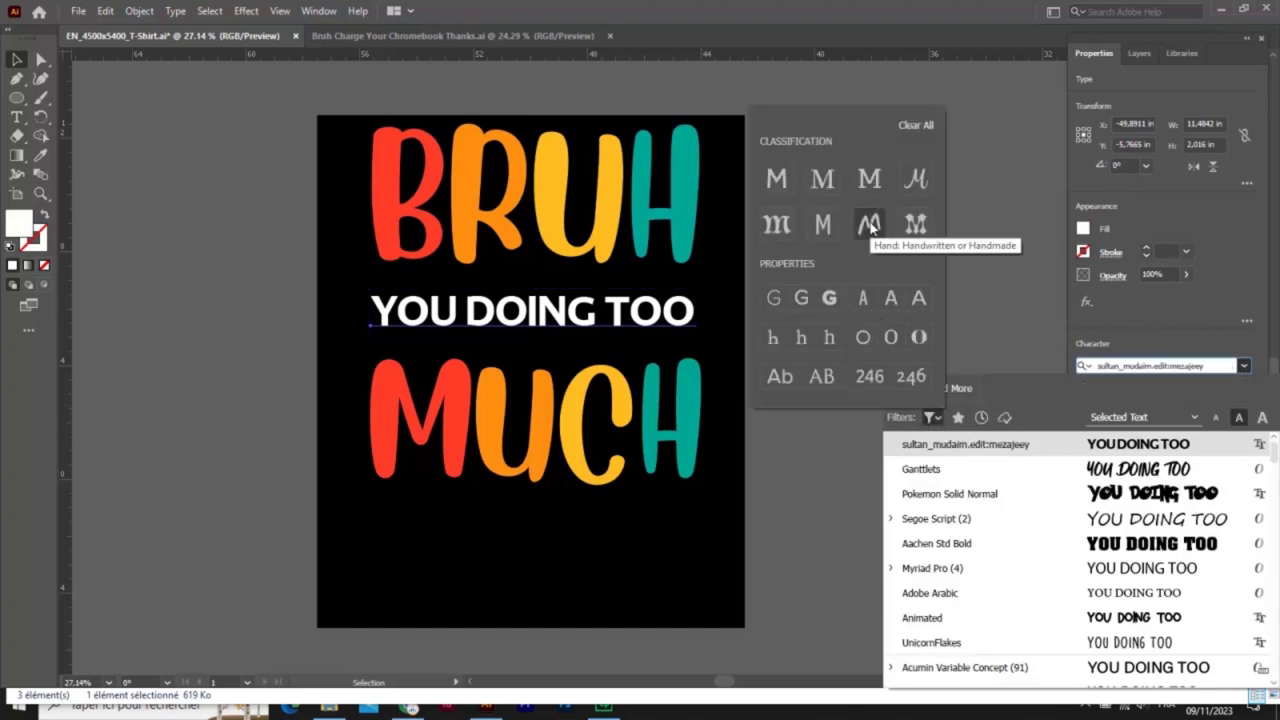
click(869, 224)
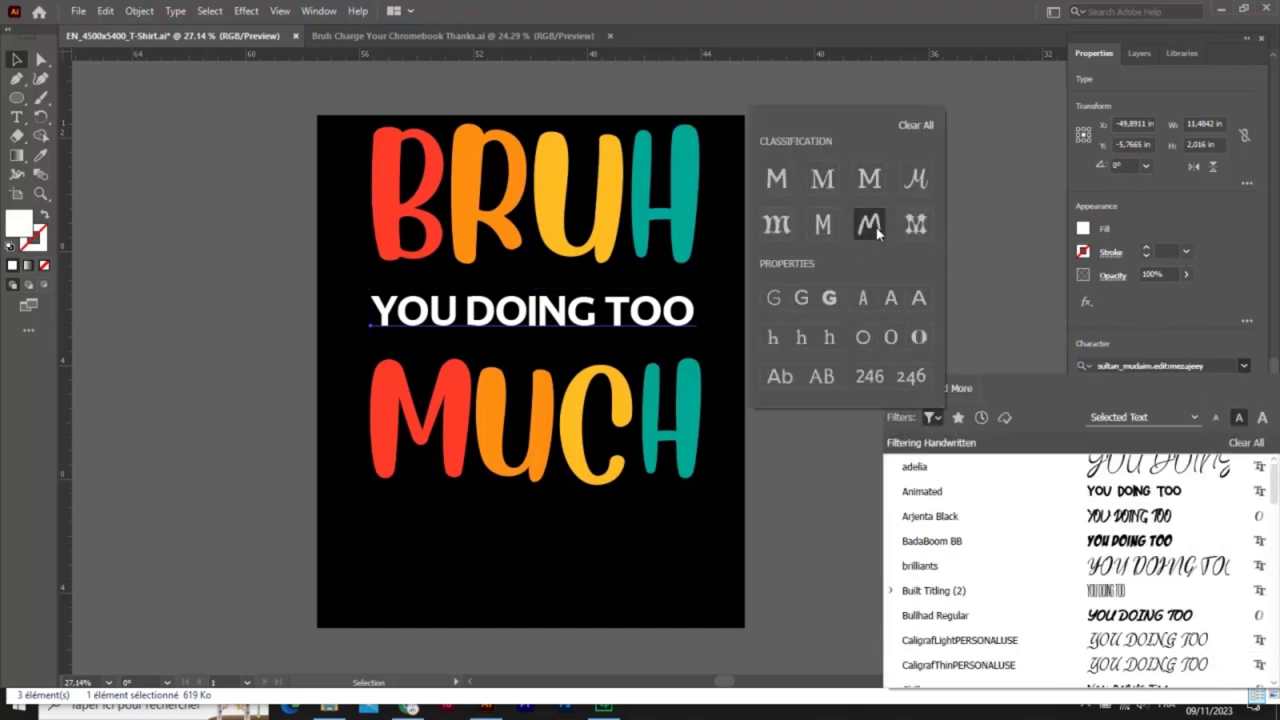
click(1127, 497)
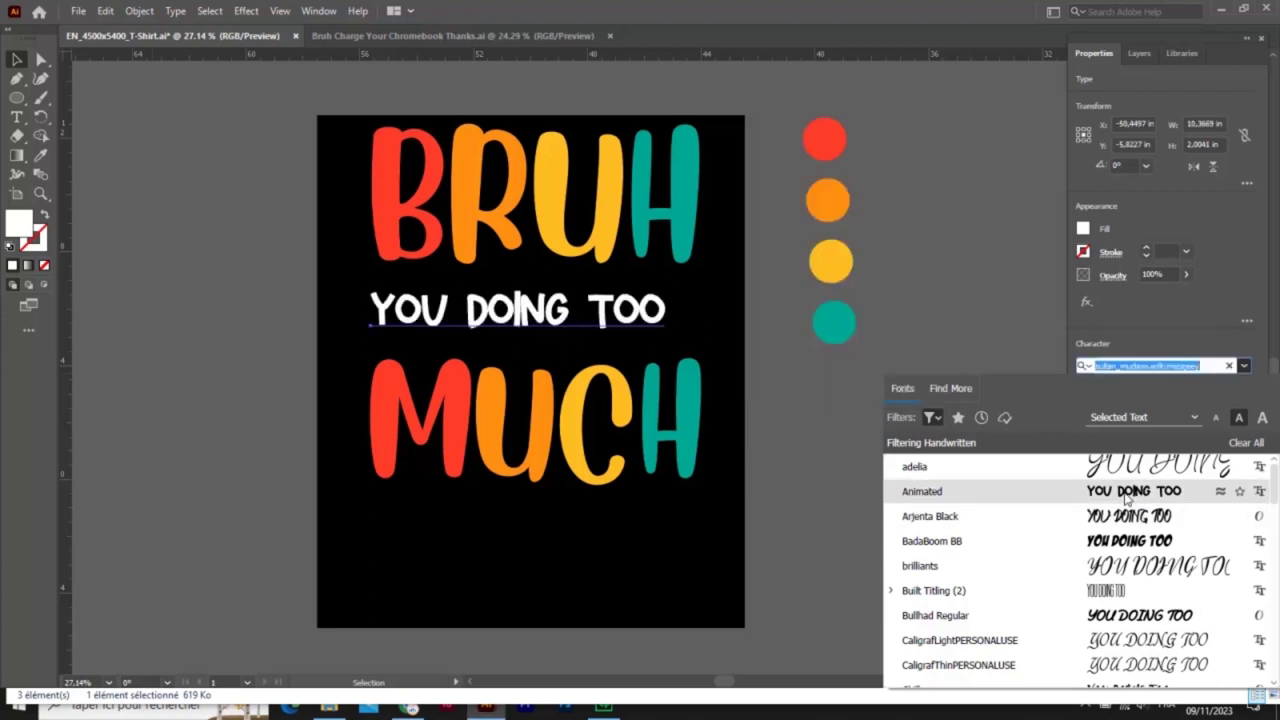
Preview handwritten fonts from Edo SZ and Evil Dead through Jive, Pokemon and Selly Calligraphy on the tagline
key(Up)
key(Down)
key(Down)
key(Down)
key(Down)
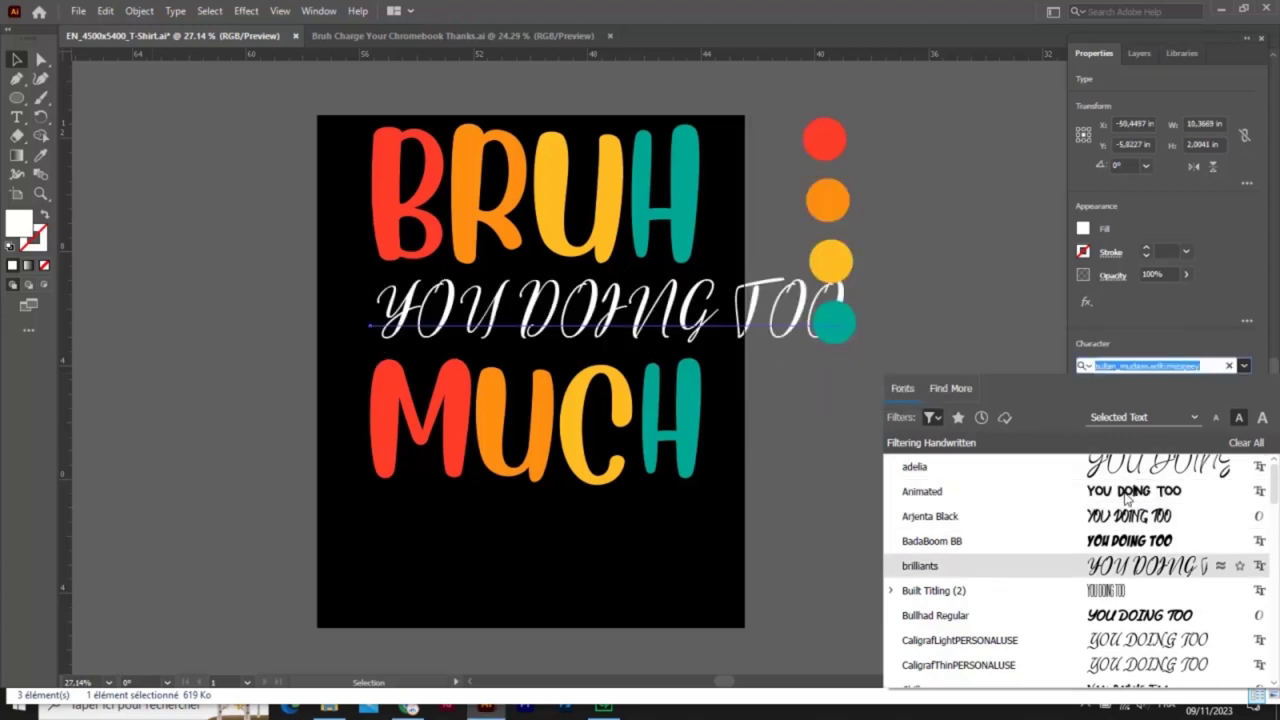
key(Down)
key(Down)
key(Down)
key(Down)
key(Down)
key(Down)
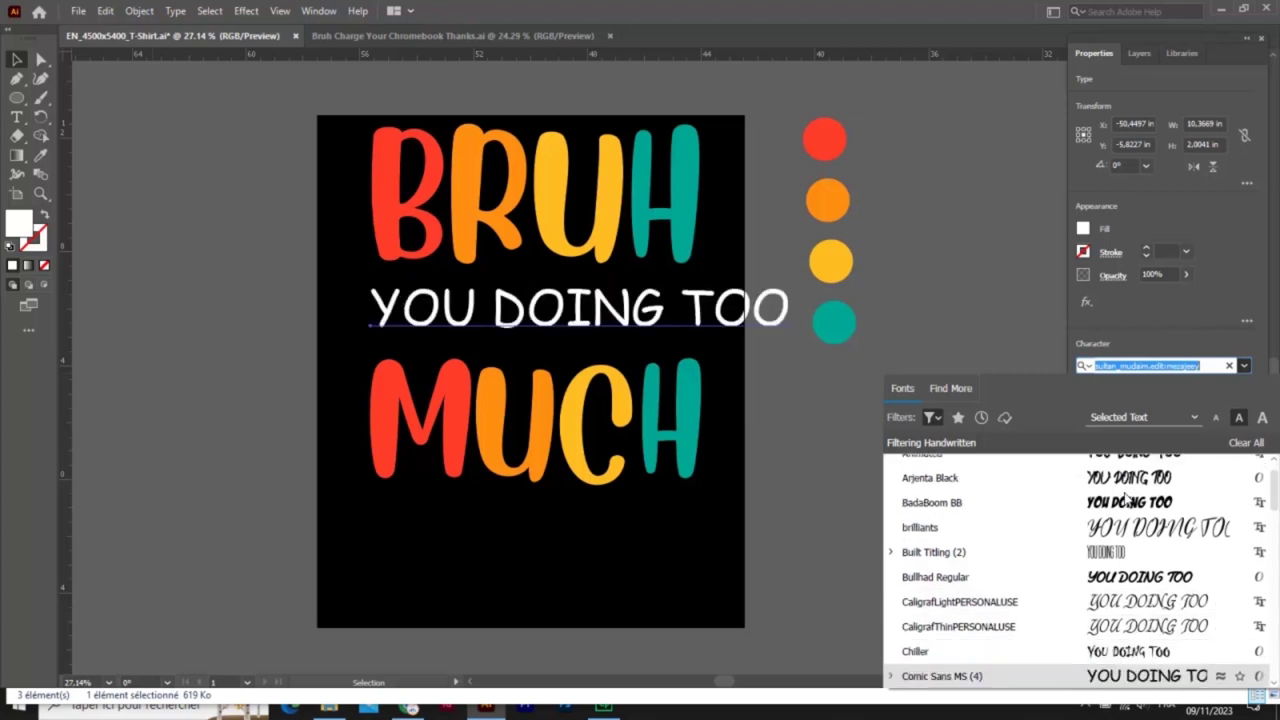
key(Down)
key(Down)
key(Down)
key(Up)
key(Down)
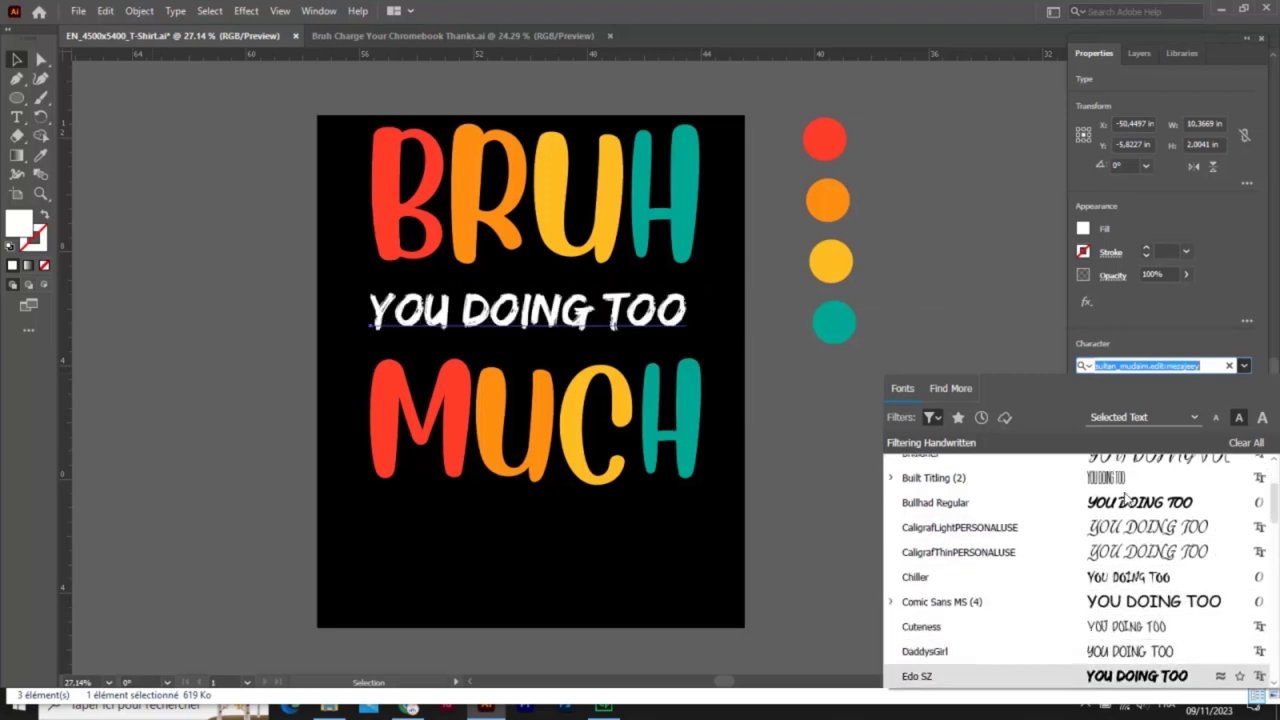
key(Down)
key(Down)
key(Down)
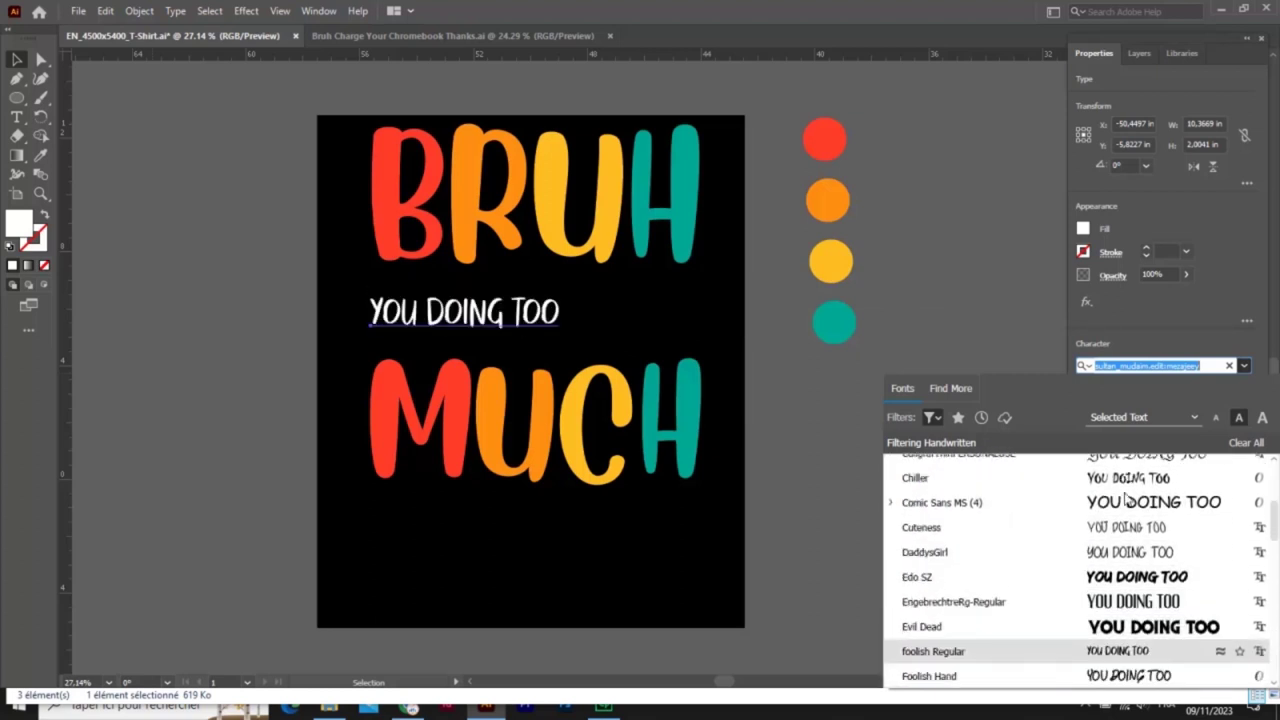
key(Down)
key(Down)
key(Down)
key(Down)
key(Up)
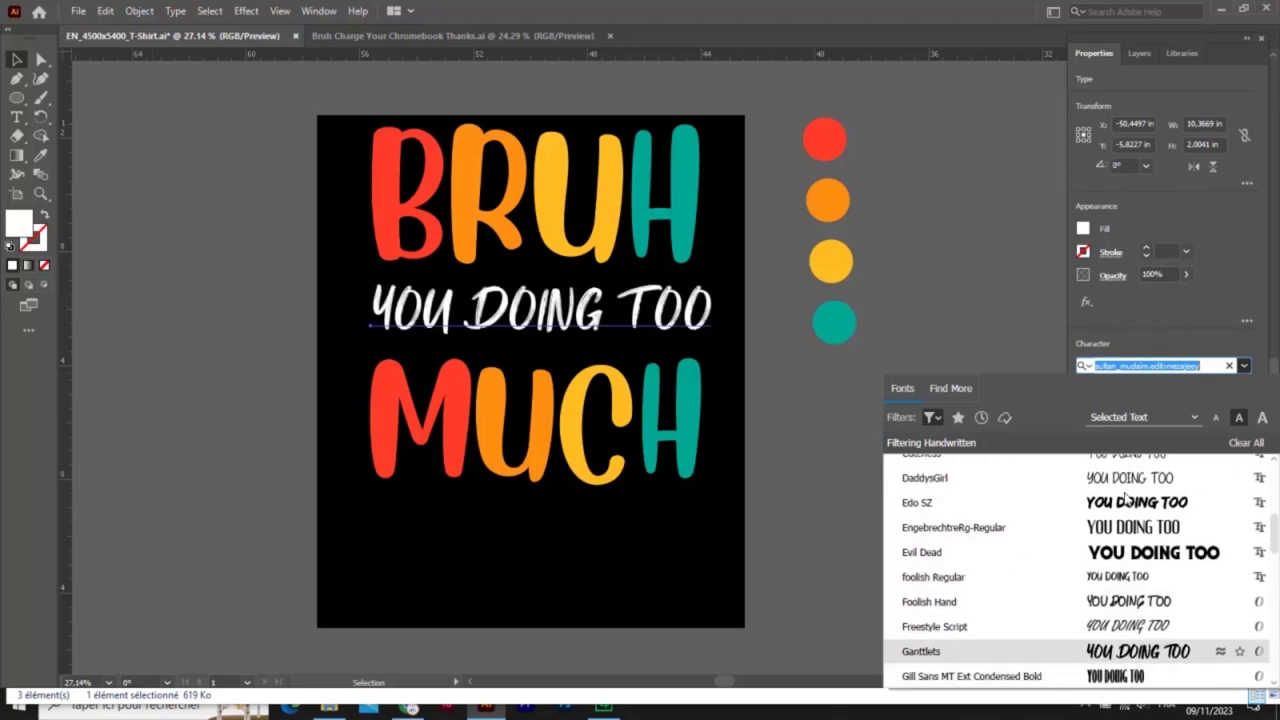
key(Down)
key(Down)
key(Down)
key(Down)
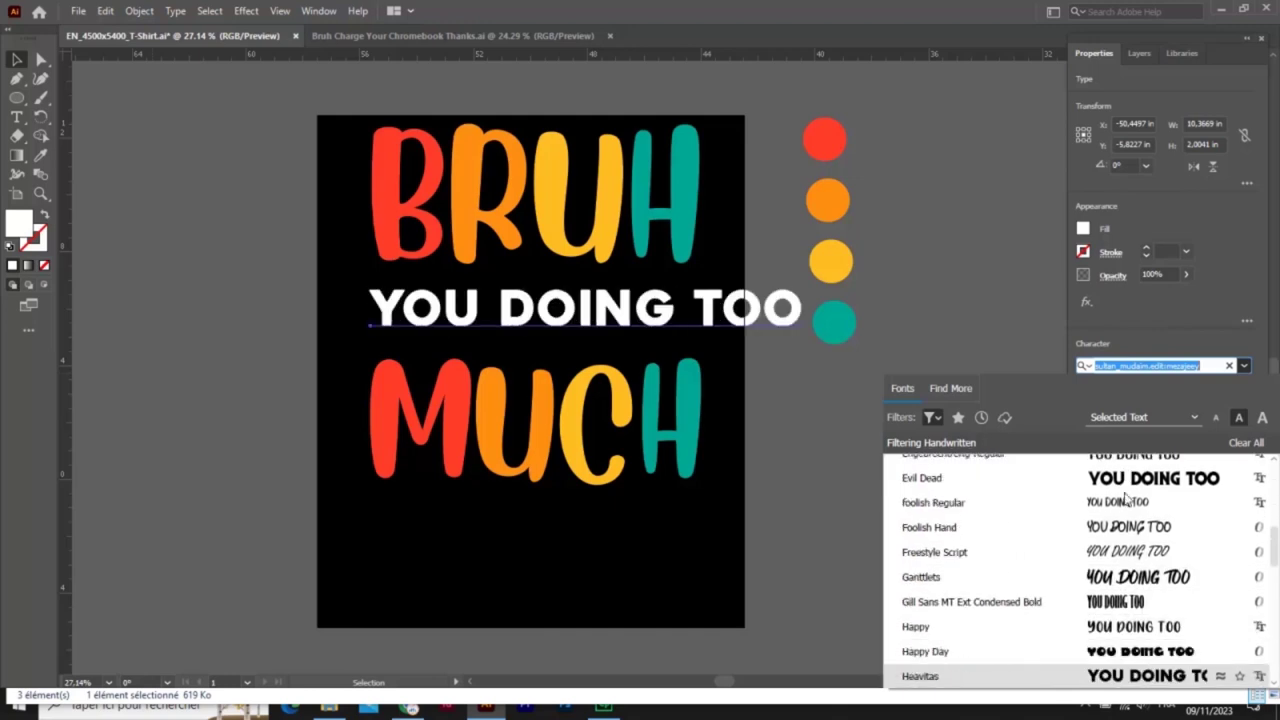
key(Up)
key(Down)
key(Down)
key(Down)
key(Down)
key(Down)
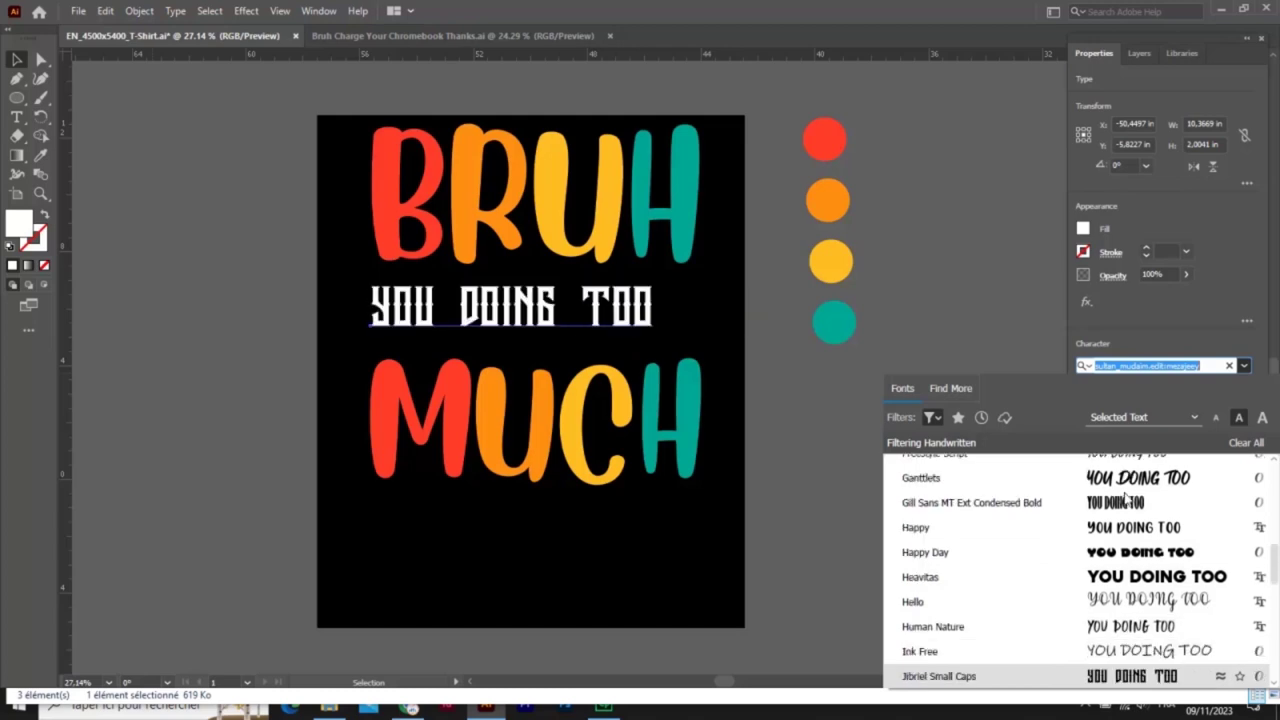
key(Down)
key(Down)
key(Down)
key(Down)
key(Down)
key(Down)
key(Down)
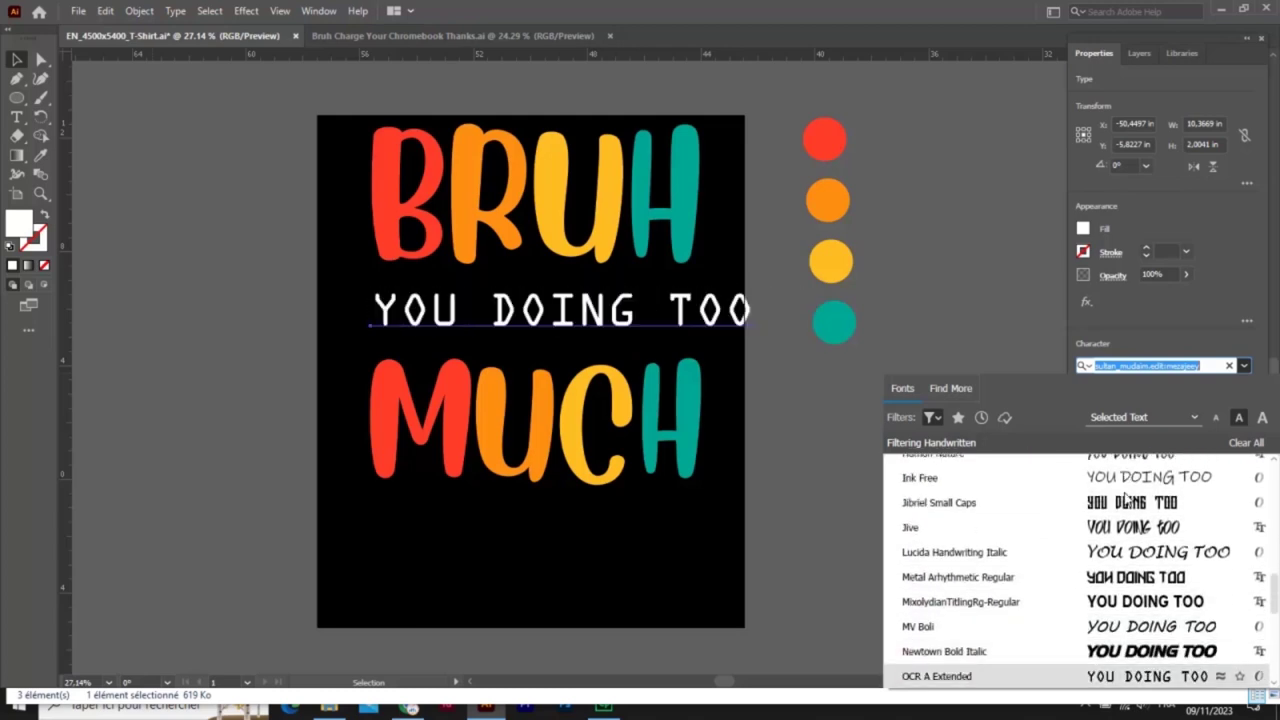
key(Down)
key(Down)
key(Down)
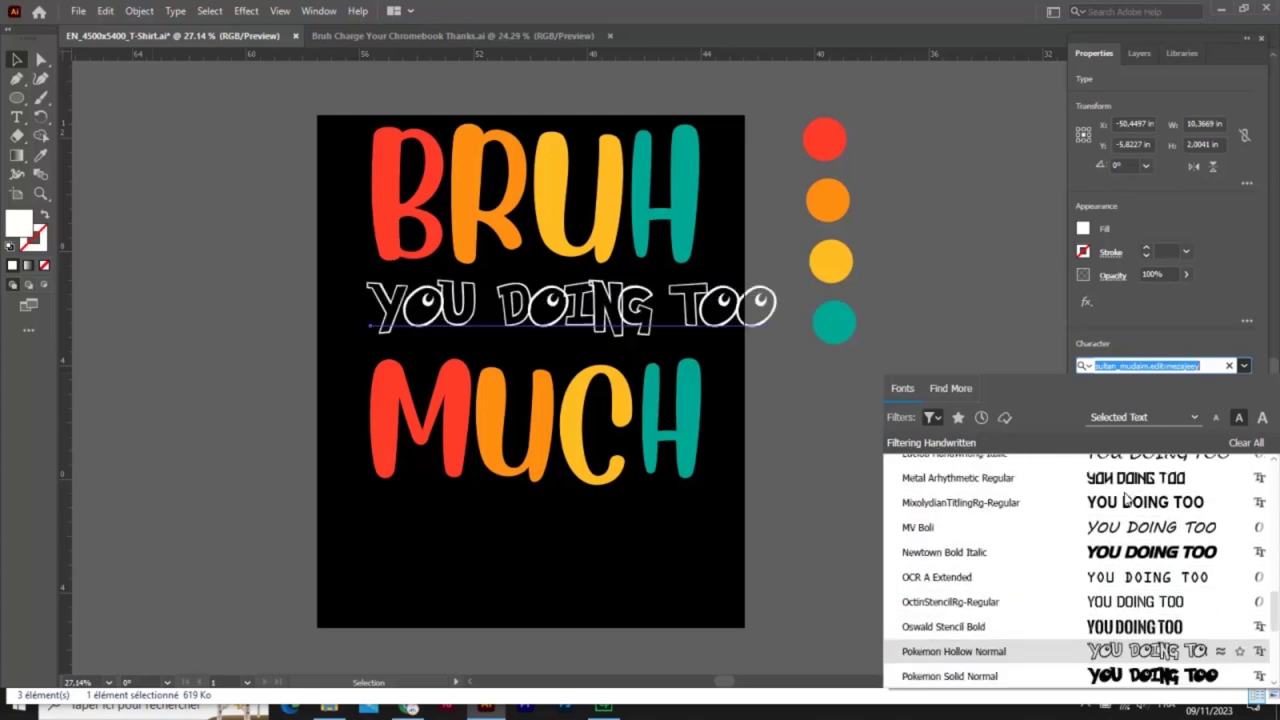
key(Down)
key(Down)
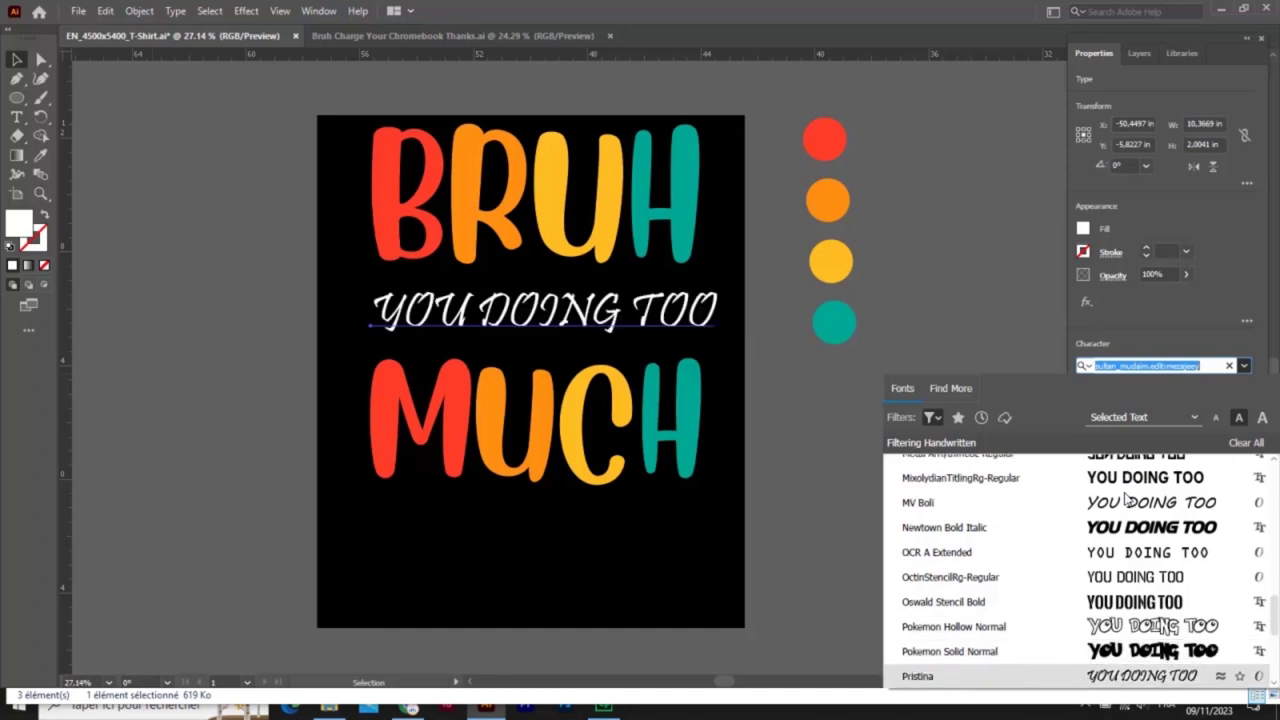
key(Down)
key(Down)
key(Down)
key(Down)
key(Down)
key(Down)
key(Down)
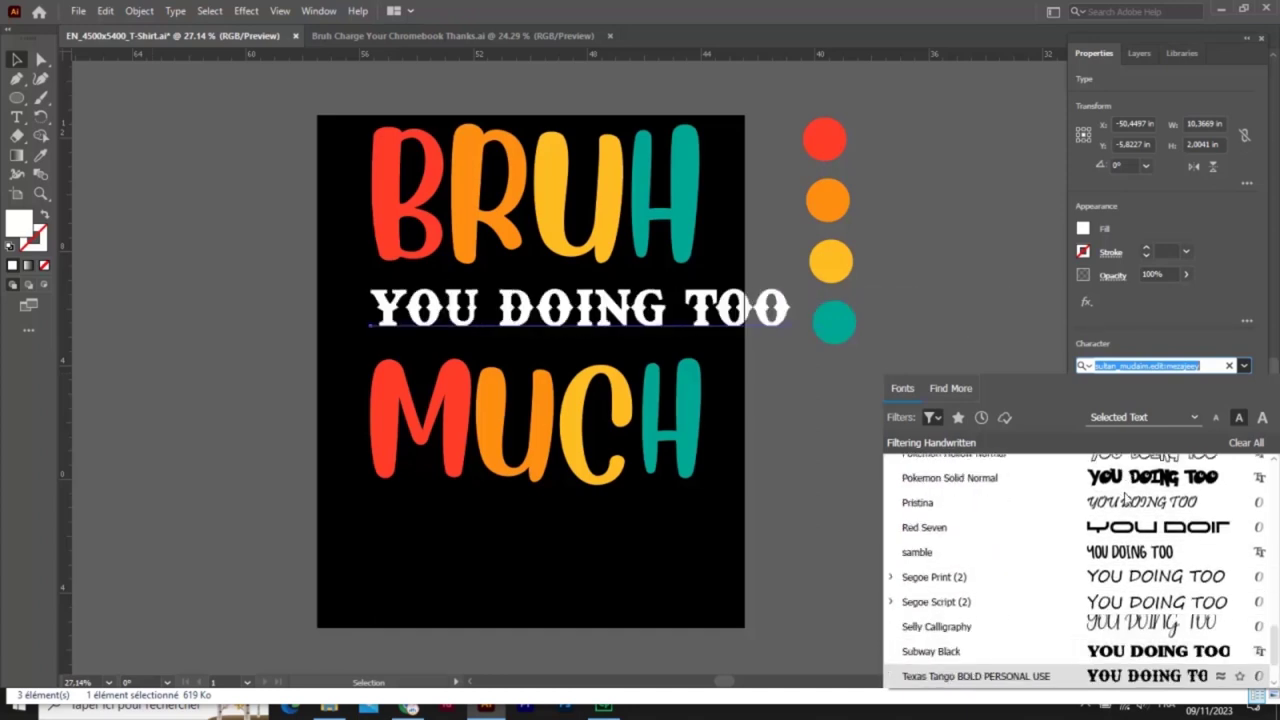
key(Down)
key(Down)
key(Down)
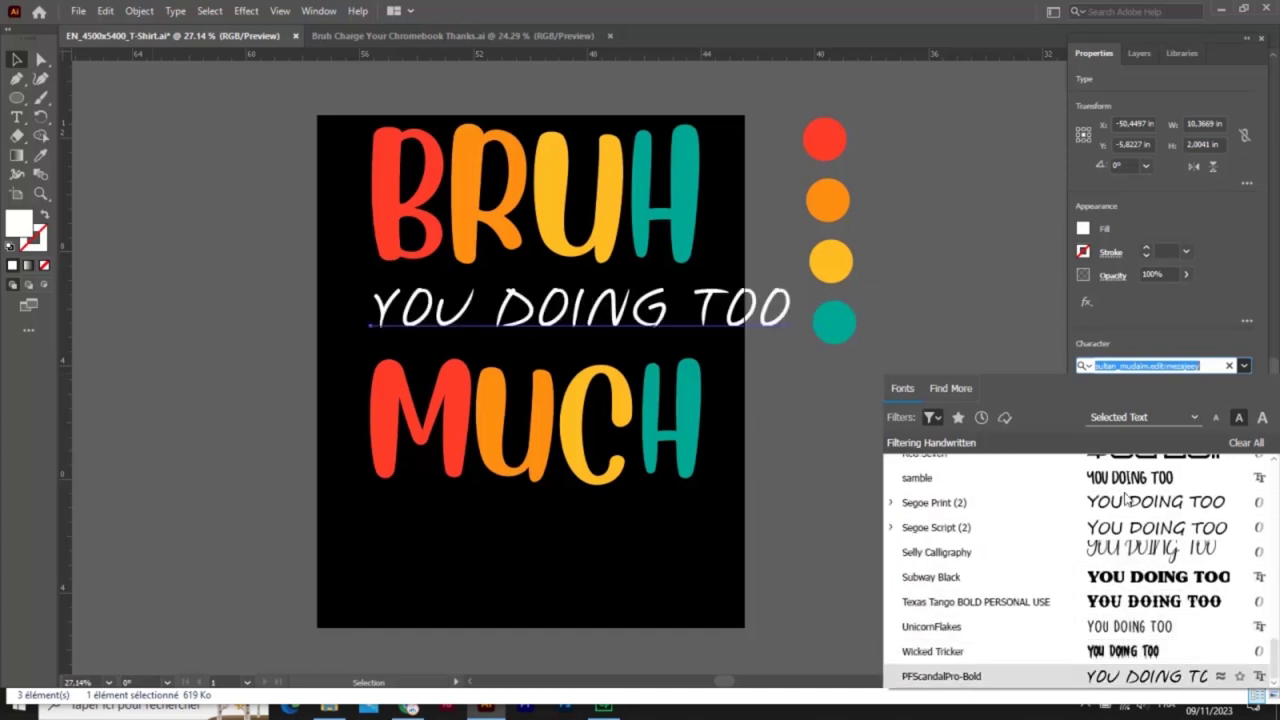
Filter the font list to Script typefaces and scroll to the top of the list
click(934, 417)
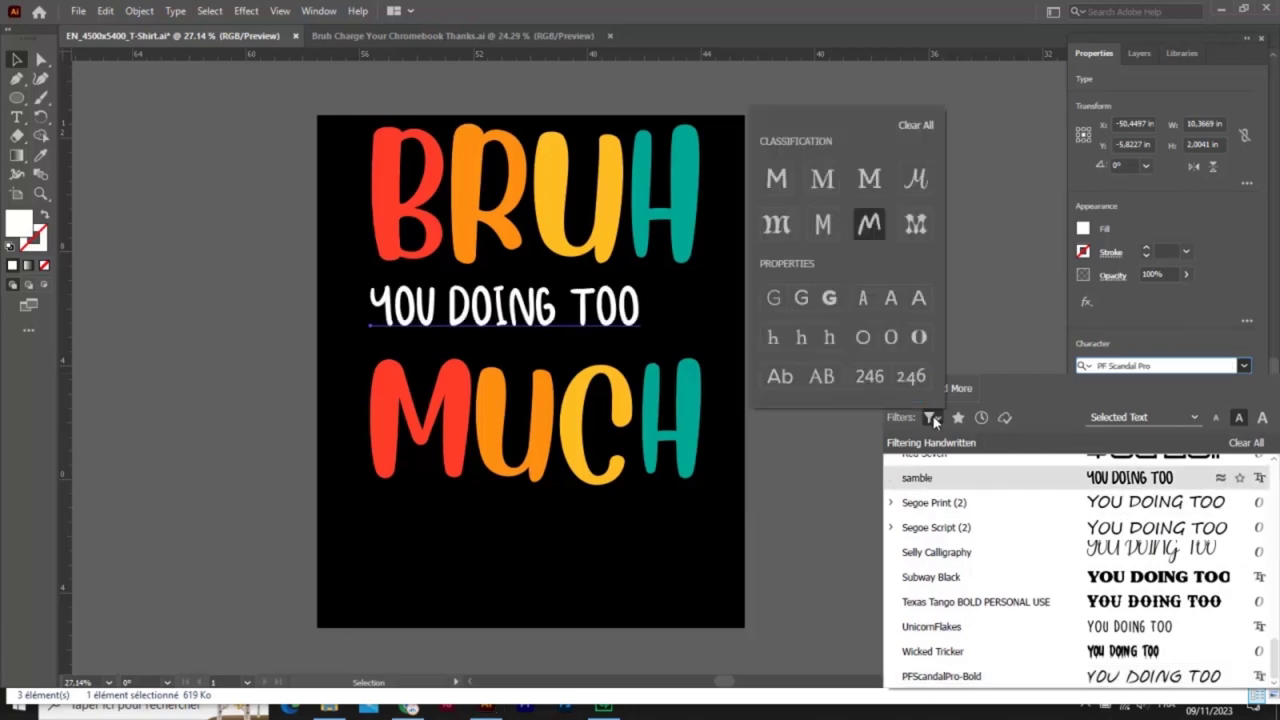
click(915, 178)
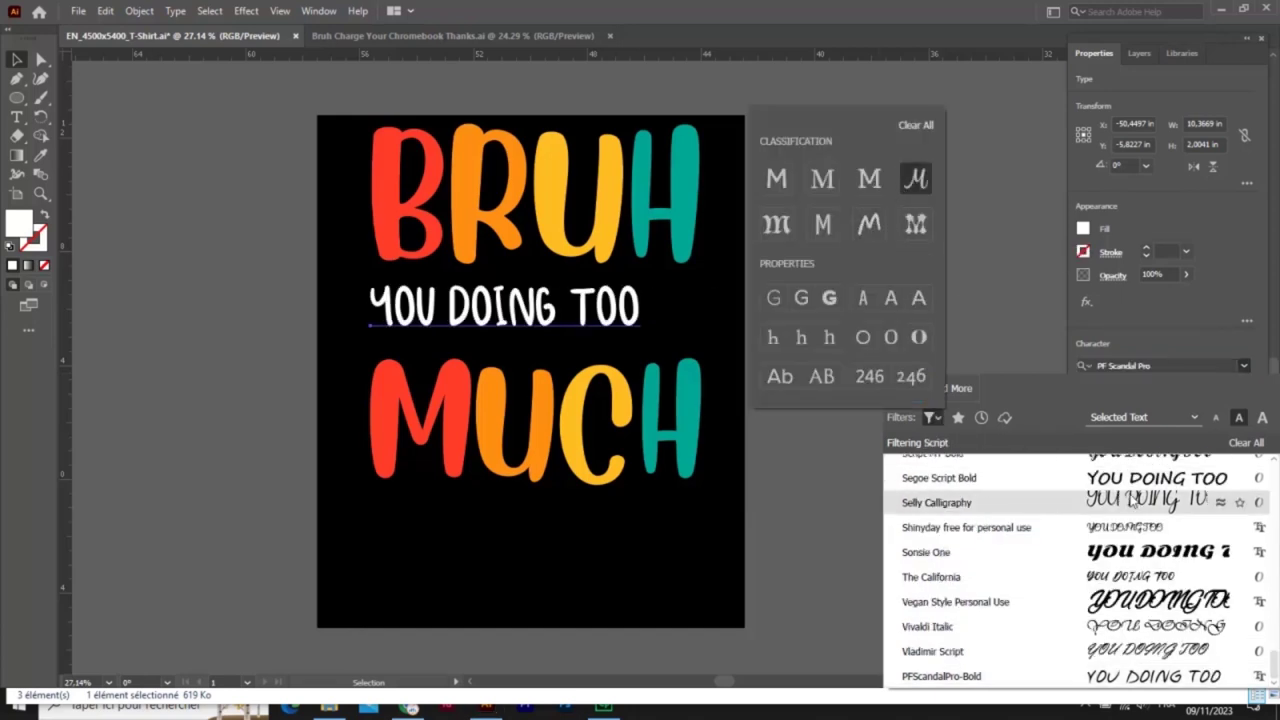
scroll(1133, 502, up, 2)
scroll(1133, 502, up, 2)
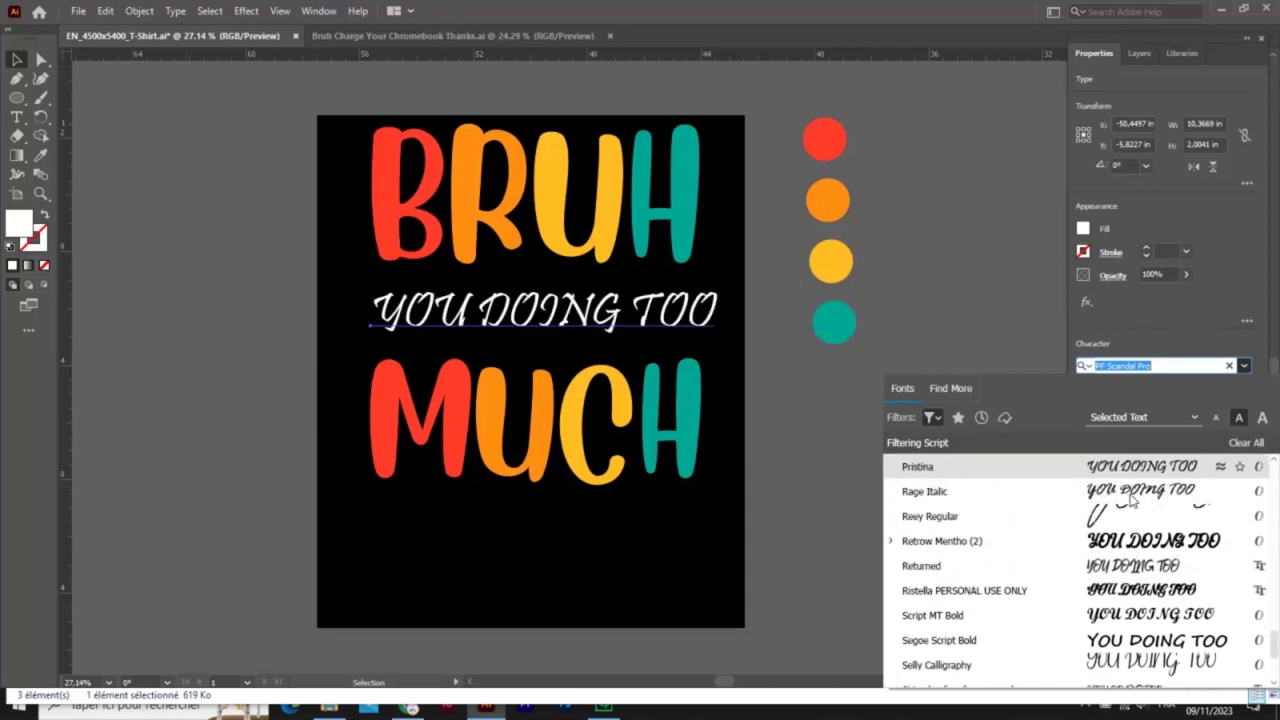
scroll(1133, 502, up, 5)
scroll(1133, 502, up, 5)
scroll(1133, 502, up, 5)
scroll(1133, 502, up, 3)
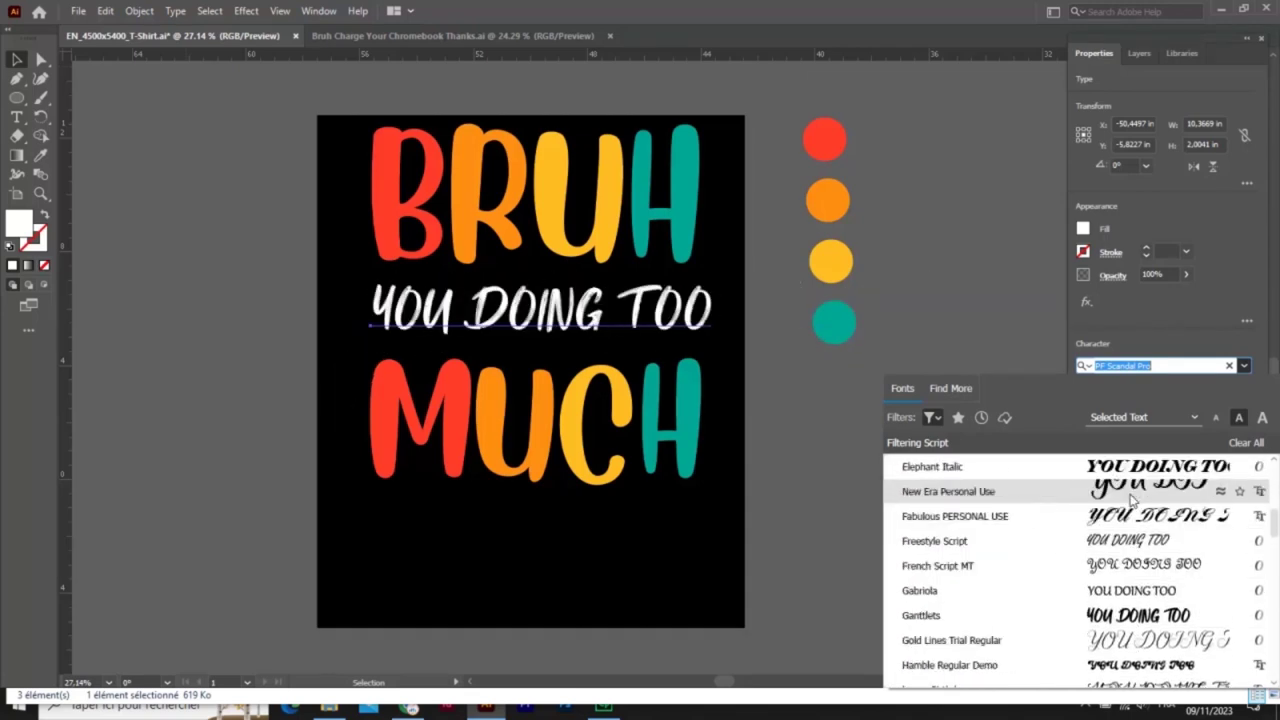
scroll(1133, 492, up, 3)
scroll(1133, 492, up, 4)
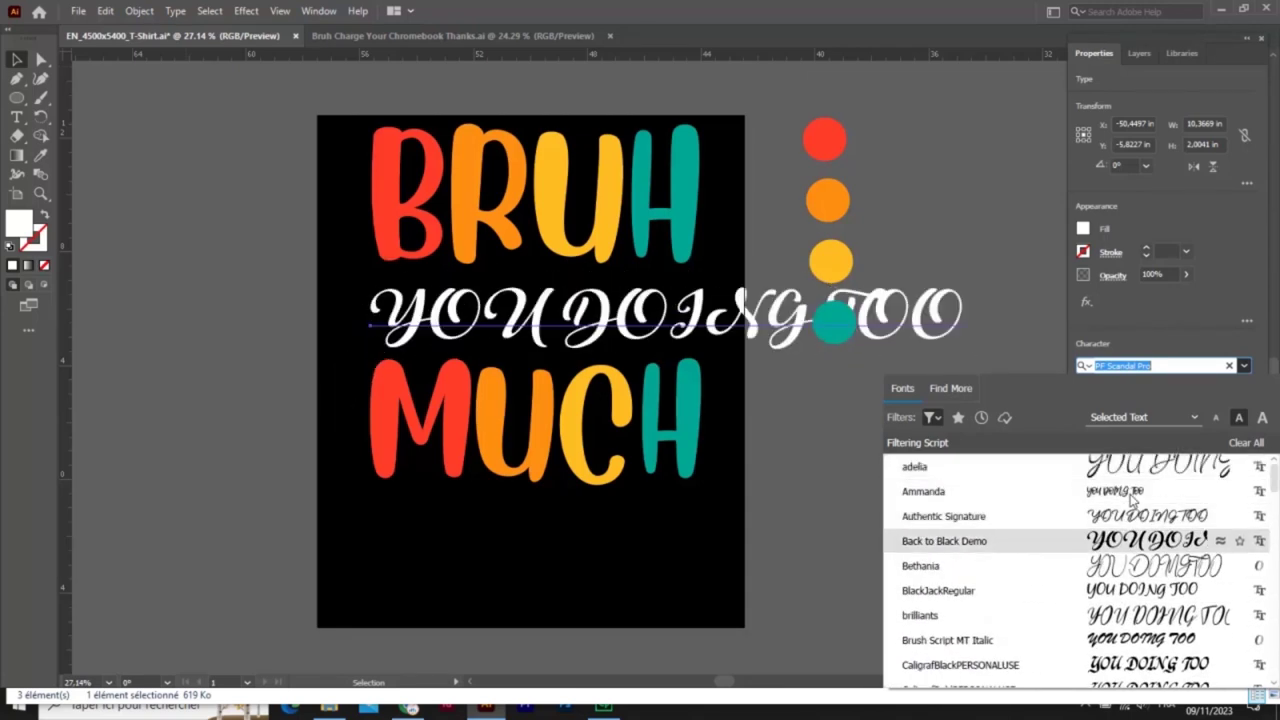
Scroll down through the script fonts, previewing them on the YOU DOING TOO line
scroll(1133, 660, down, 2)
scroll(1133, 670, down, 3)
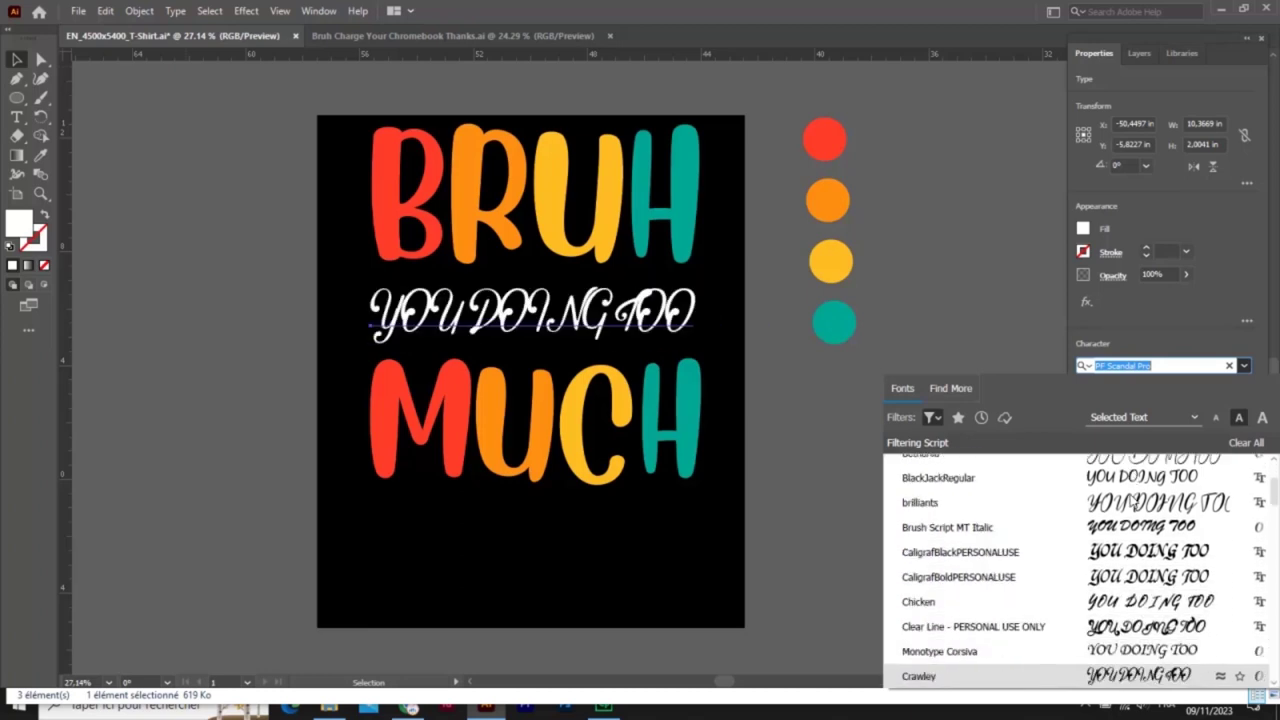
scroll(1133, 676, down, 2)
scroll(1133, 676, down, 1)
scroll(1133, 676, down, 1)
scroll(1133, 676, down, 1)
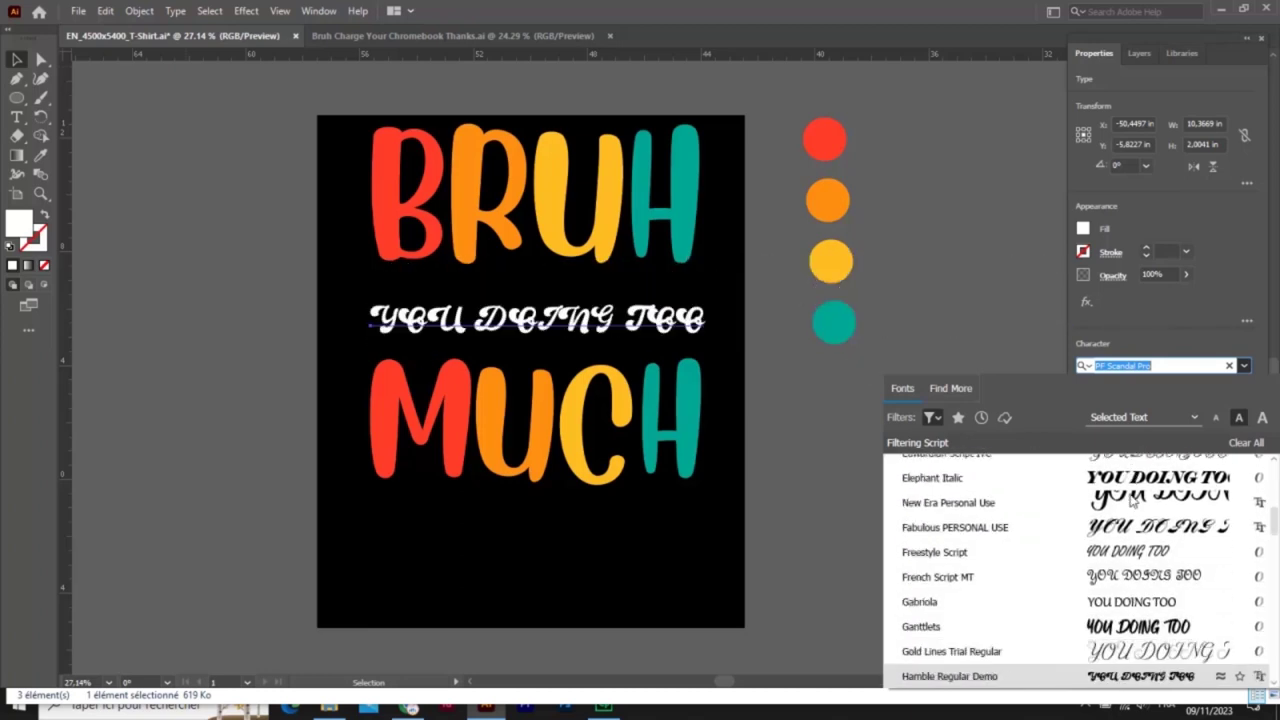
scroll(1133, 676, down, 4)
scroll(1133, 676, down, 3)
scroll(1133, 676, down, 2)
scroll(1133, 676, down, 3)
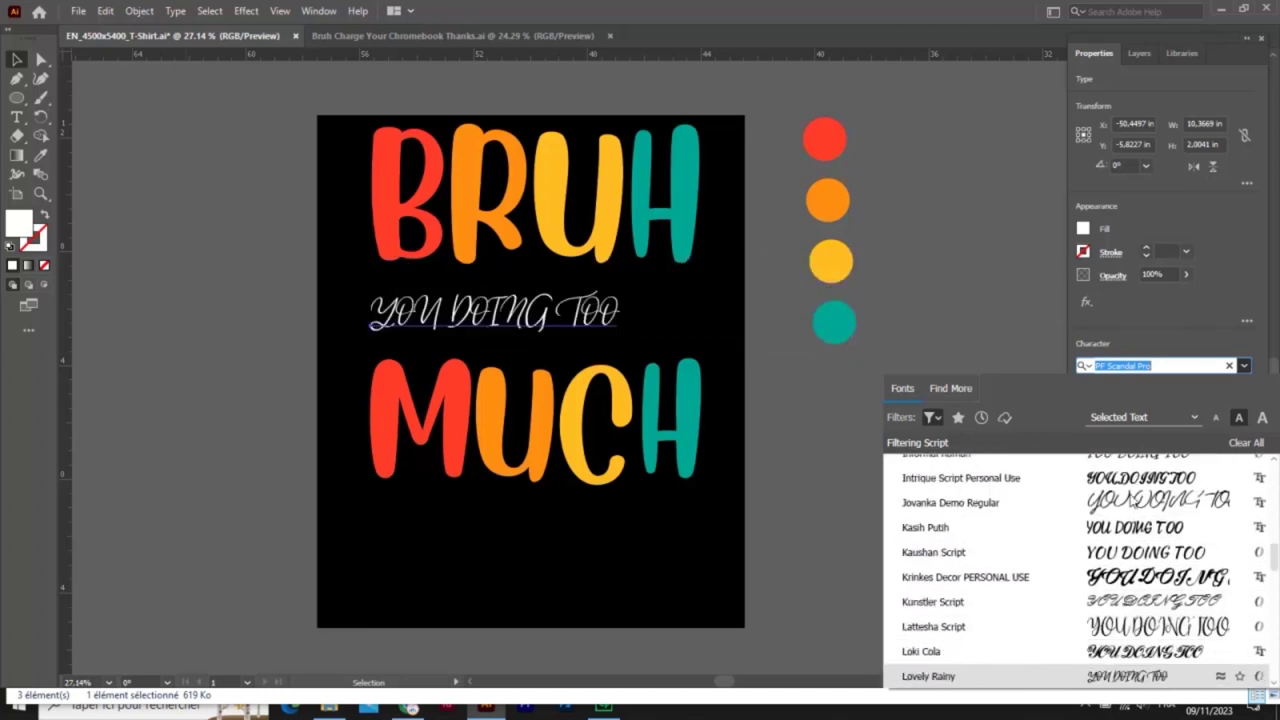
scroll(1133, 676, down, 4)
scroll(1133, 676, down, 2)
scroll(1133, 676, down, 1)
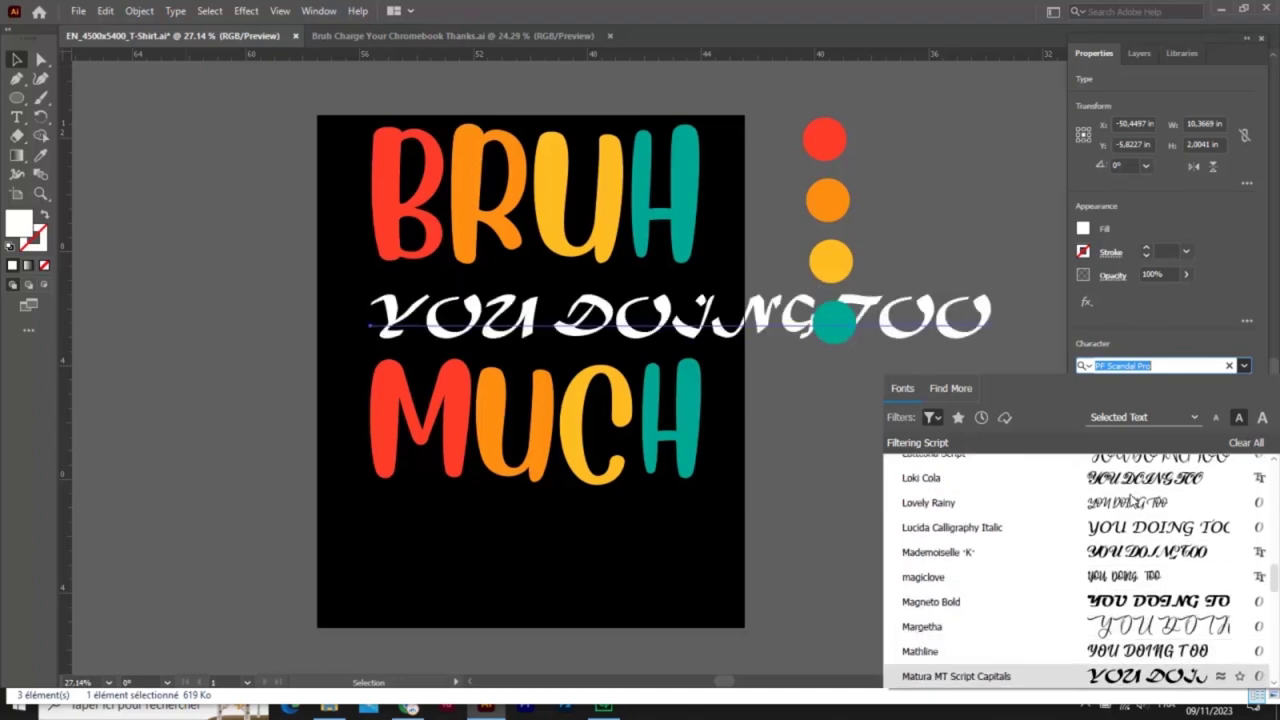
scroll(1133, 665, down, 2)
scroll(1133, 665, down, 1)
scroll(1133, 665, down, 3)
scroll(1133, 665, down, 2)
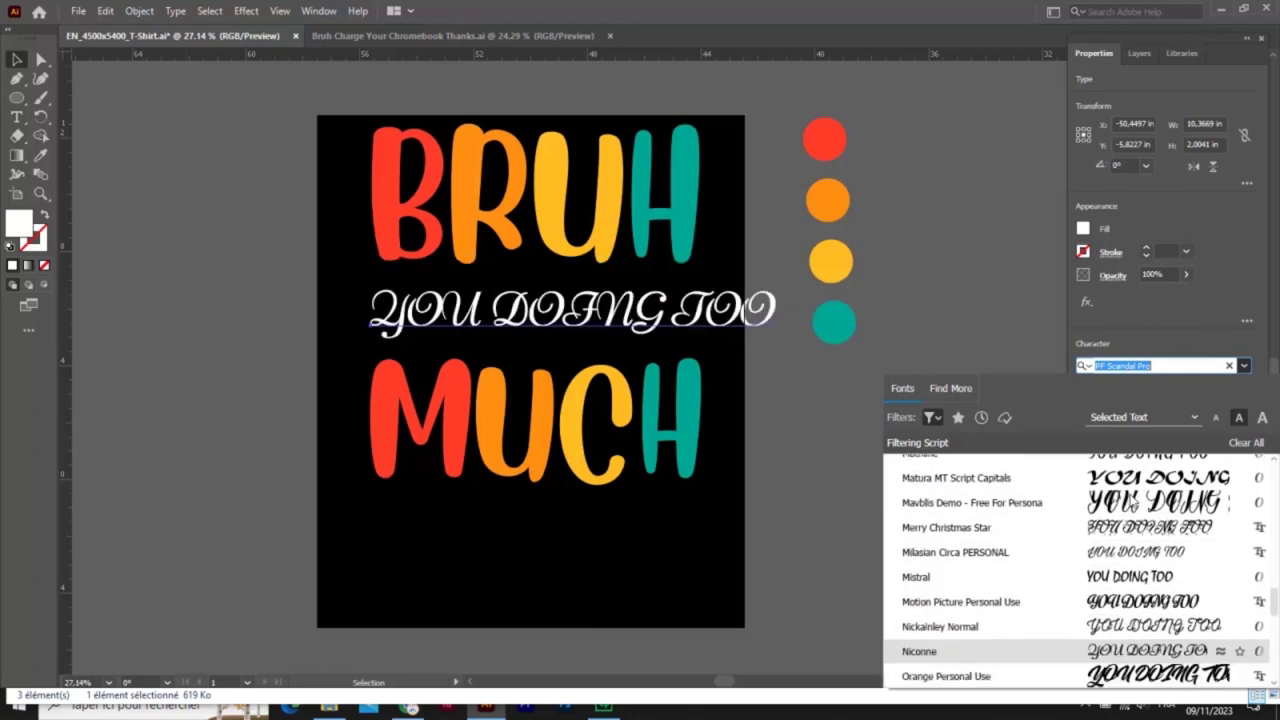
scroll(1133, 665, down, 1)
scroll(1133, 665, down, 2)
scroll(1133, 665, down, 3)
scroll(1133, 665, down, 2)
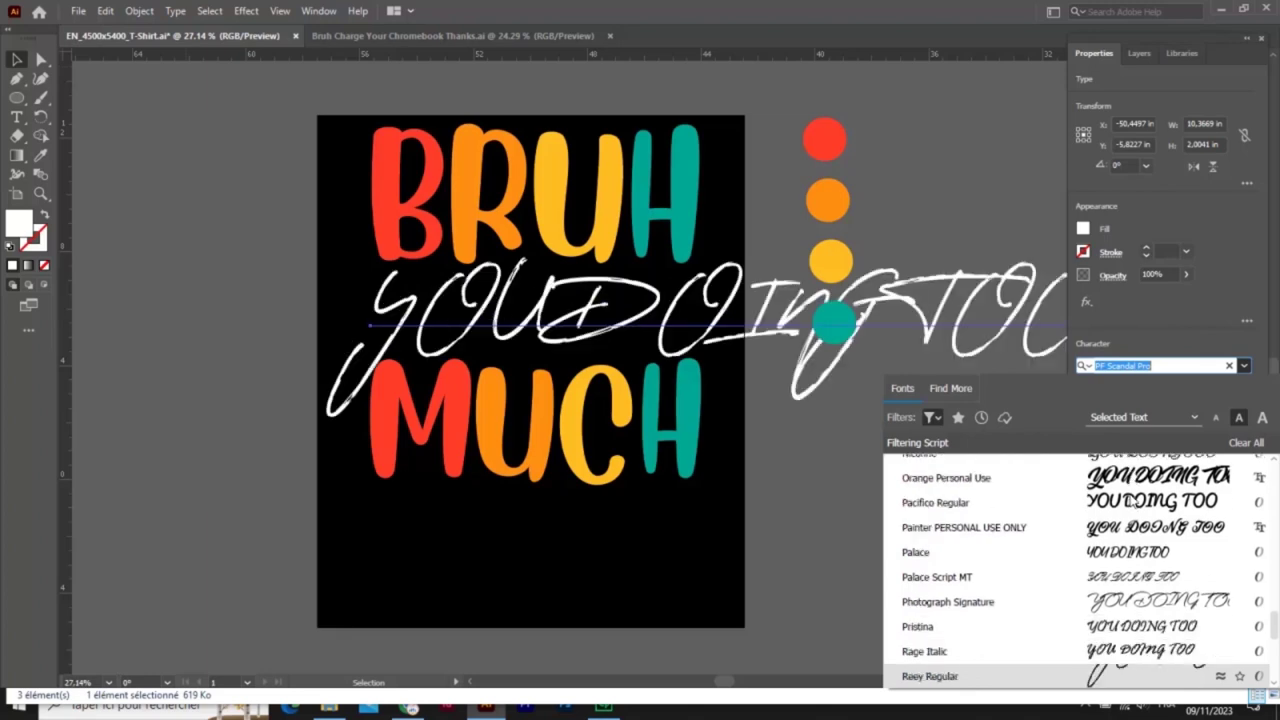
scroll(1133, 676, down, 1)
scroll(1133, 676, down, 2)
scroll(1133, 676, down, 2)
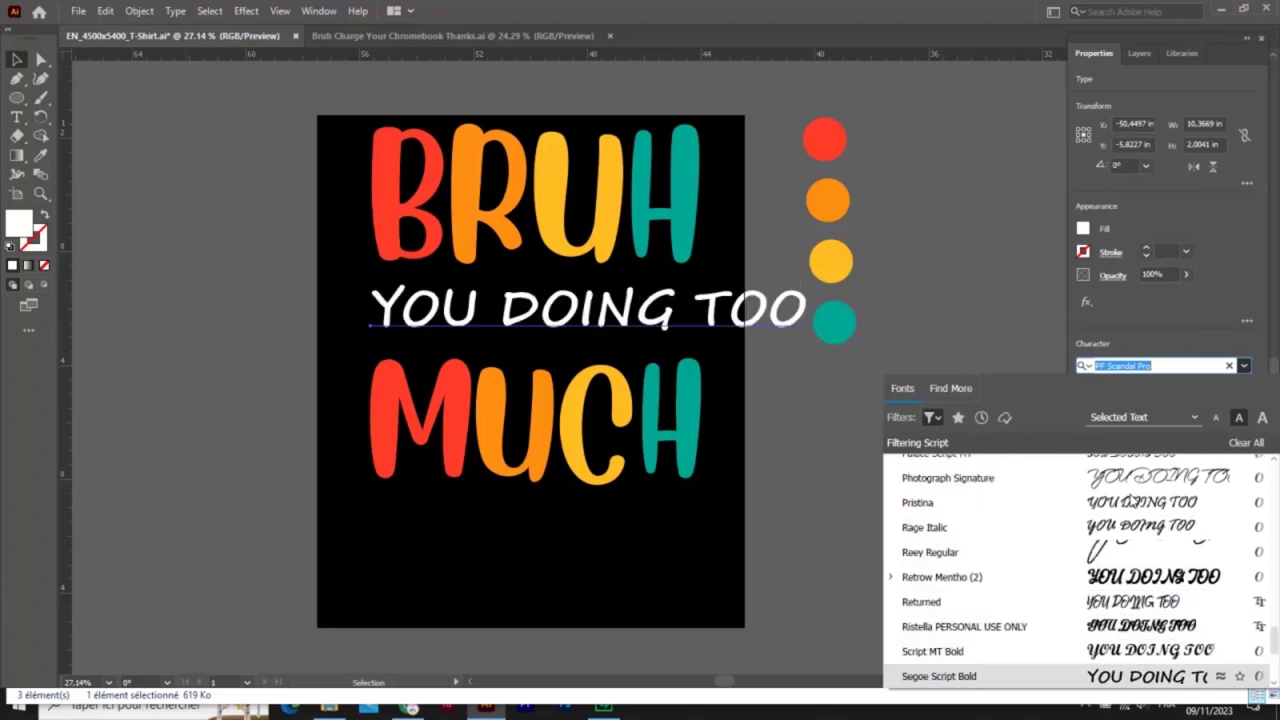
scroll(1133, 676, down, 1)
scroll(1133, 676, down, 1)
scroll(1133, 676, down, 1)
scroll(1133, 676, down, 2)
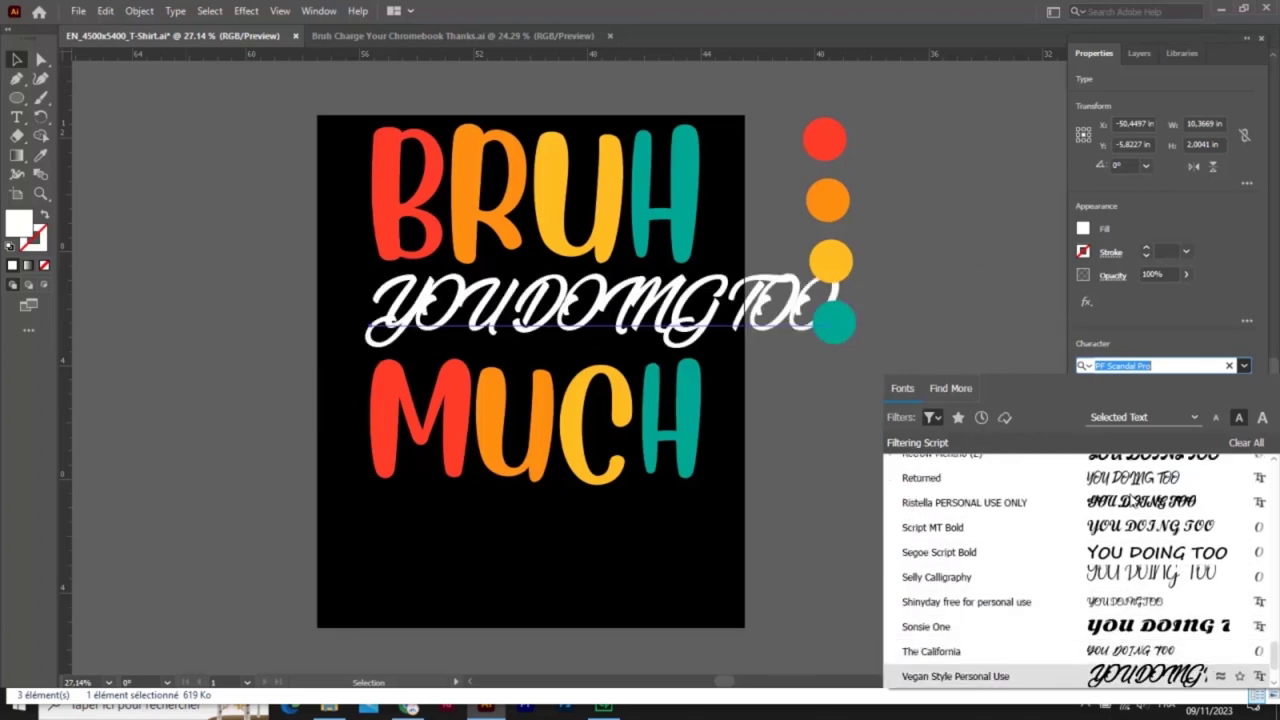
scroll(1133, 676, down, 2)
scroll(1133, 676, down, 1)
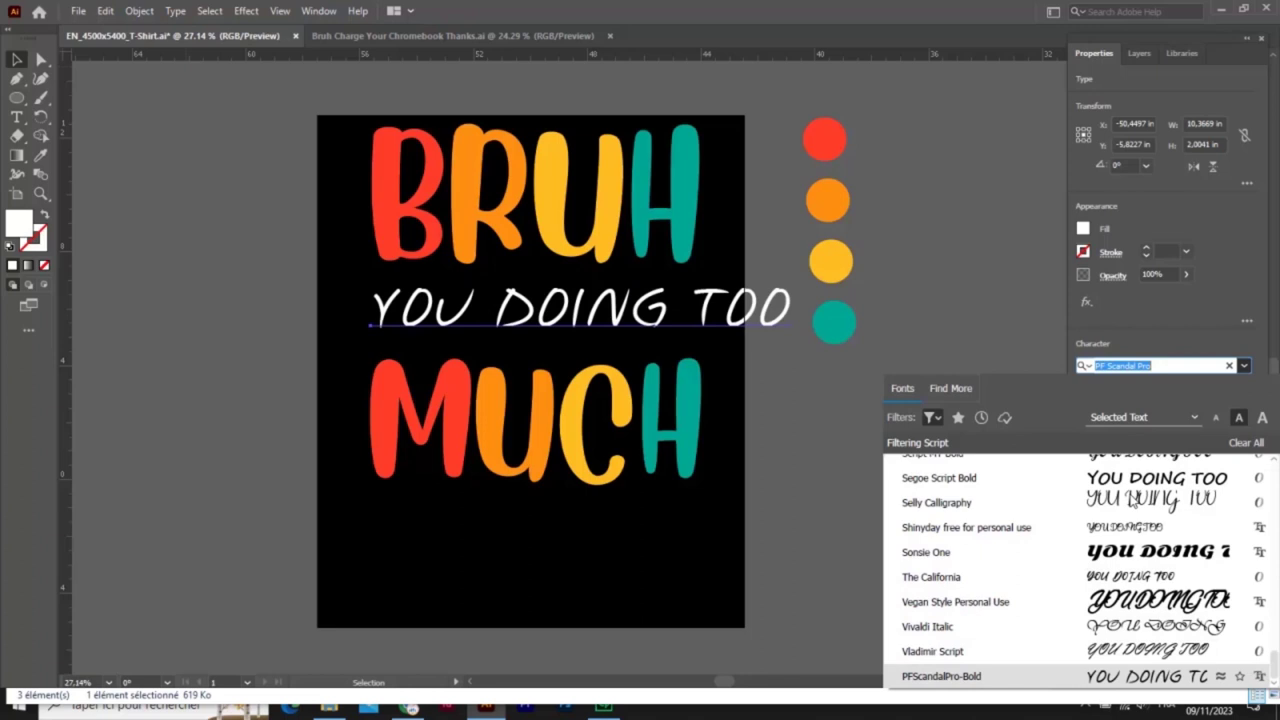
click(932, 417)
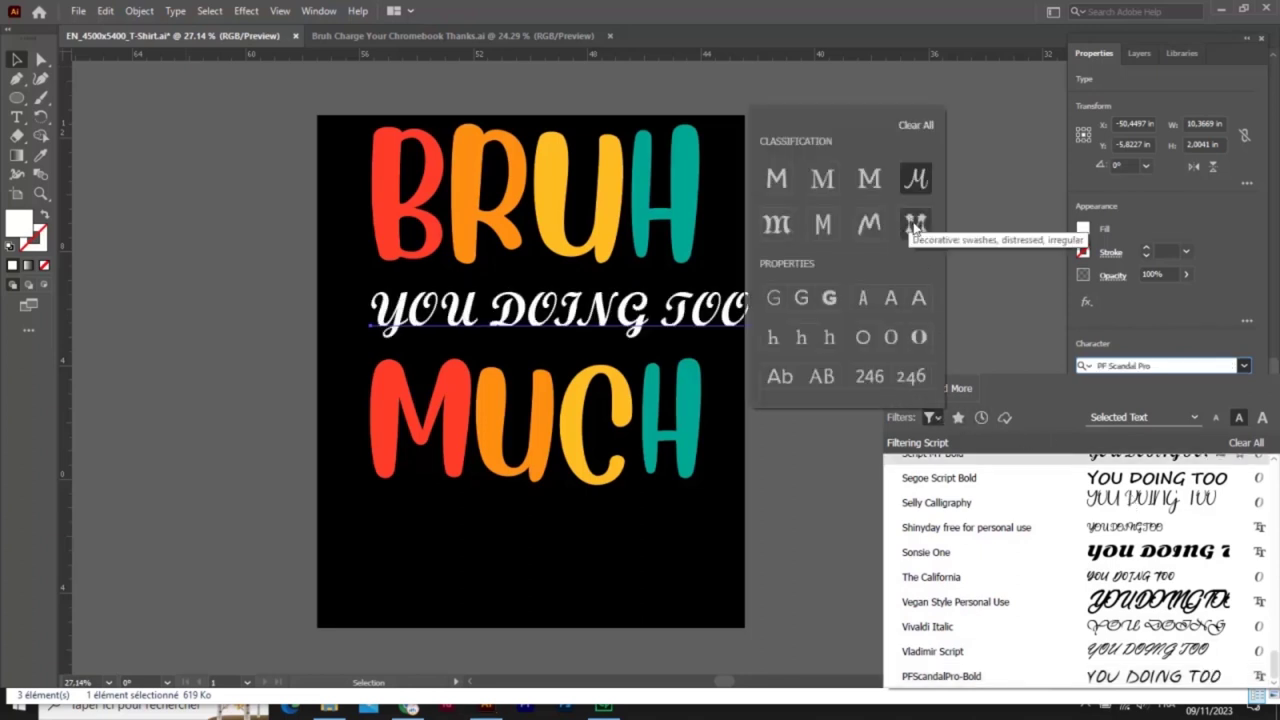
Filter to Monospace fonts and preview Courier New, OCR A Extended and Lucida Sans Typewriter on the tagline
click(823, 225)
key(Down)
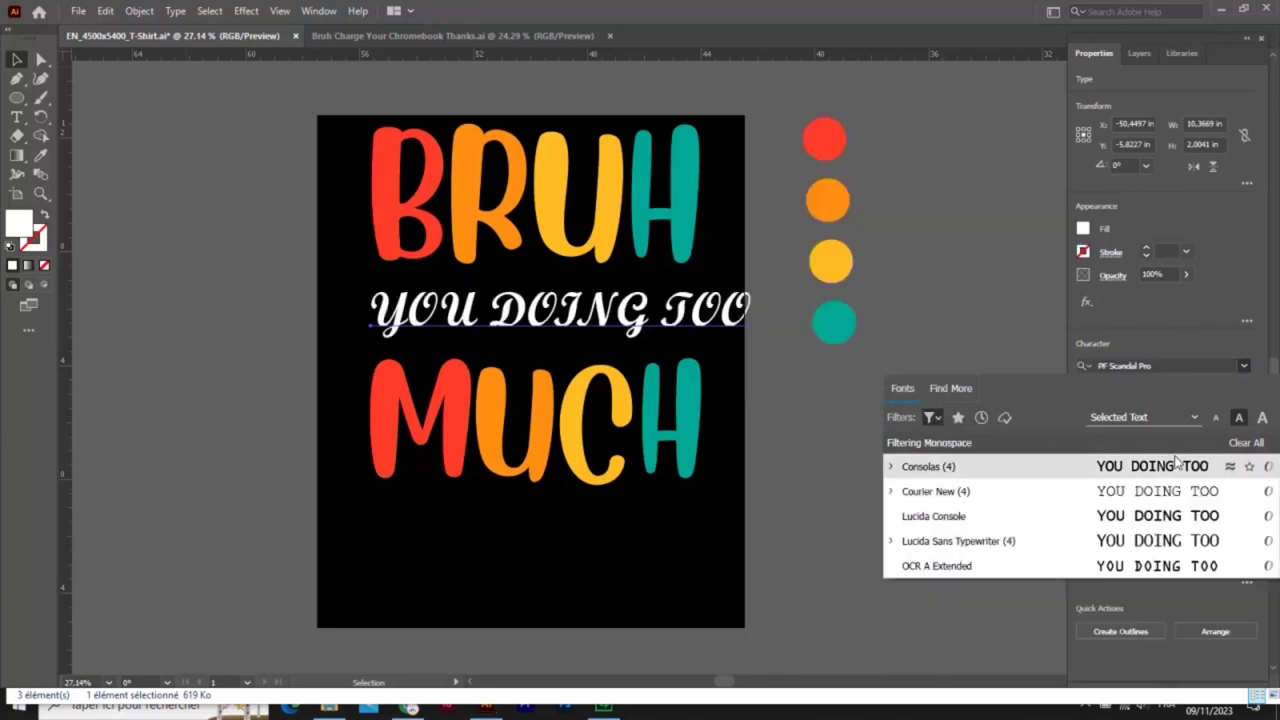
key(Down)
key(Down)
key(Down)
key(Up)
key(Up)
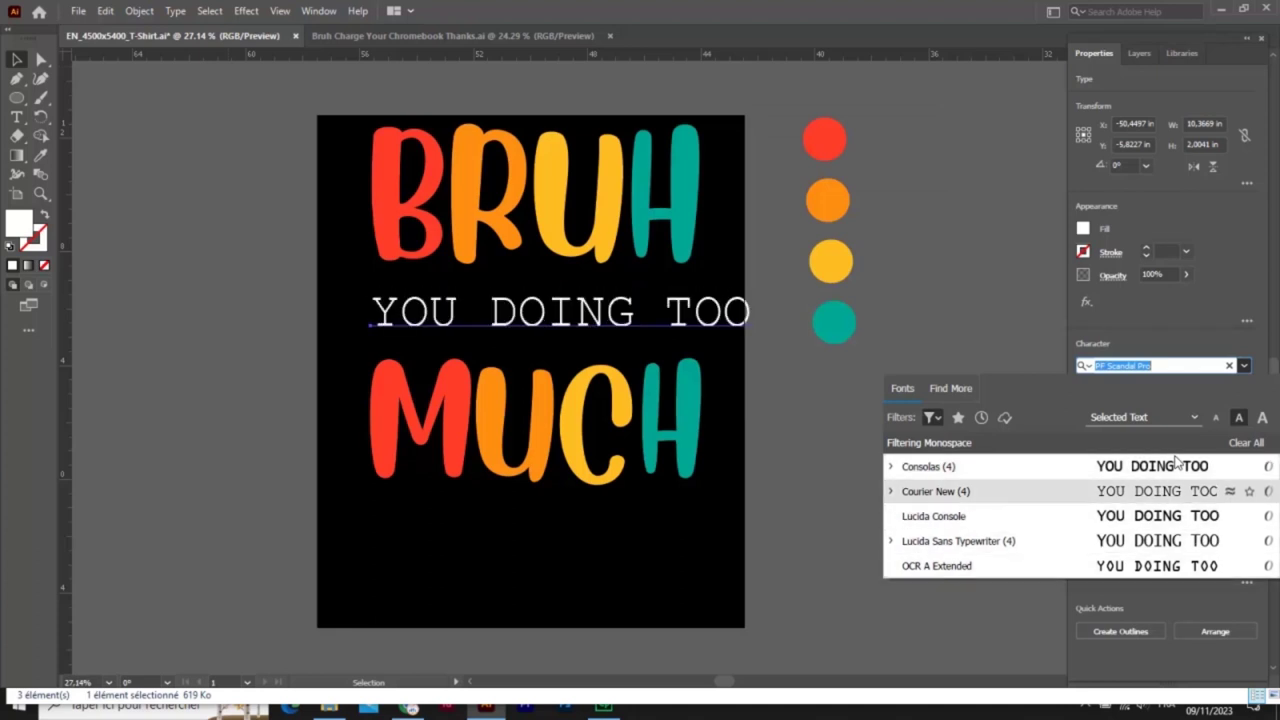
key(Up)
key(Down)
key(Down)
key(Down)
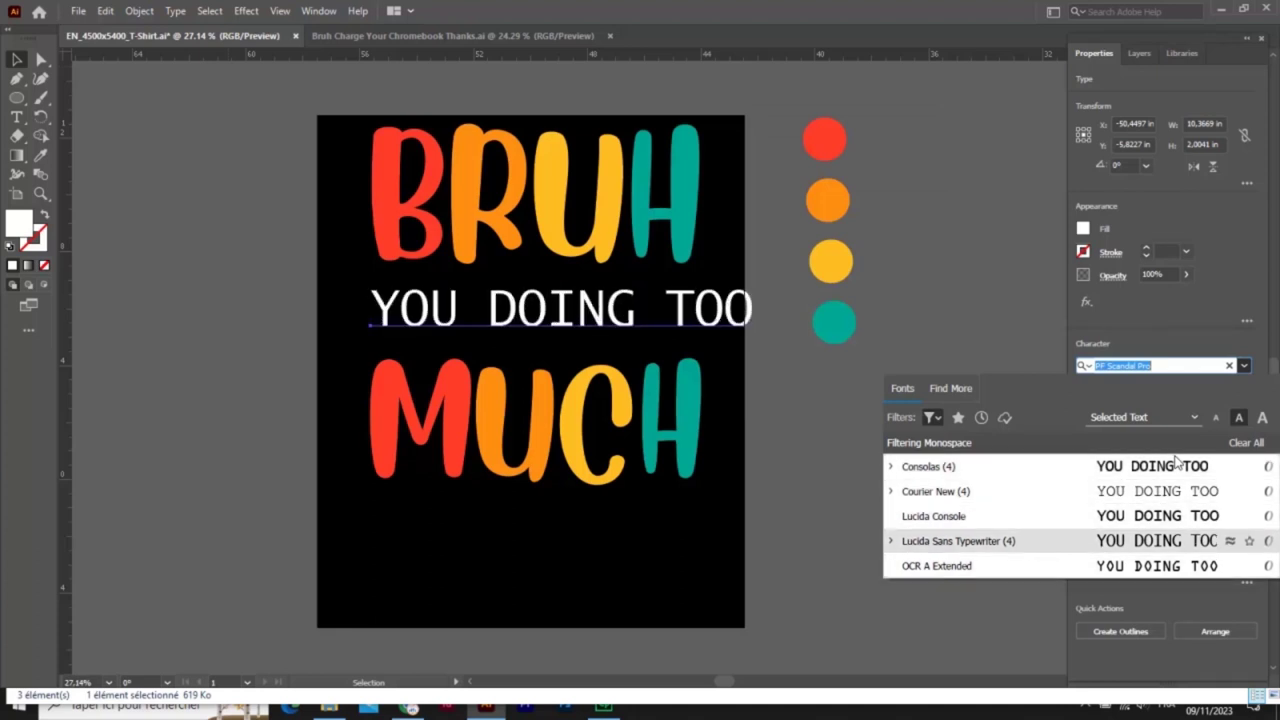
key(Down)
key(Up)
key(Down)
Switch the filter back to Script fonts and preview Bethania on the middle line
click(933, 417)
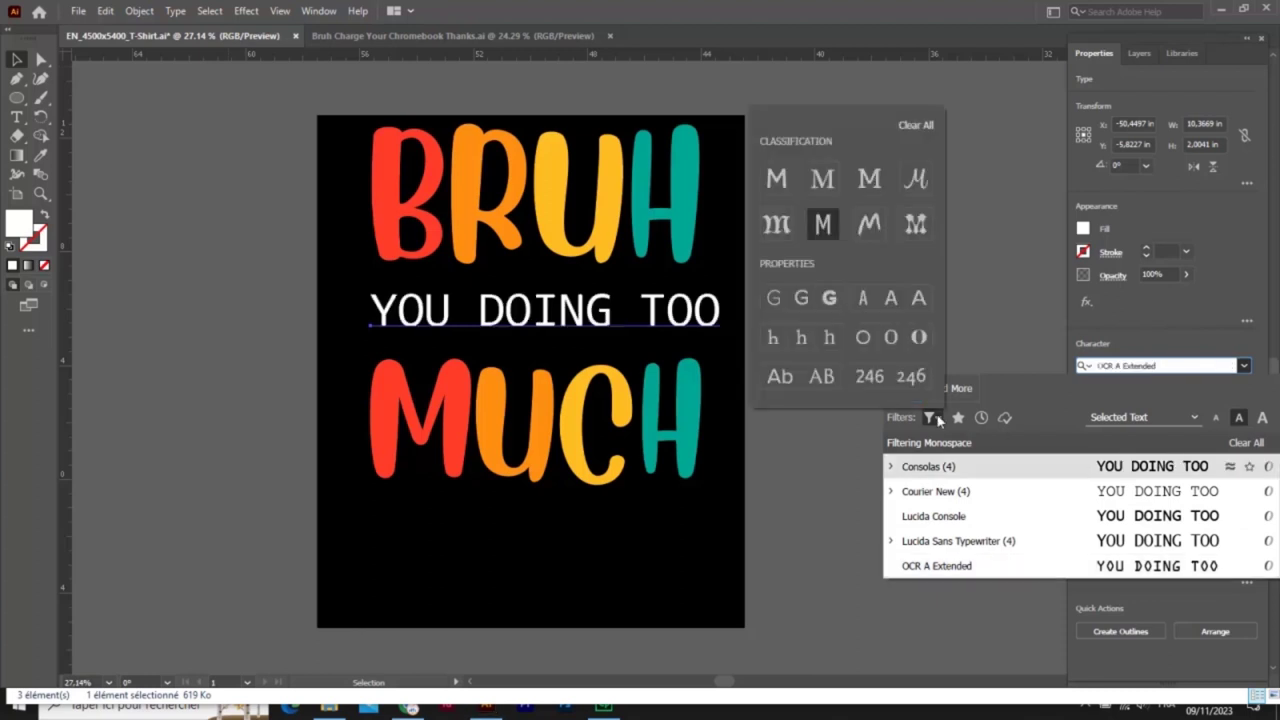
click(918, 178)
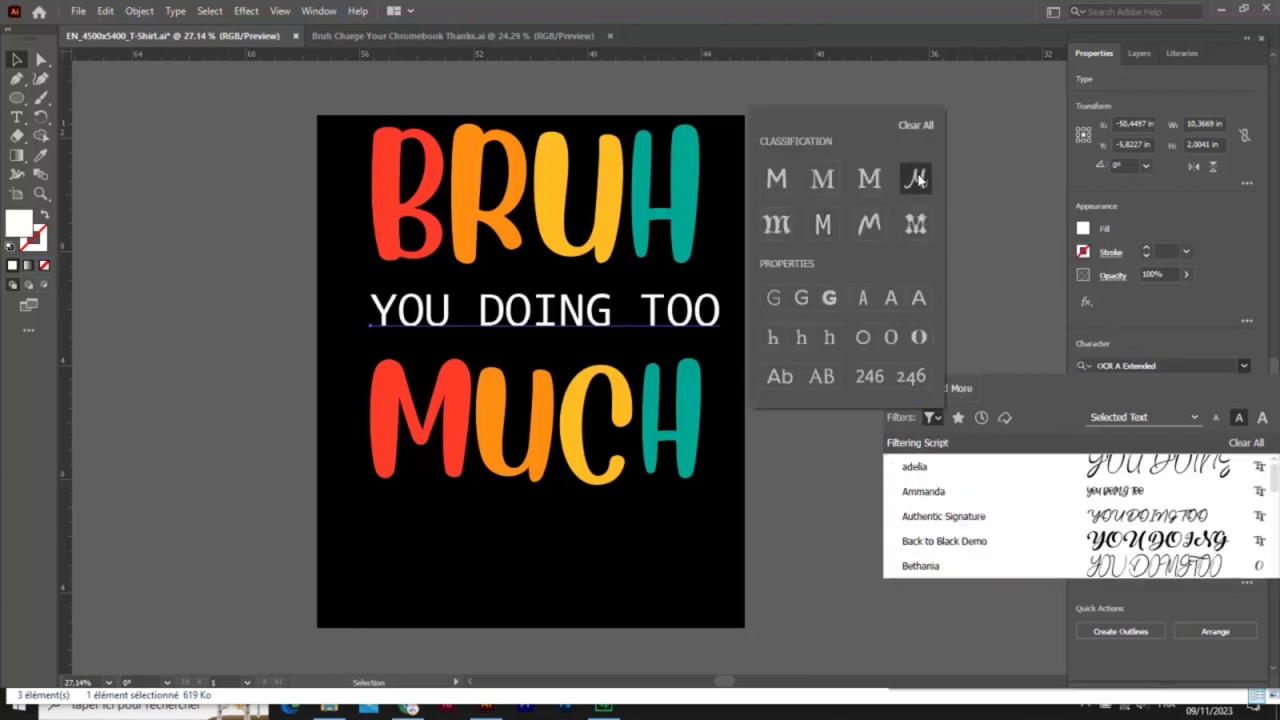
mouse_move(1080, 491)
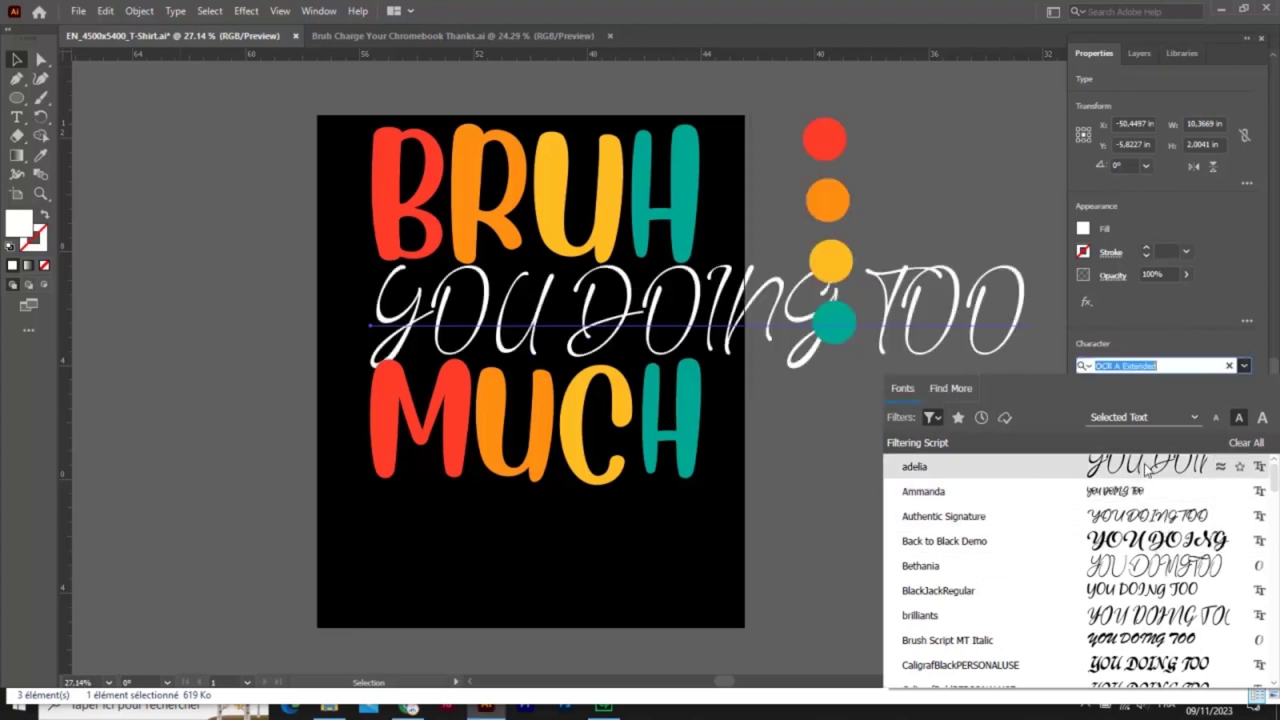
key(Down)
key(Down)
key(Down)
key(Down)
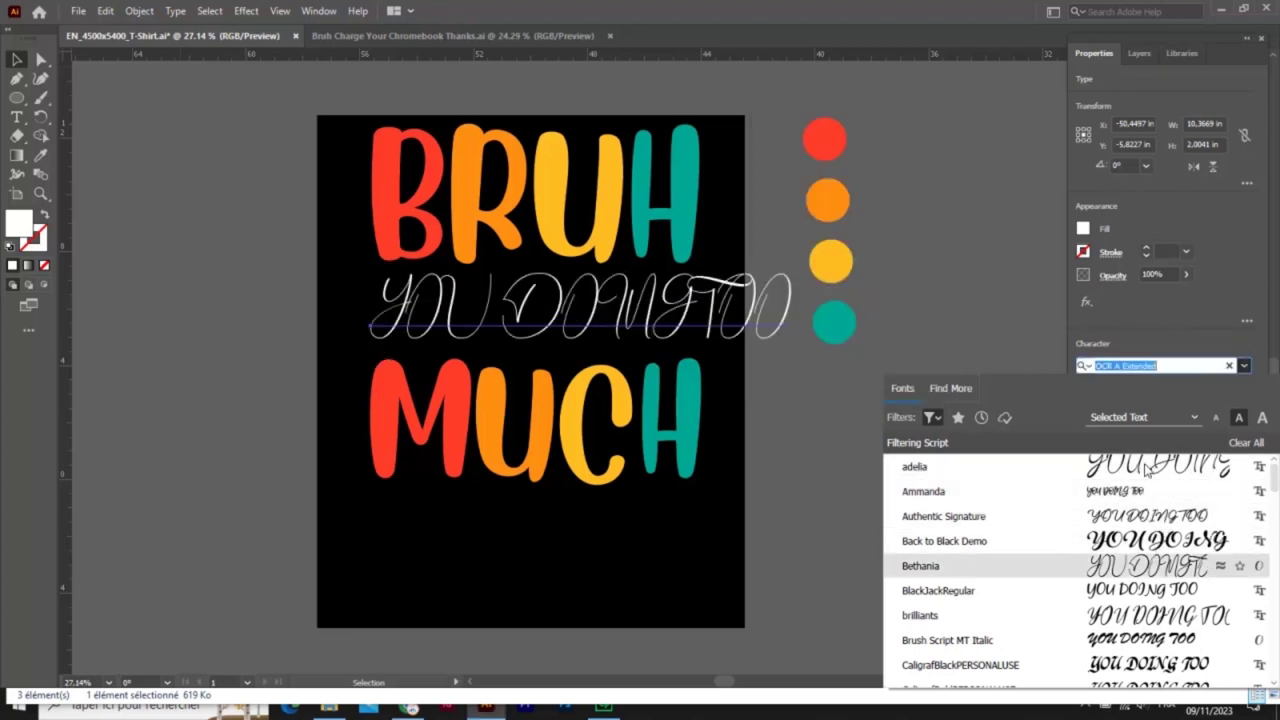
Change the middle line's case to Title Case so it reads 'You Doing Too'
click(484, 336)
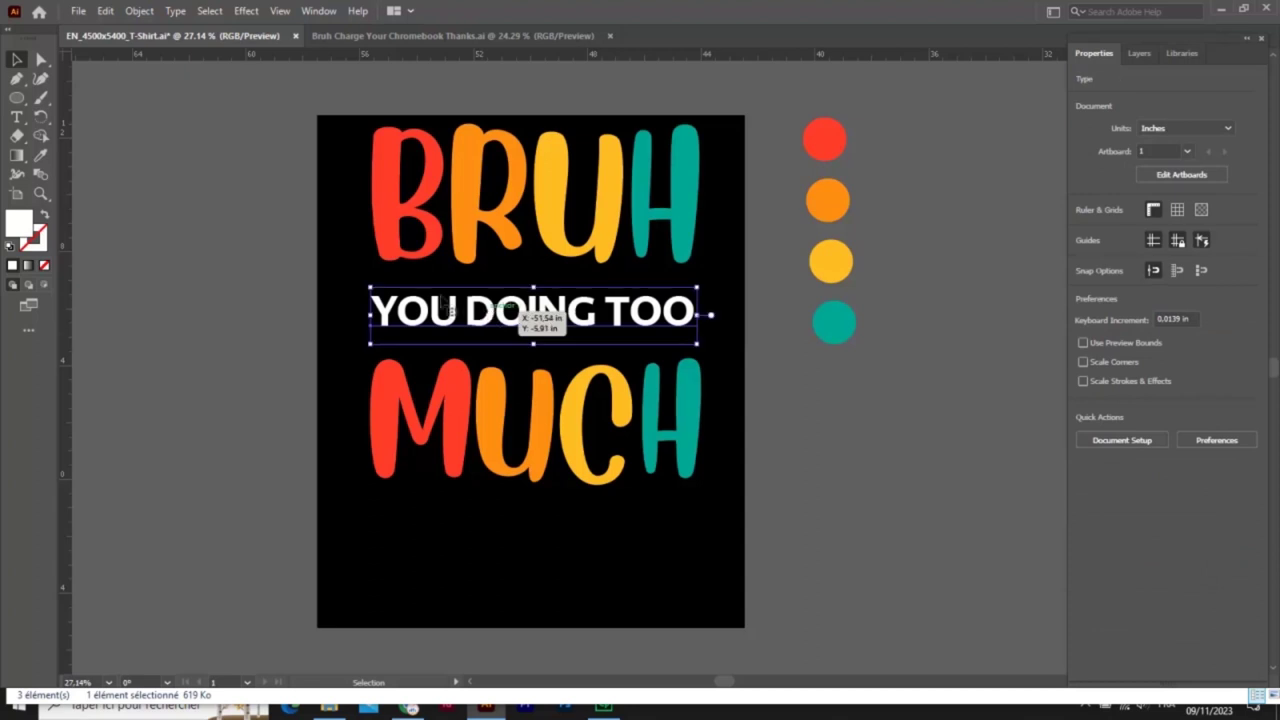
click(175, 10)
click(462, 274)
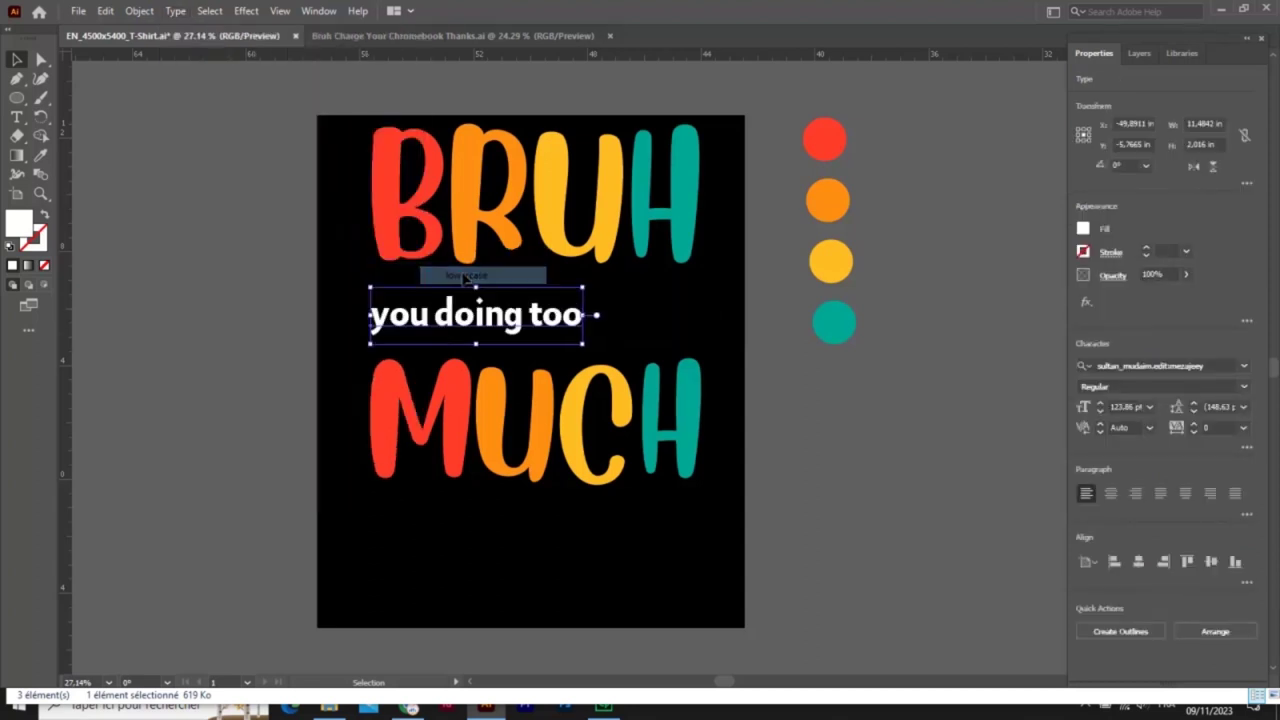
click(176, 10)
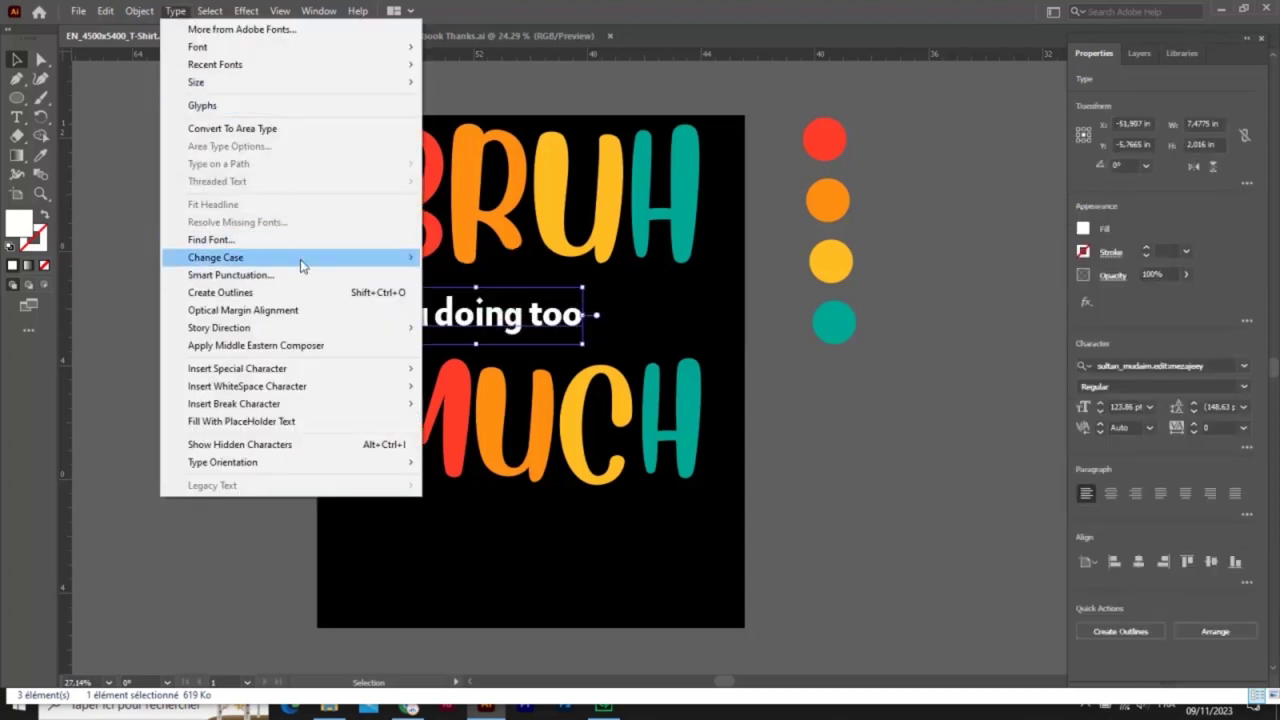
click(460, 291)
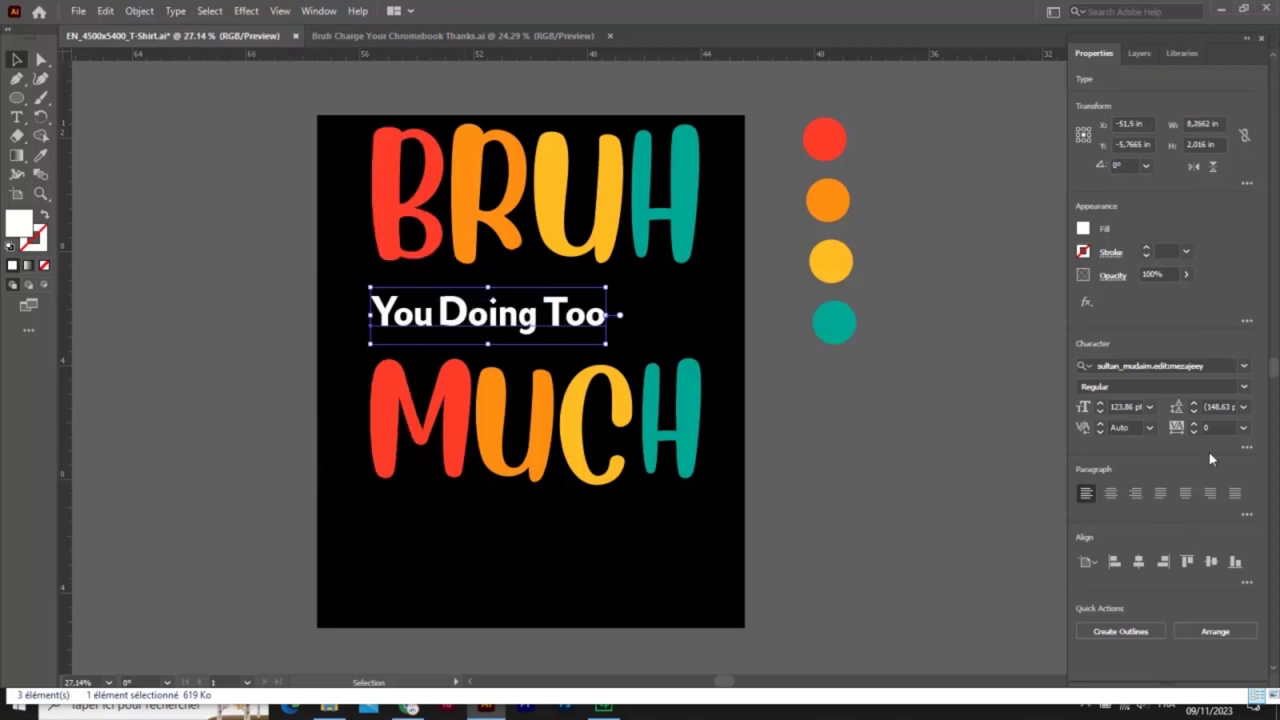
Browse script fonts on the middle line and apply Photograph Signature
click(1244, 366)
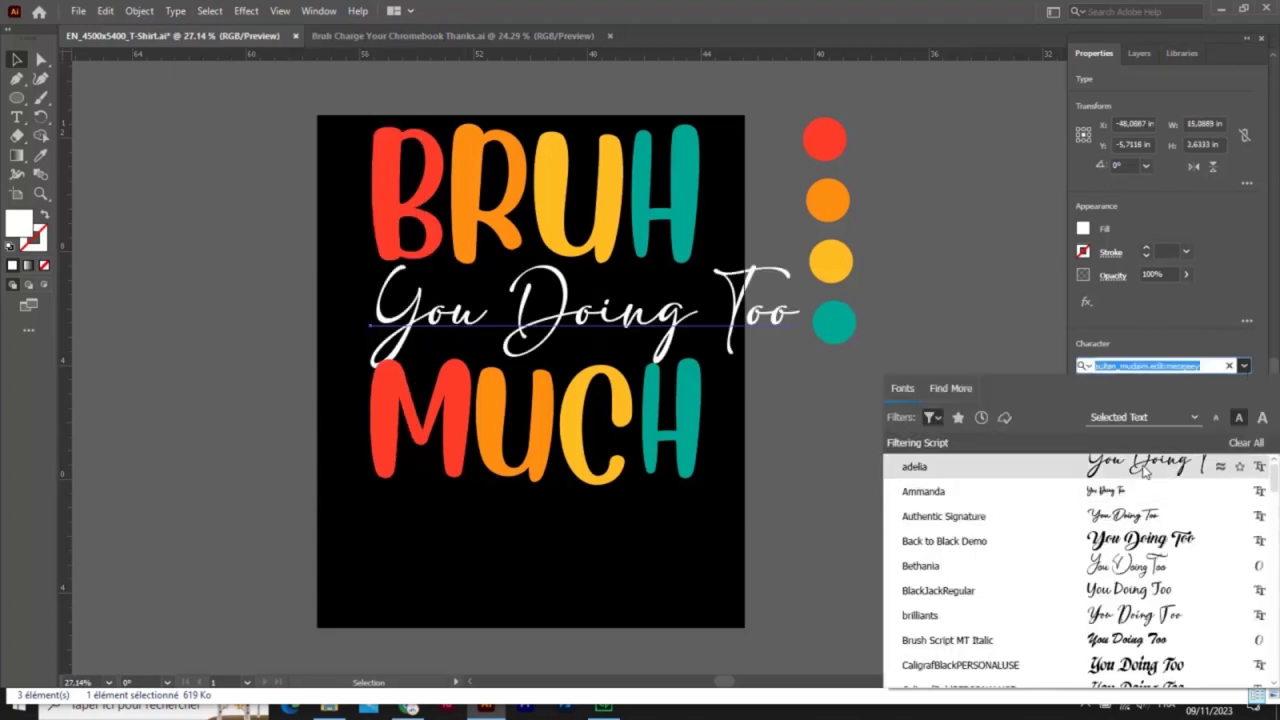
key(Down)
key(Down)
key(Down)
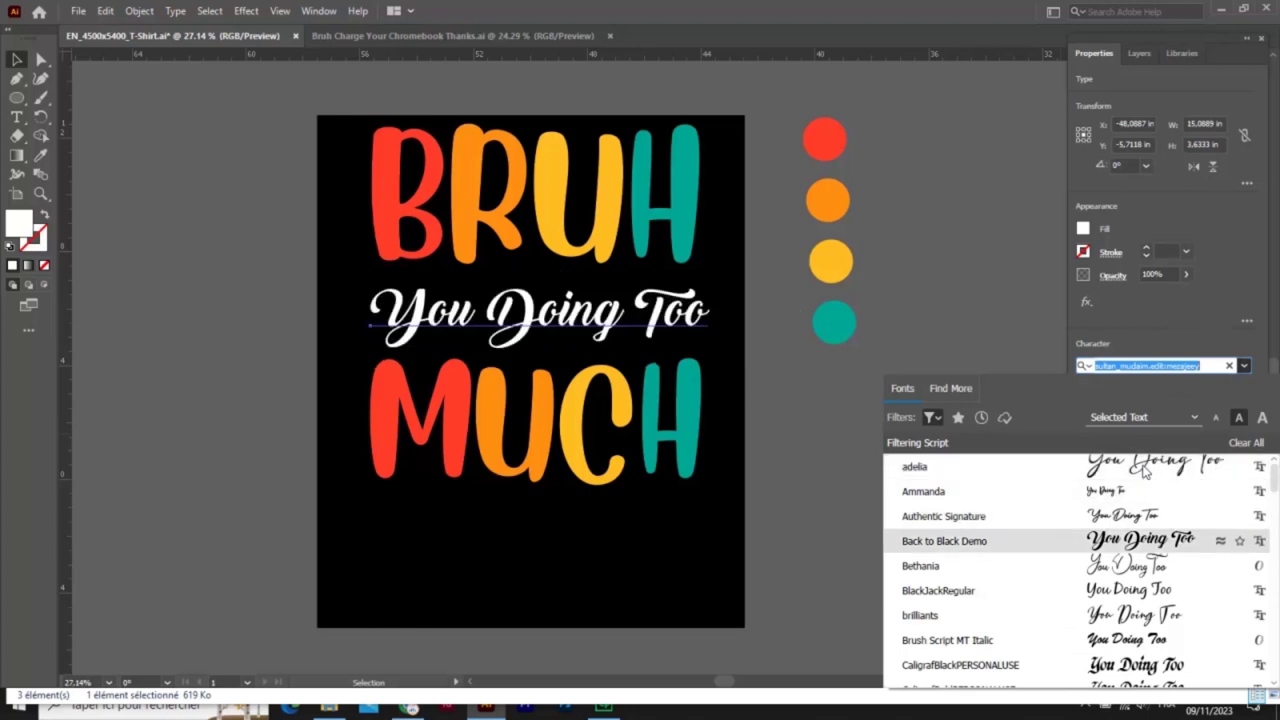
key(Down)
key(Down)
key(Down)
key(Down)
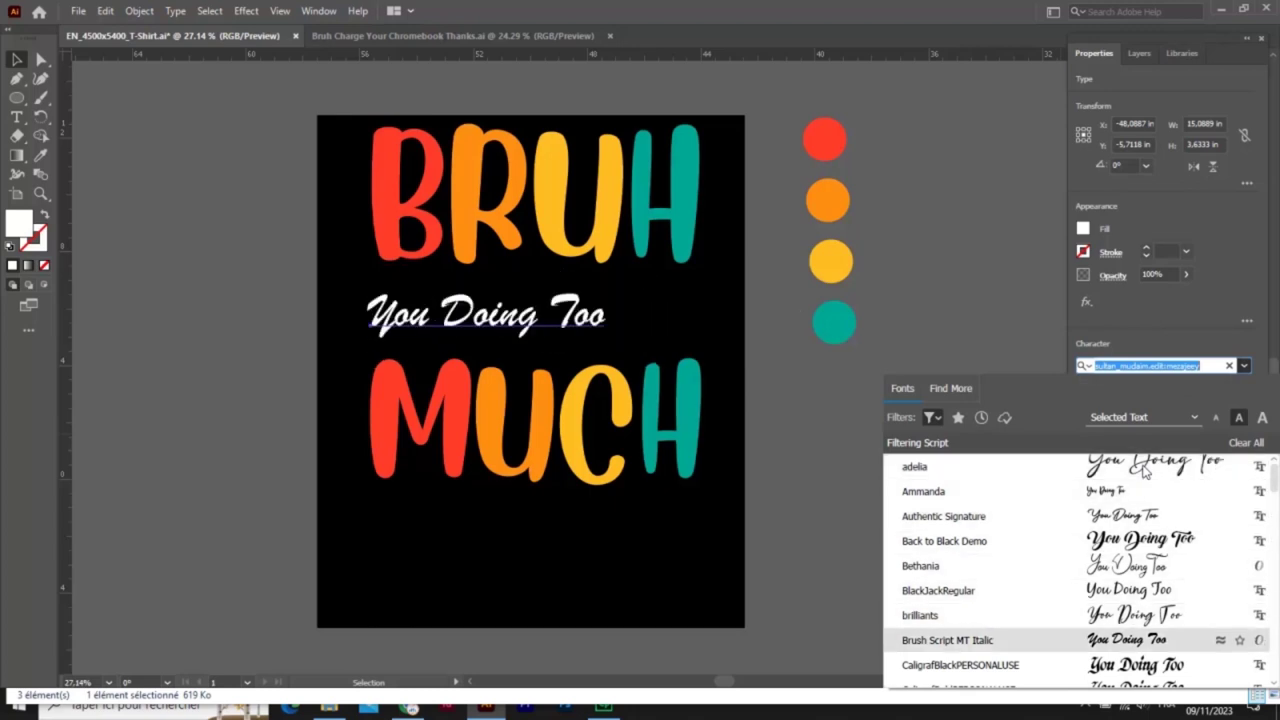
key(Down)
key(Down)
key(Down)
key(Down)
key(Down)
key(Down)
key(Down)
key(Down)
key(Down)
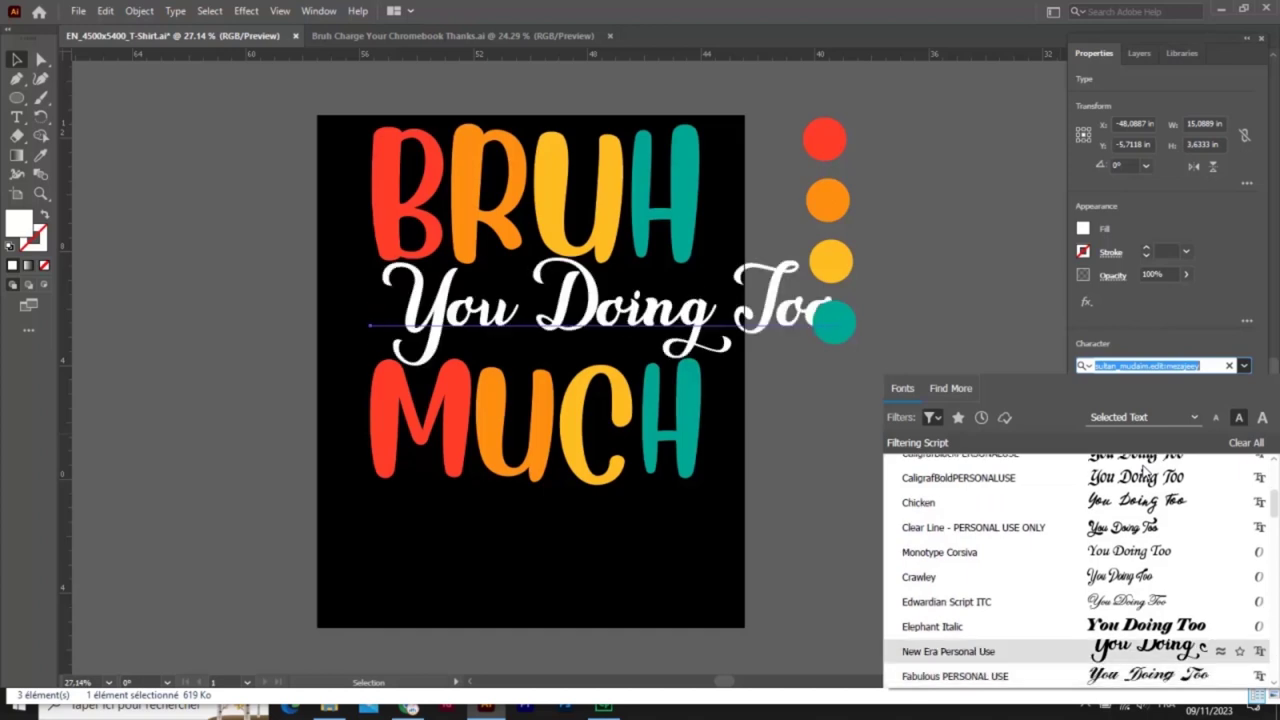
key(Down)
key(Down)
key(Down)
key(Down)
key(Down)
key(Down)
key(Down)
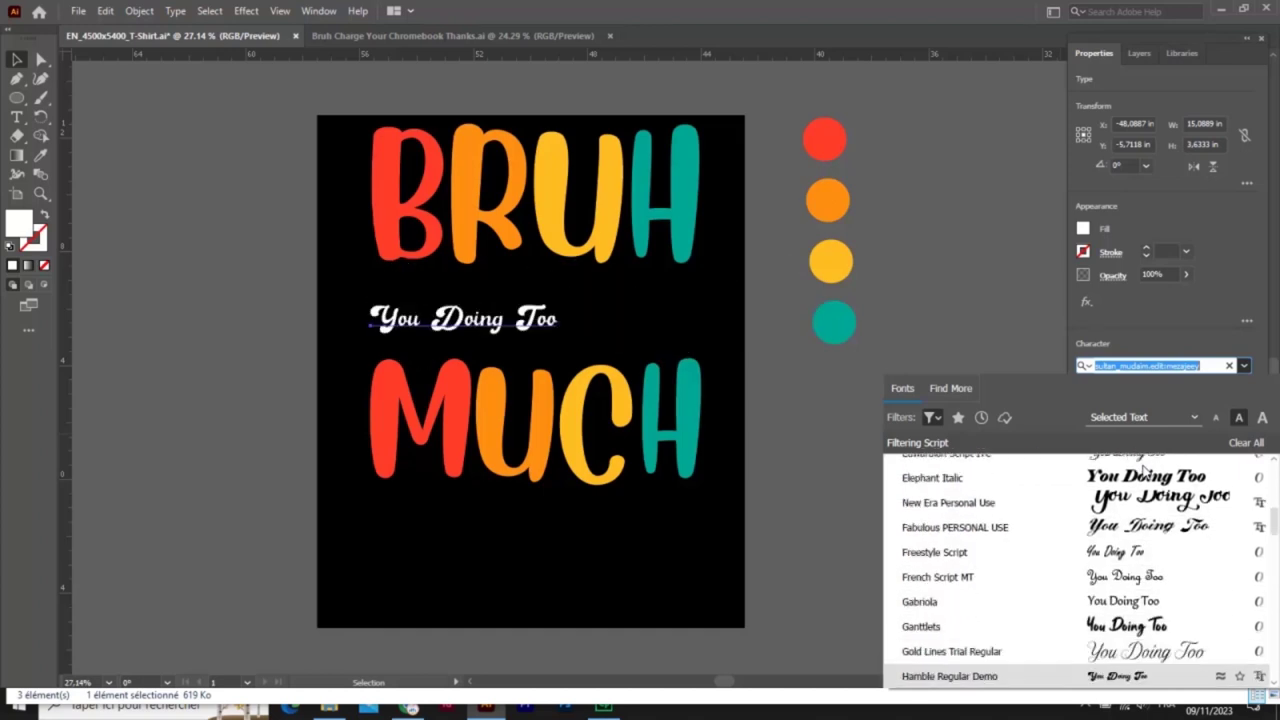
key(Down)
key(Down)
key(Down)
key(Down)
key(Down)
key(Down)
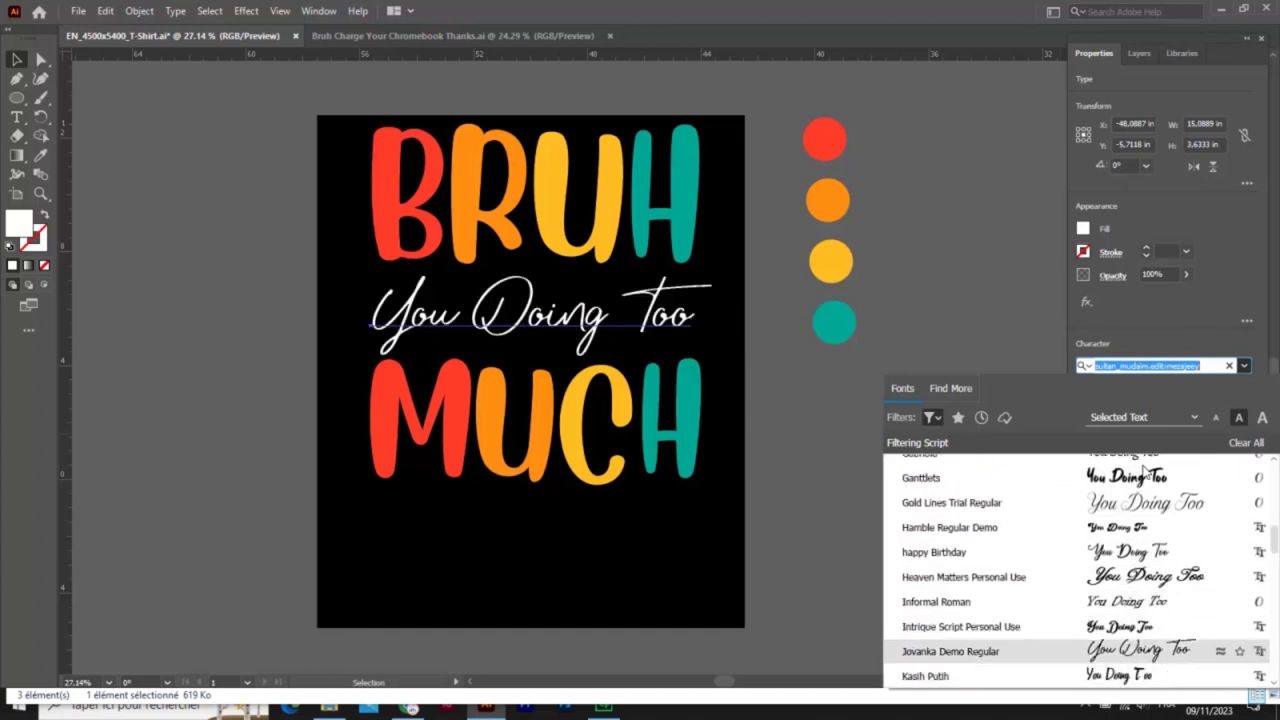
key(Down)
key(Down)
key(Down)
key(Down)
key(Down)
key(Down)
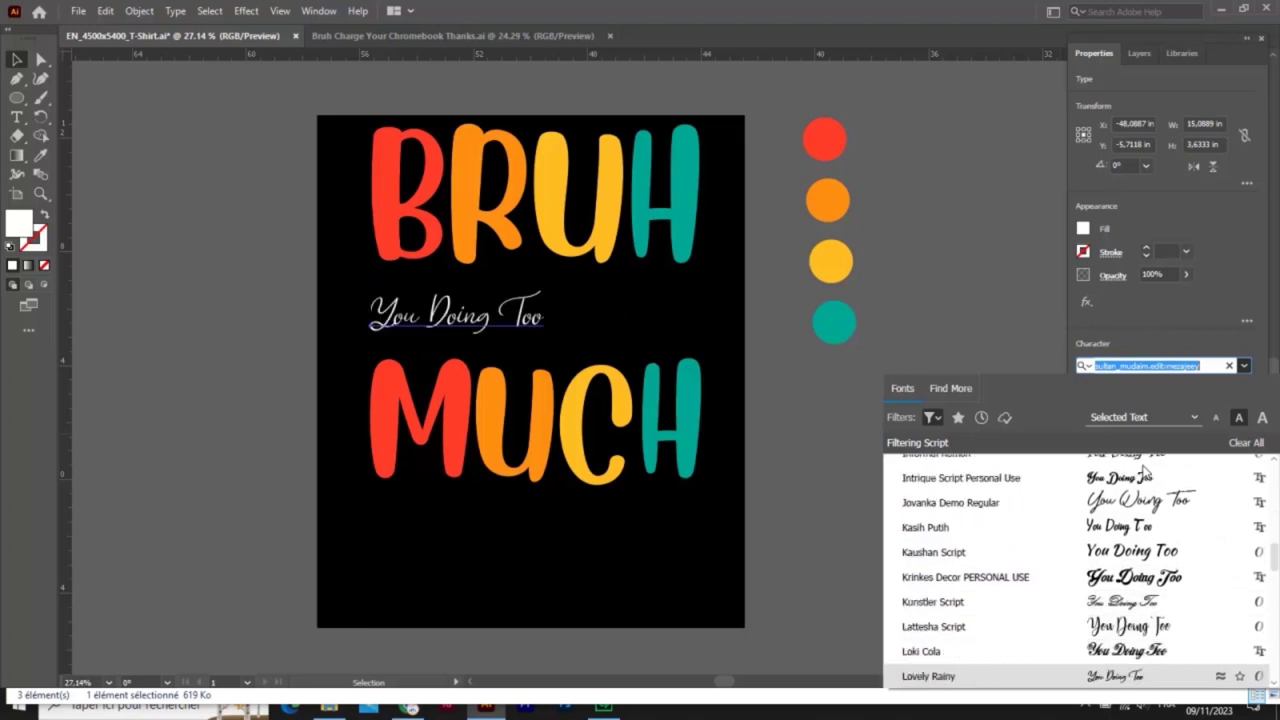
key(Down)
key(Down)
key(Down)
key(Down)
key(Down)
key(Down)
key(Down)
key(Down)
key(Down)
key(Down)
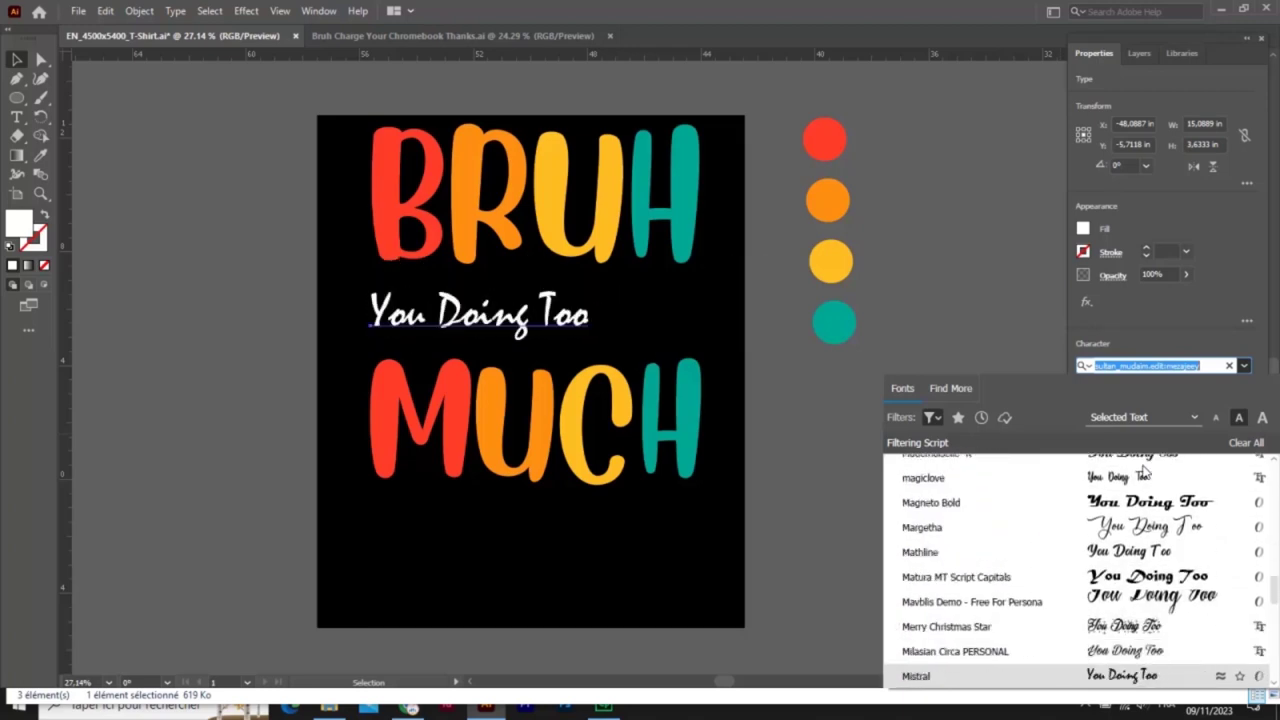
key(Down)
key(Down)
key(Down)
key(Down)
key(Down)
key(Down)
key(Down)
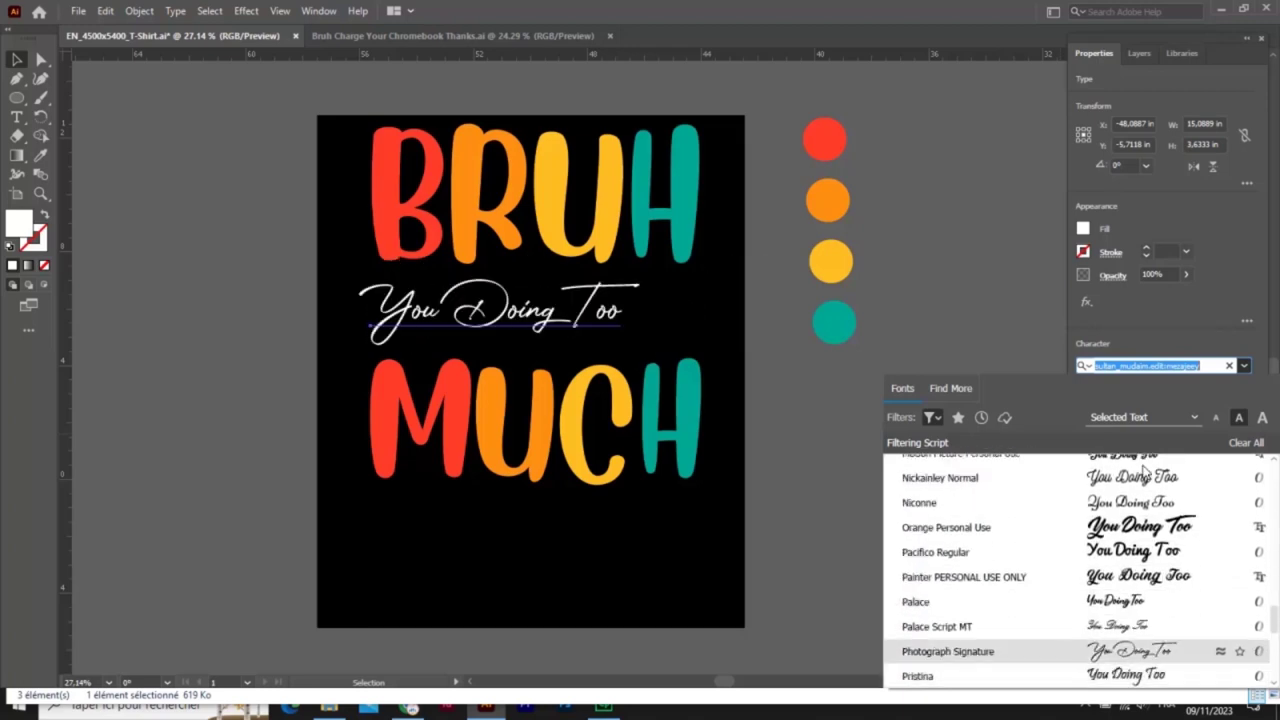
key(Down)
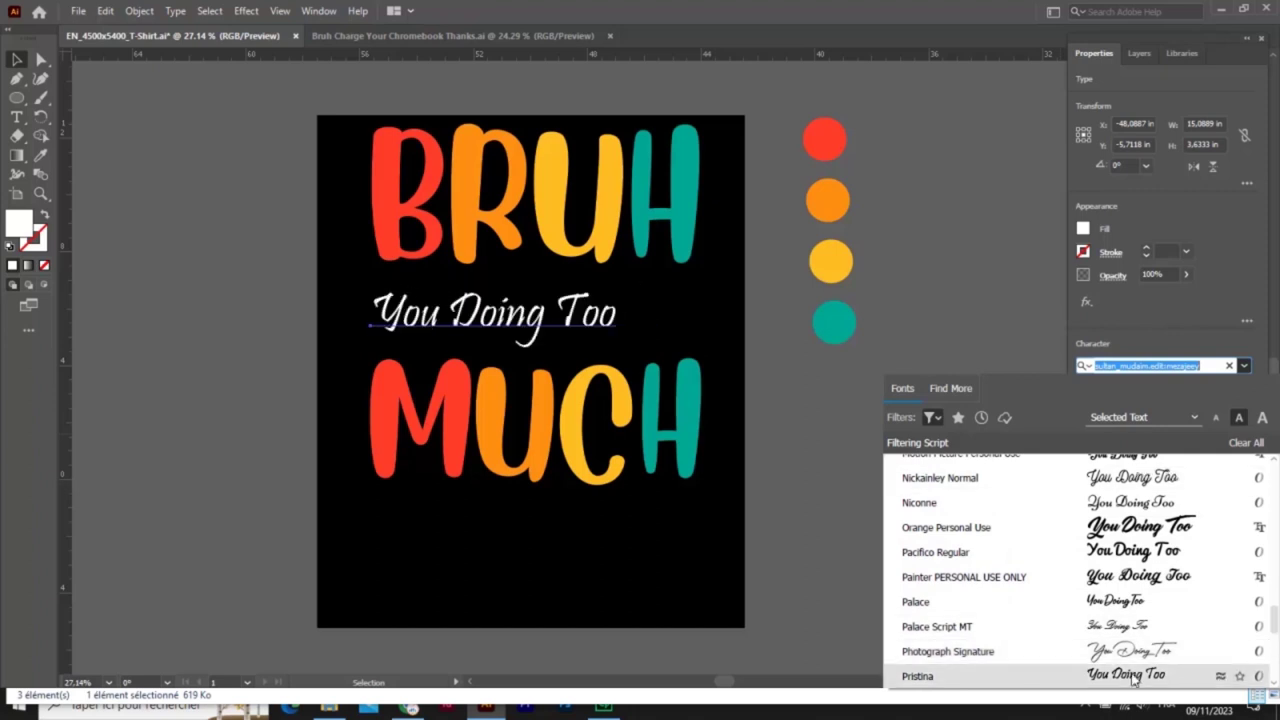
key(Up)
key(Return)
Enlarge the script line and shift it slightly right
drag(641, 349, 703, 363)
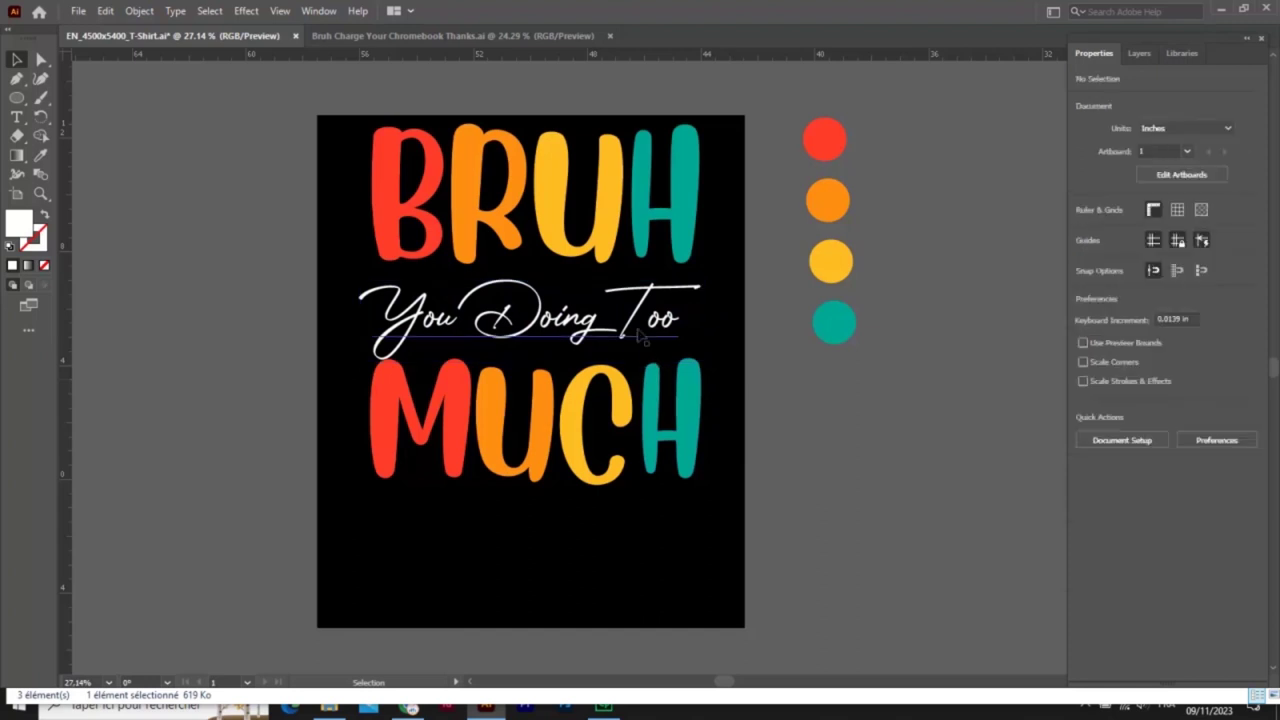
drag(638, 332, 649, 332)
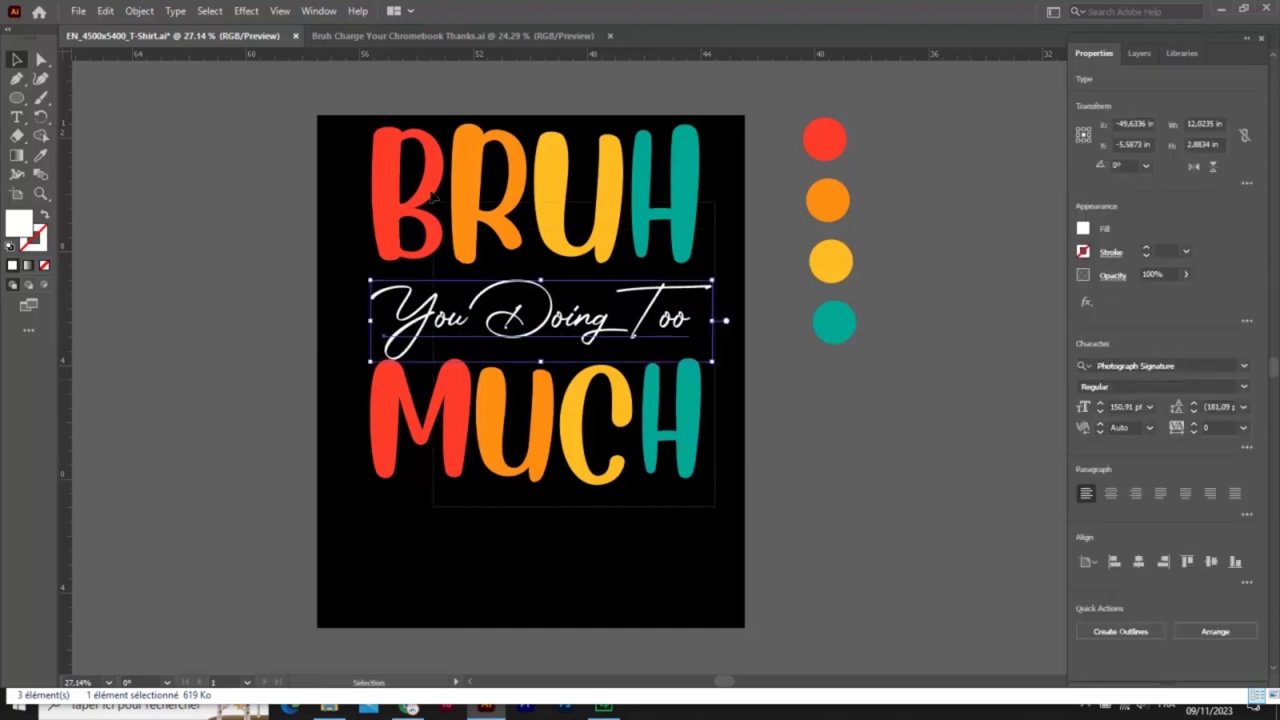
drag(716, 513, 405, 150)
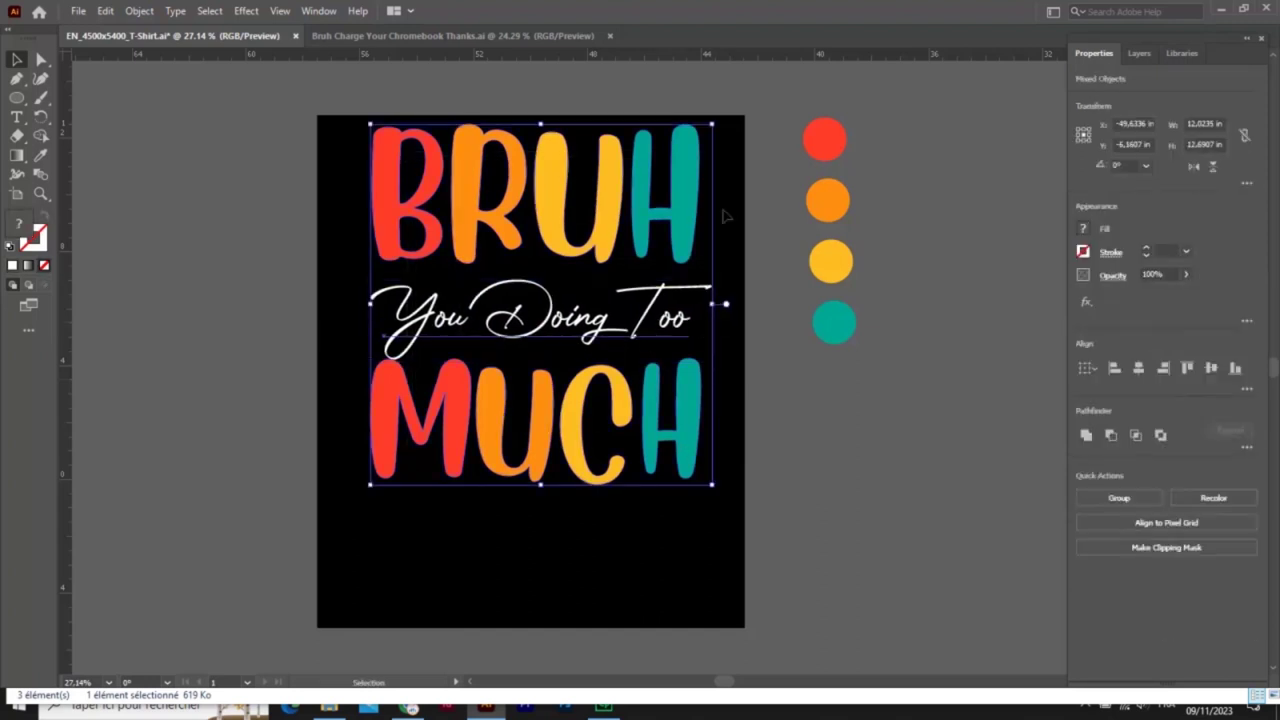
click(592, 545)
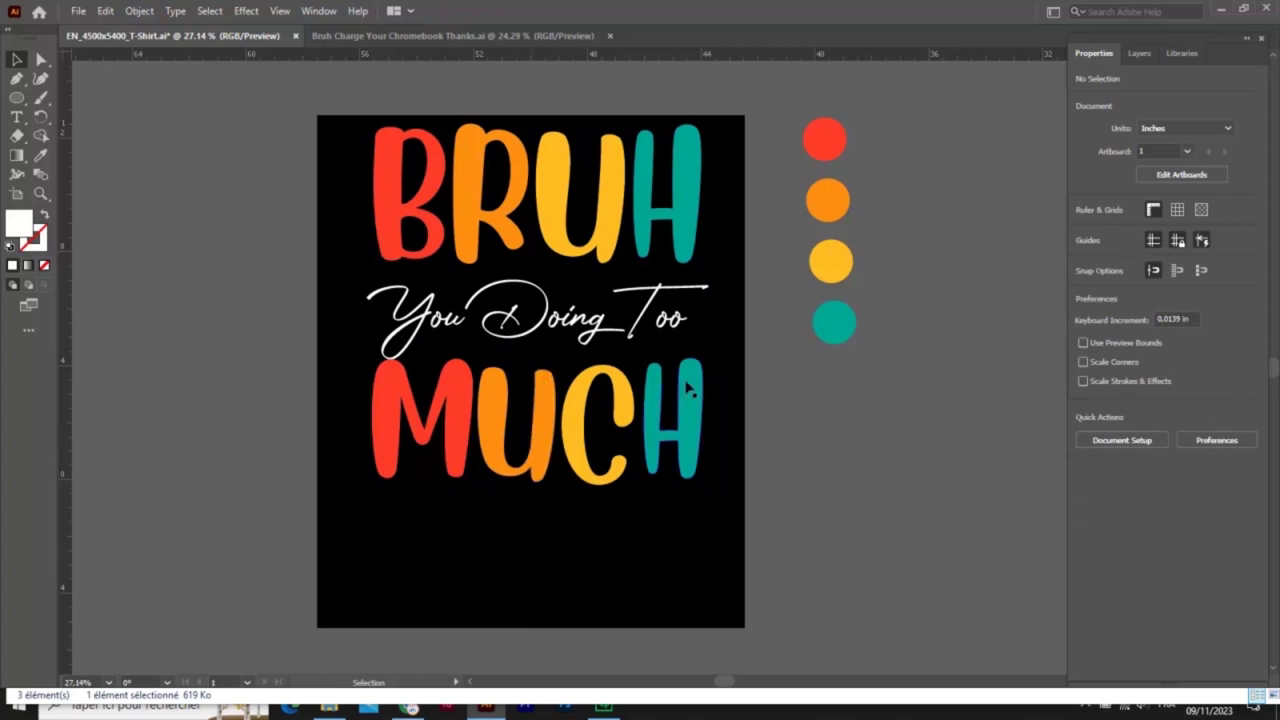
Switch the line to Authentic Signature, enlarge it, and select all three text lines
click(650, 320)
click(1244, 365)
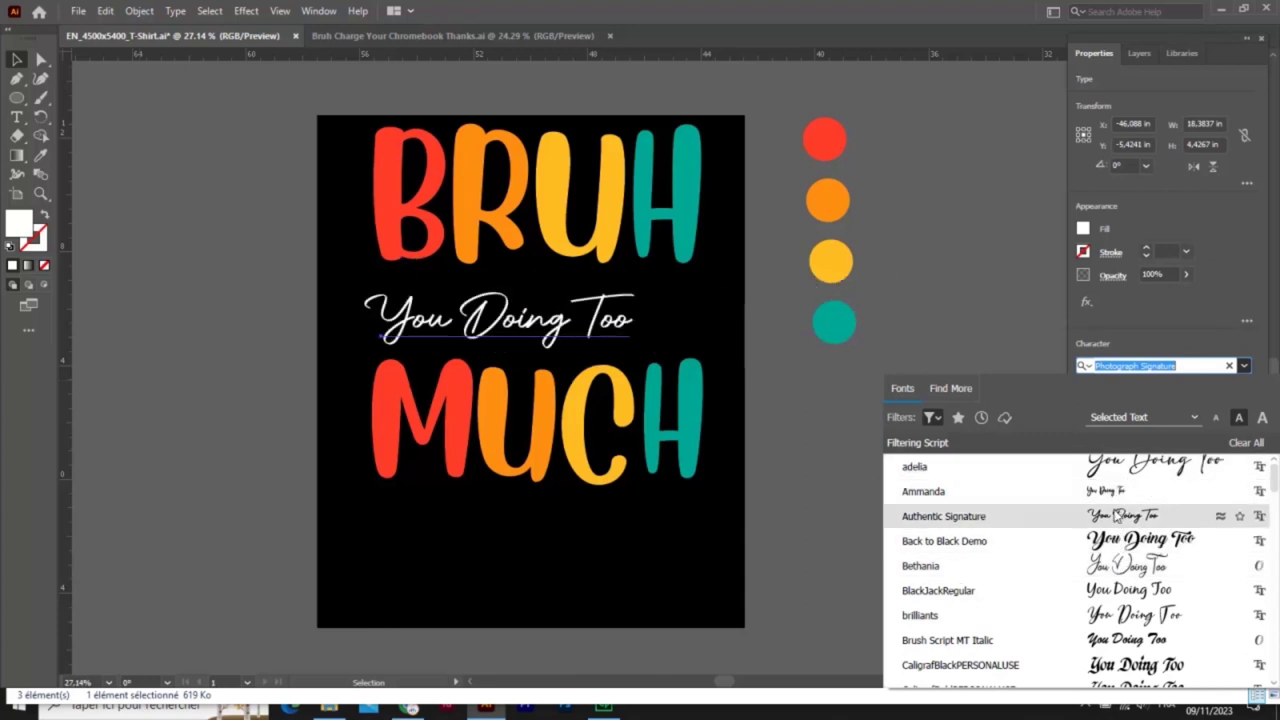
click(1116, 516)
drag(634, 287, 702, 275)
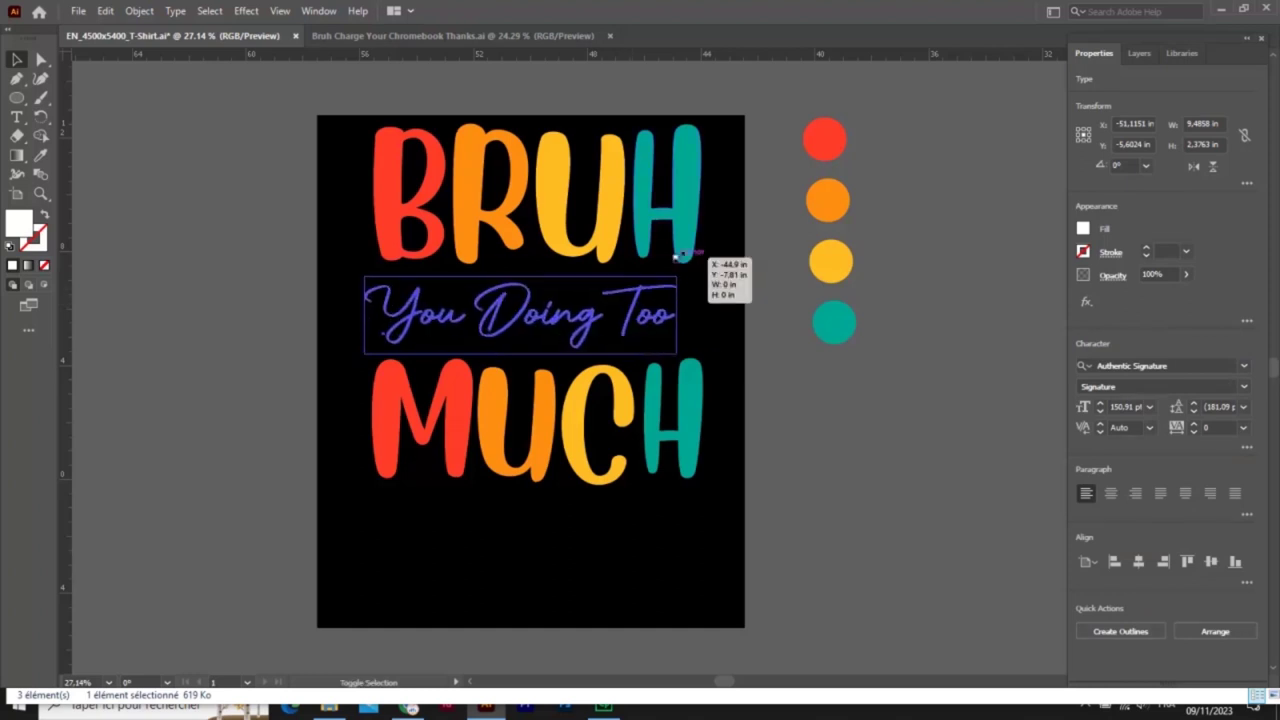
click(630, 538)
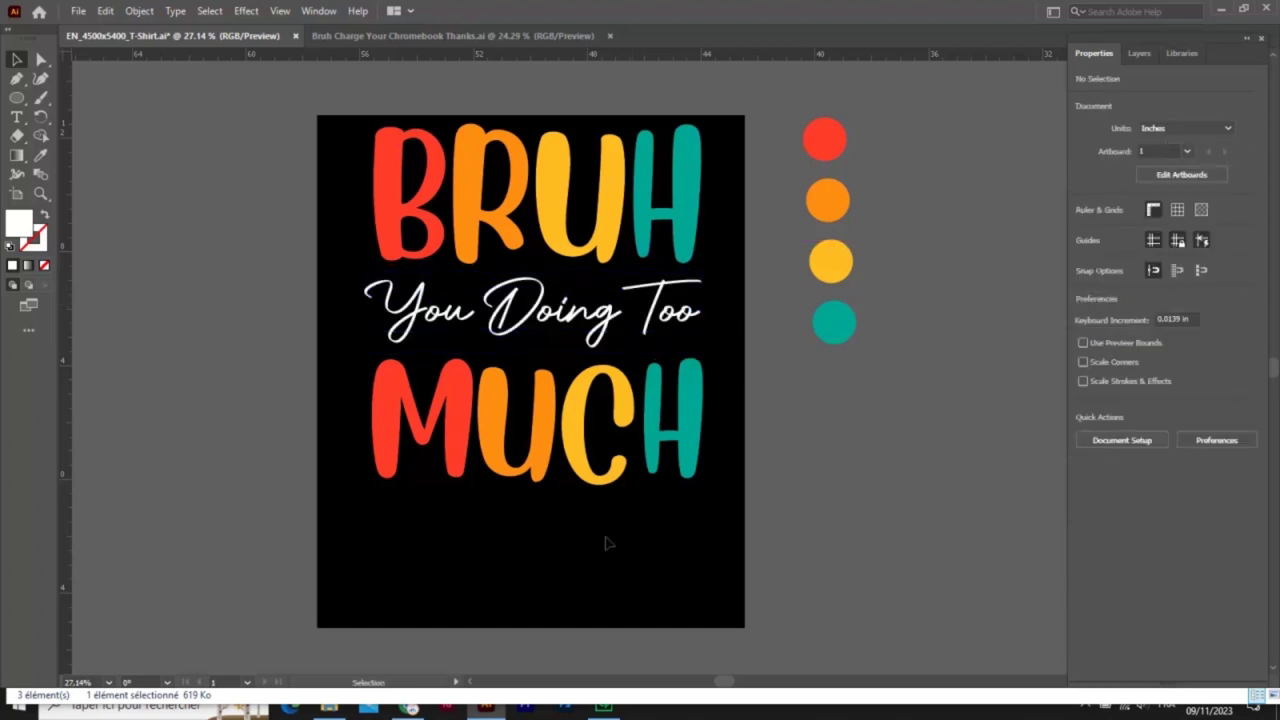
drag(730, 135, 563, 545)
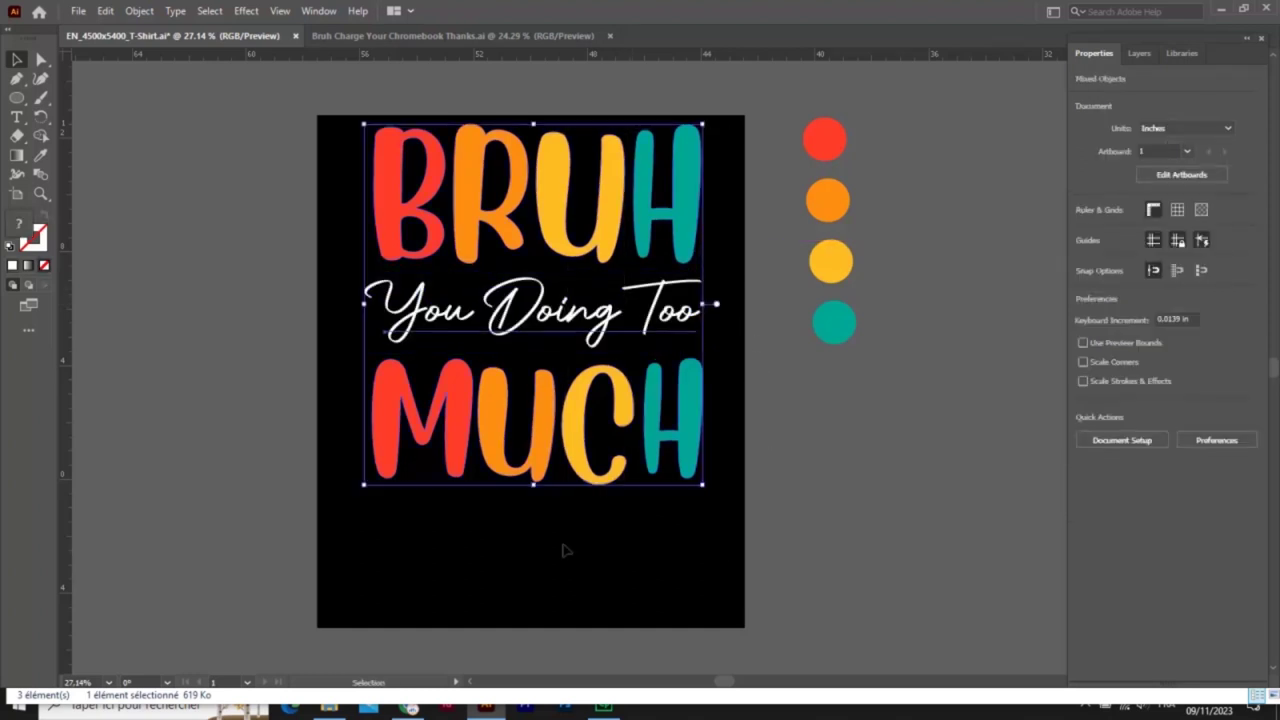
click(729, 171)
drag(730, 124, 337, 530)
Open 9279.eps from the grunge-texture-background archive as a new Illustrator document
key(alt+Tab)
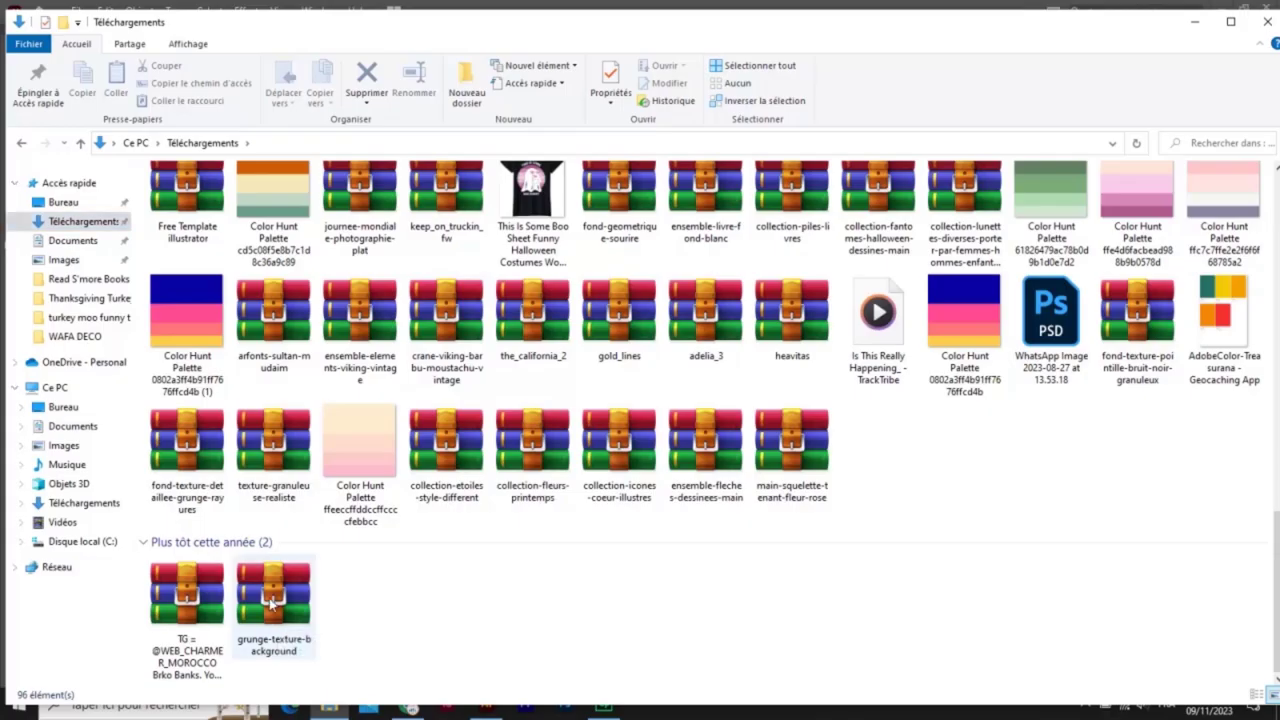
double_click(272, 600)
click(225, 251)
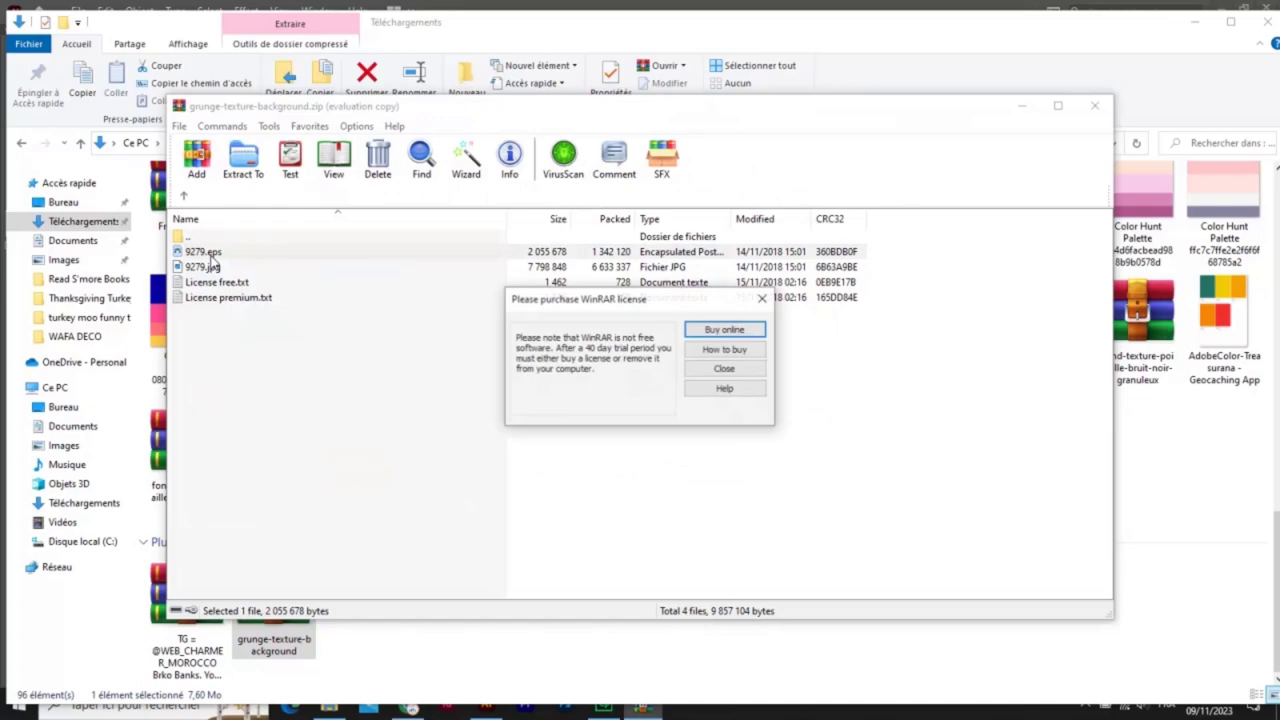
click(705, 376)
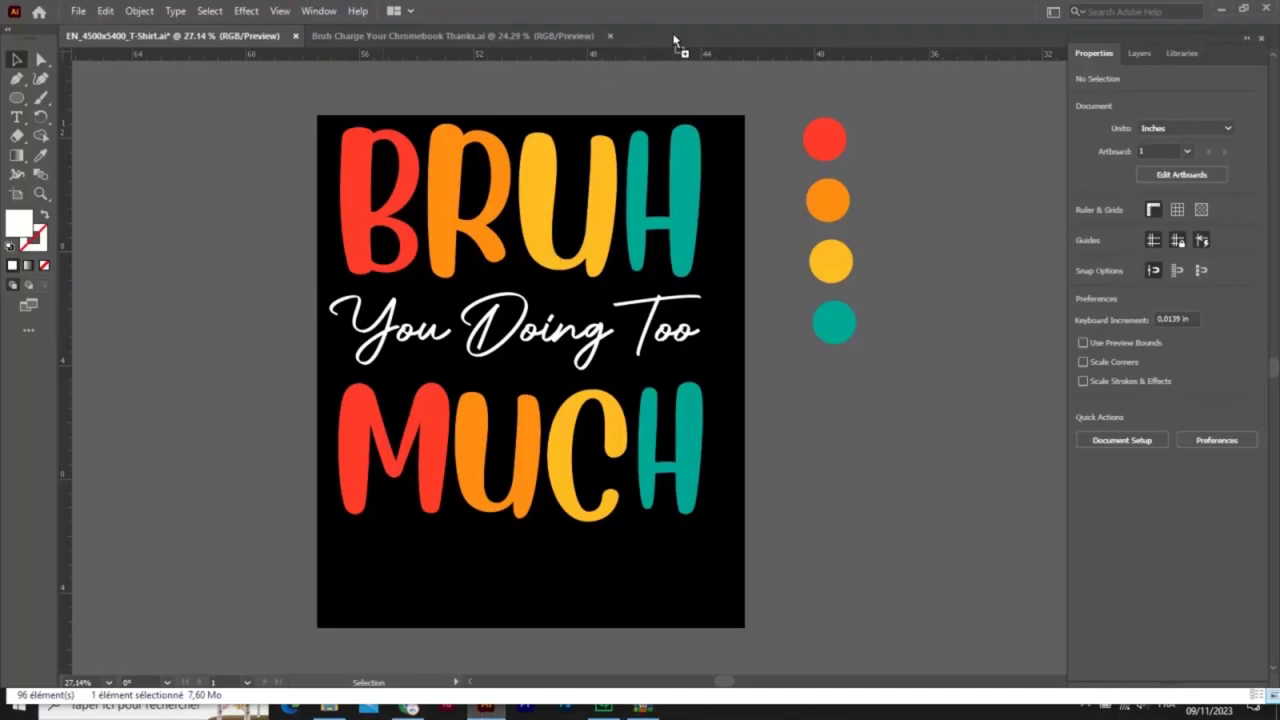
drag(366, 471, 676, 36)
Ungroup the 9279 texture, delete its brown background, and return to EN_4500x5400_T-Shirt.ai
click(510, 234)
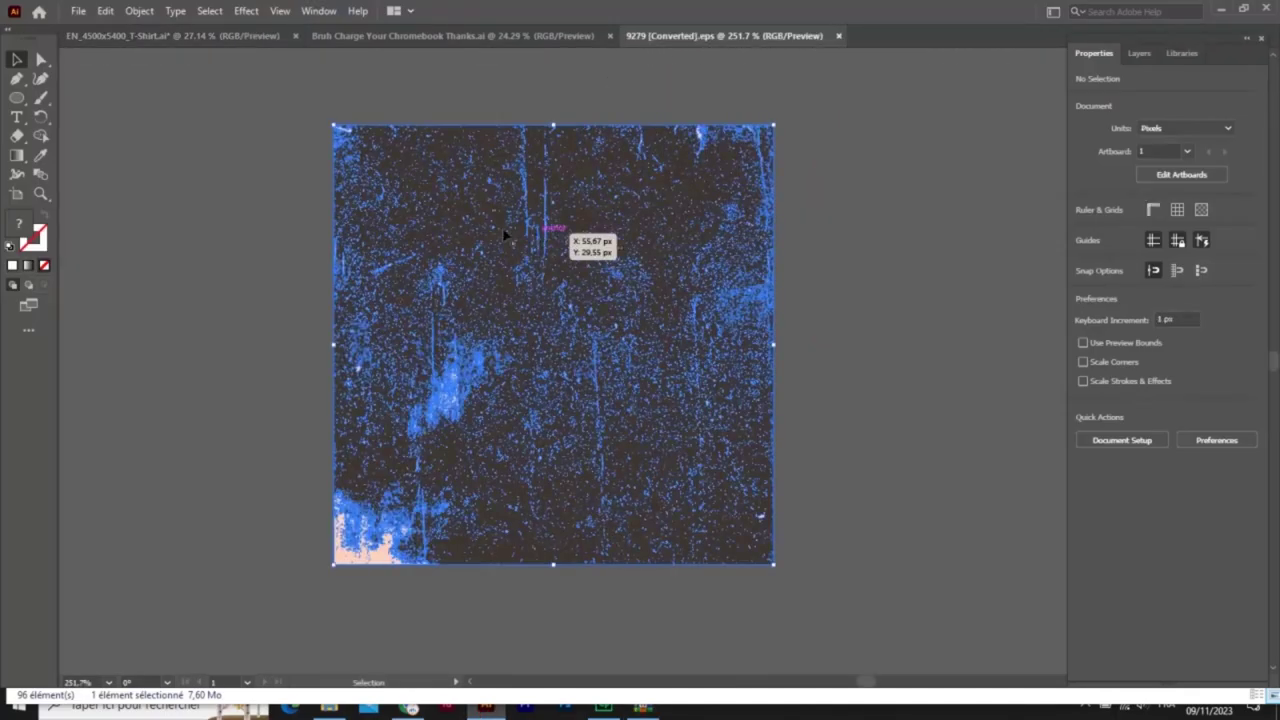
right_click(493, 232)
click(537, 362)
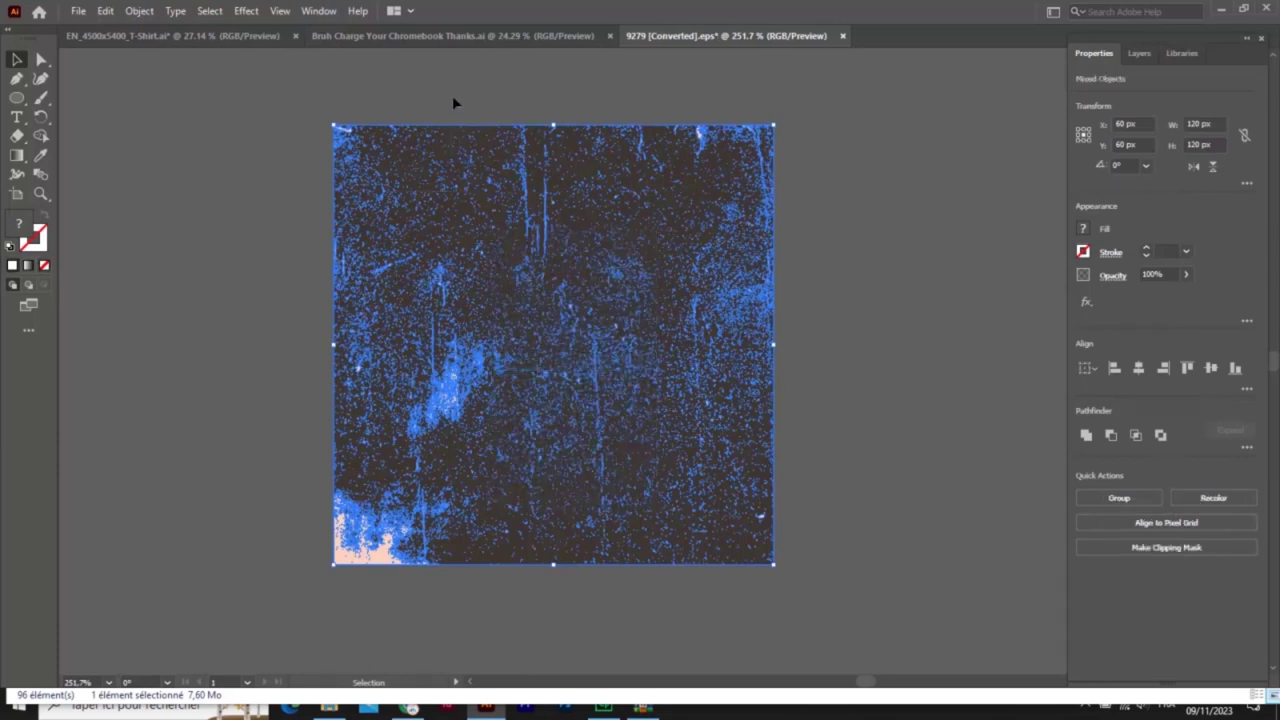
click(509, 590)
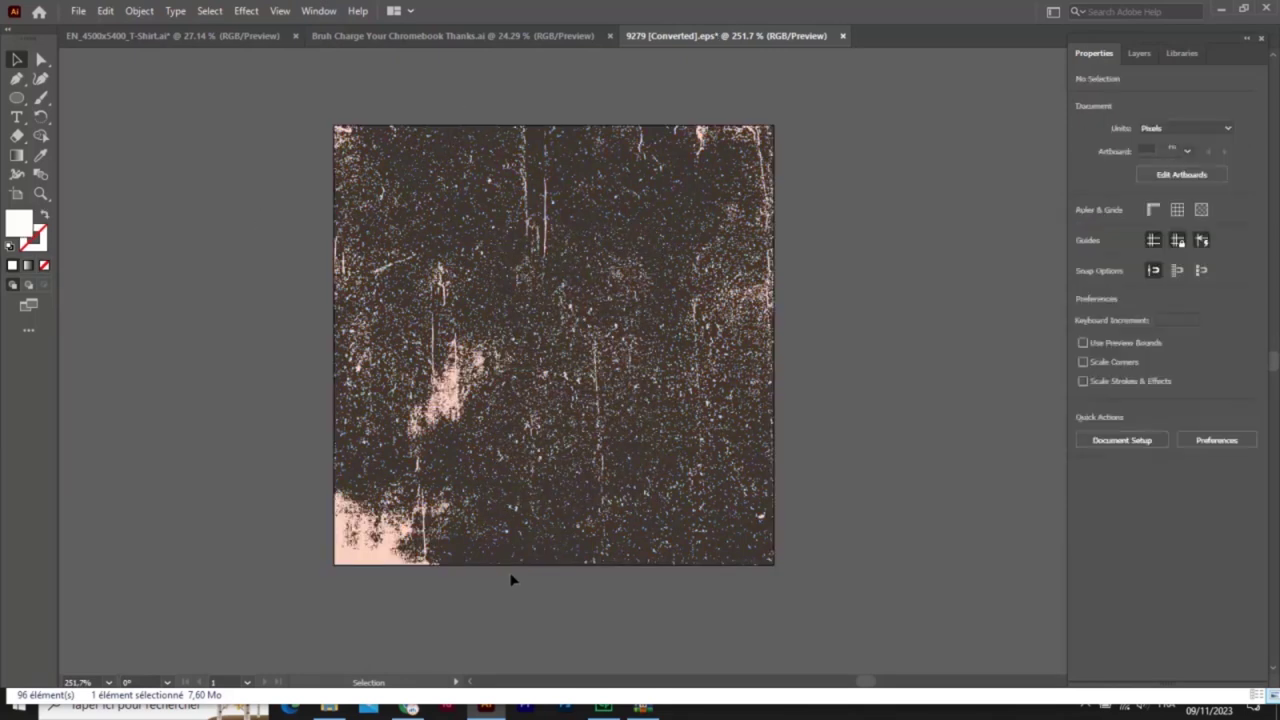
click(494, 131)
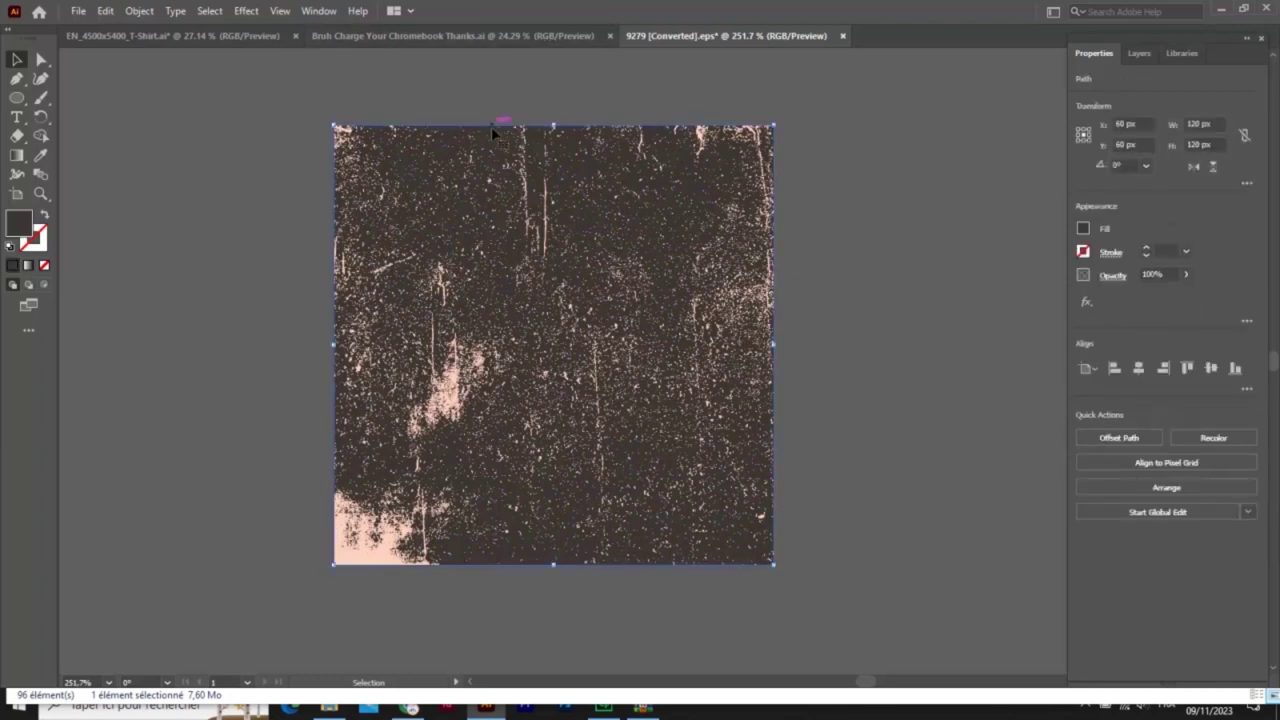
key(Delete)
click(238, 36)
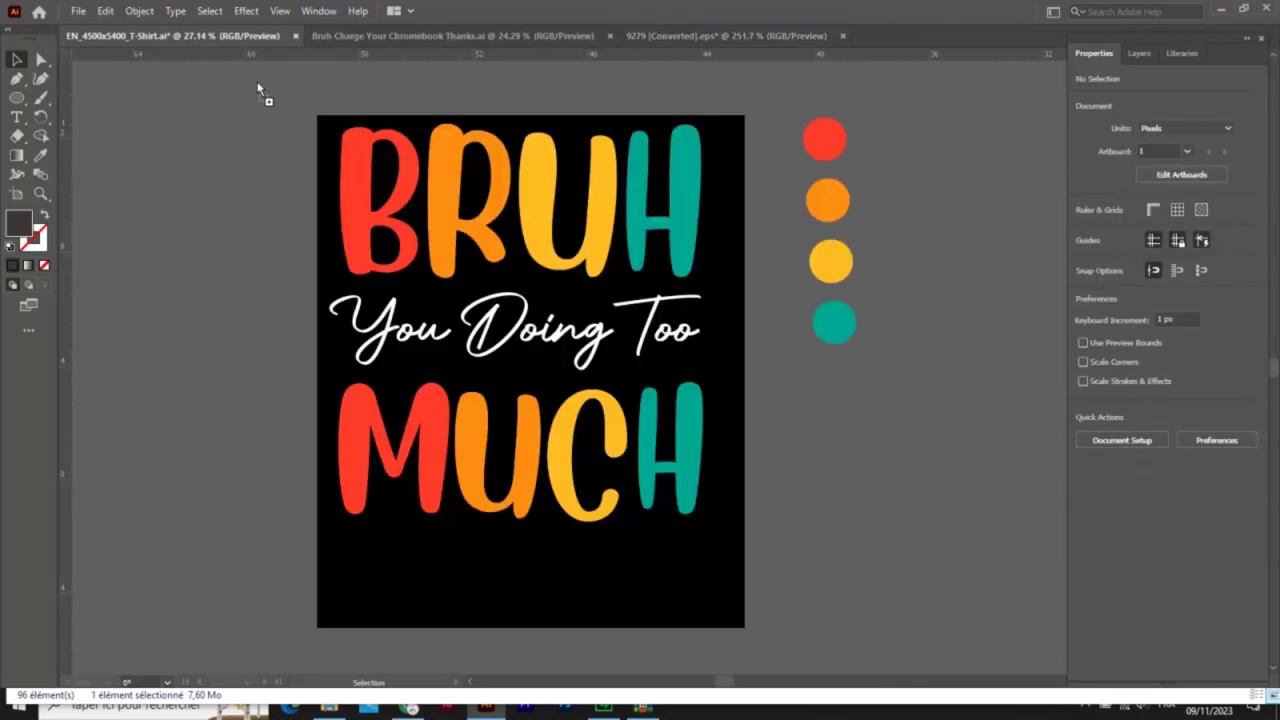
Paste the grunge texture, enlarge it over the lettering, and shift it right
key(ctrl+v)
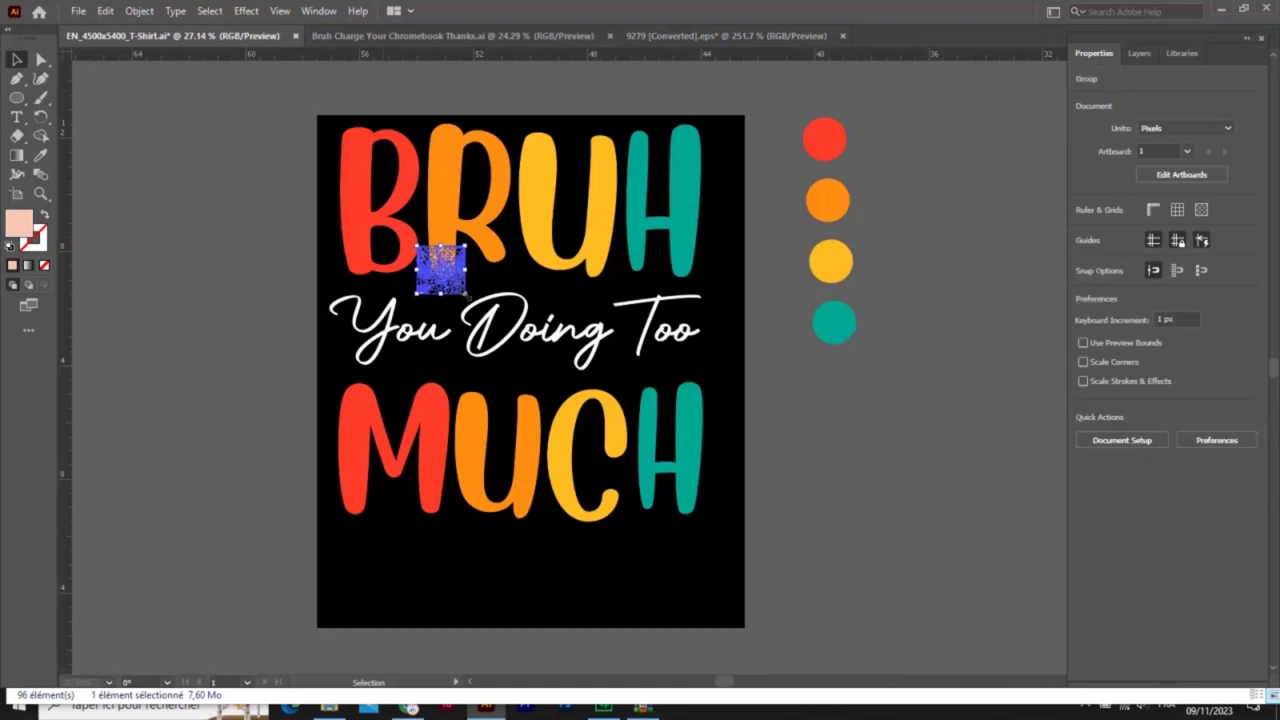
drag(467, 293, 733, 560)
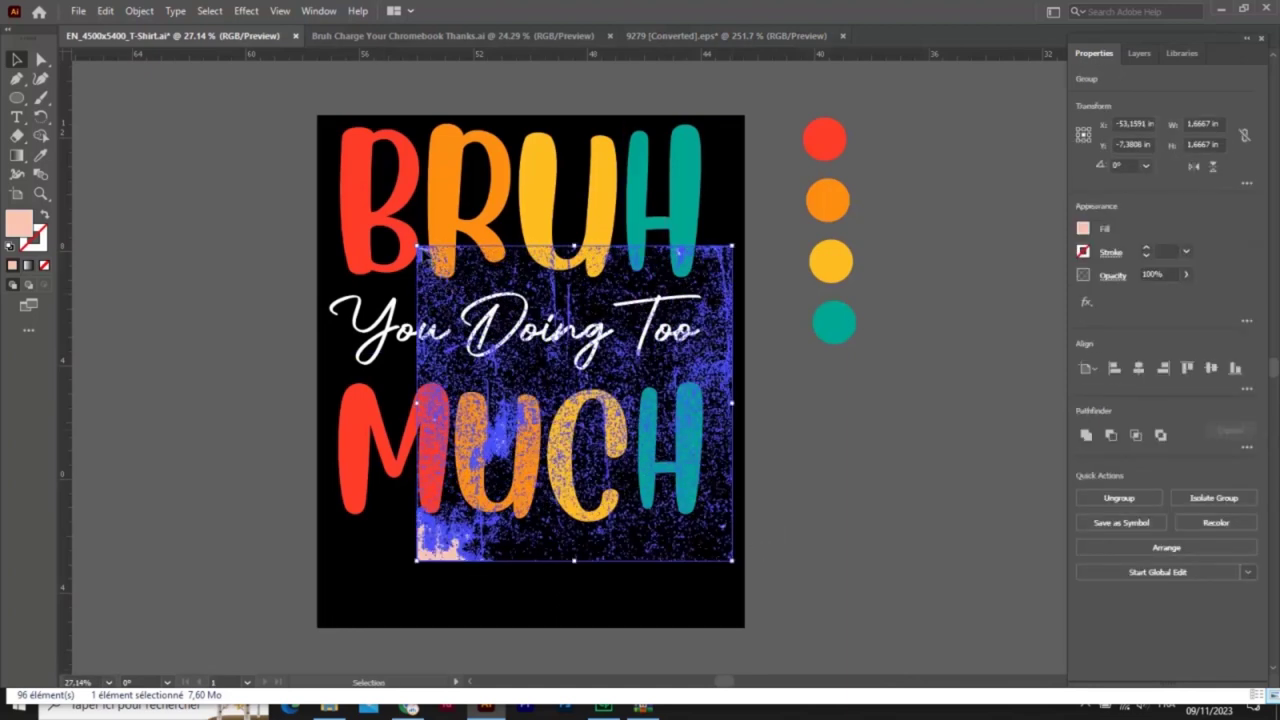
drag(417, 245, 302, 76)
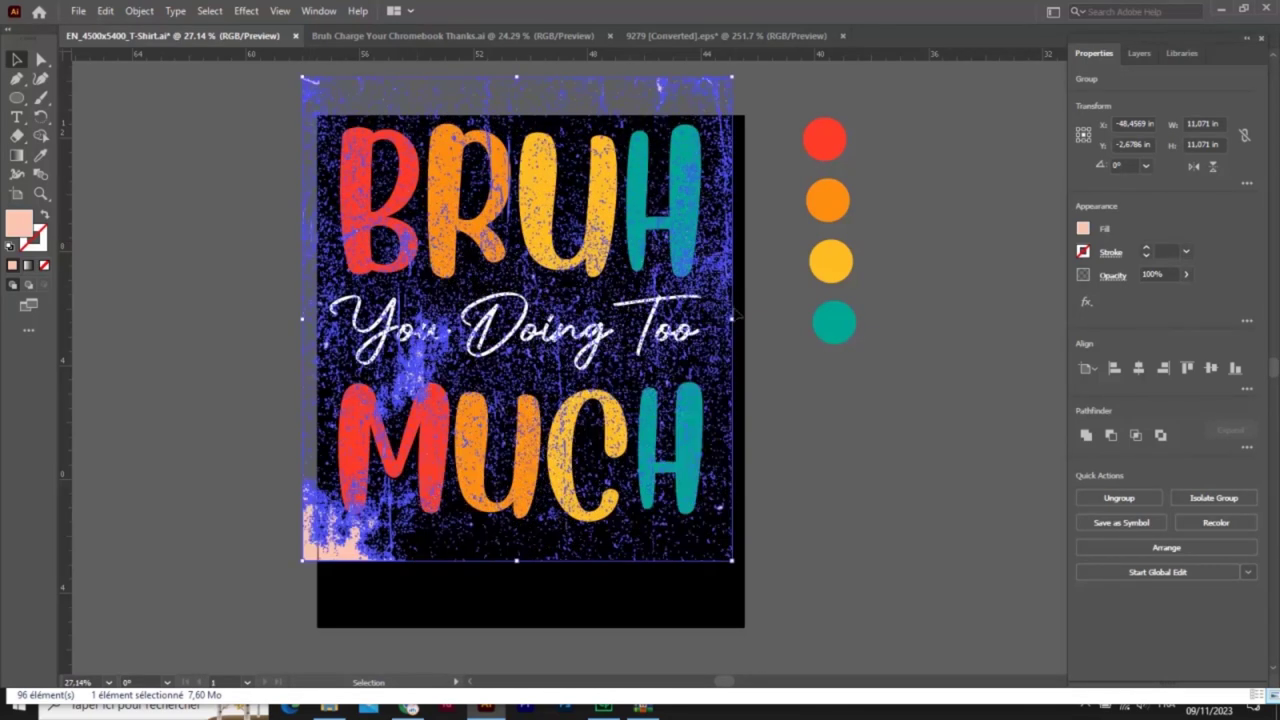
shift+click(640, 205)
click(640, 205)
drag(585, 366, 690, 380)
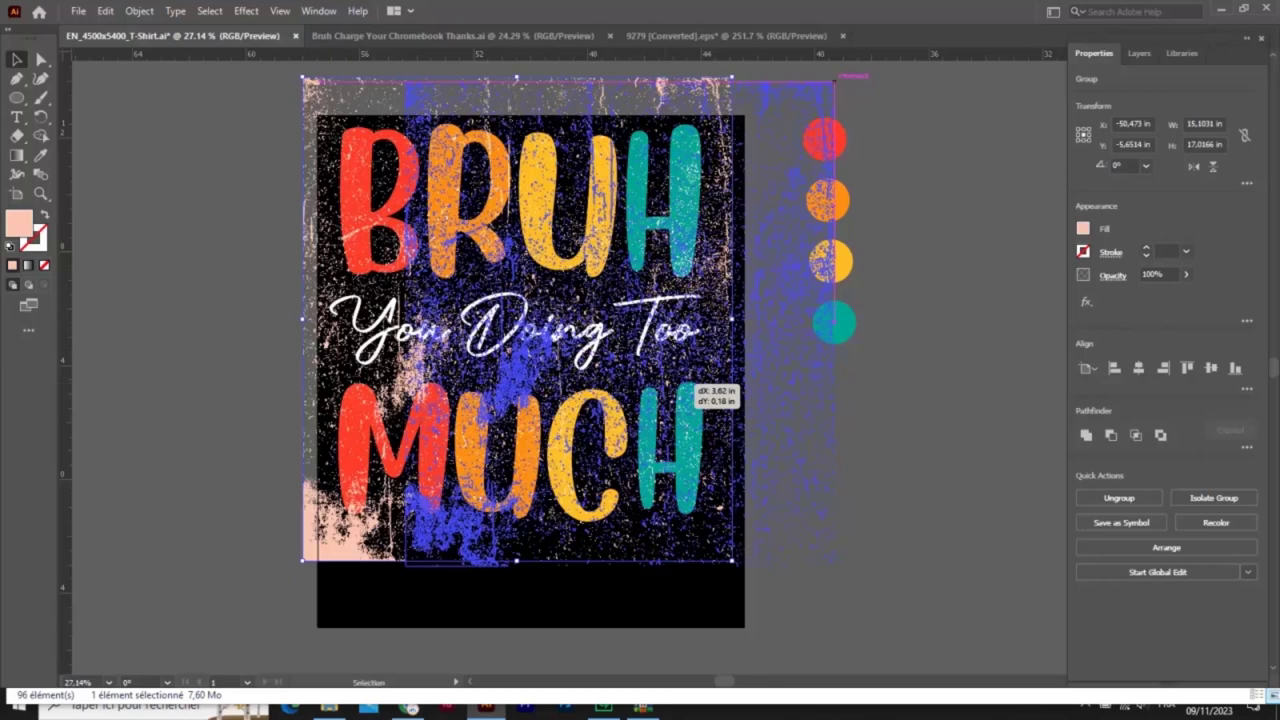
Move 'You Doing Too' off to the lower right and reposition the texture over the lettering
click(400, 330)
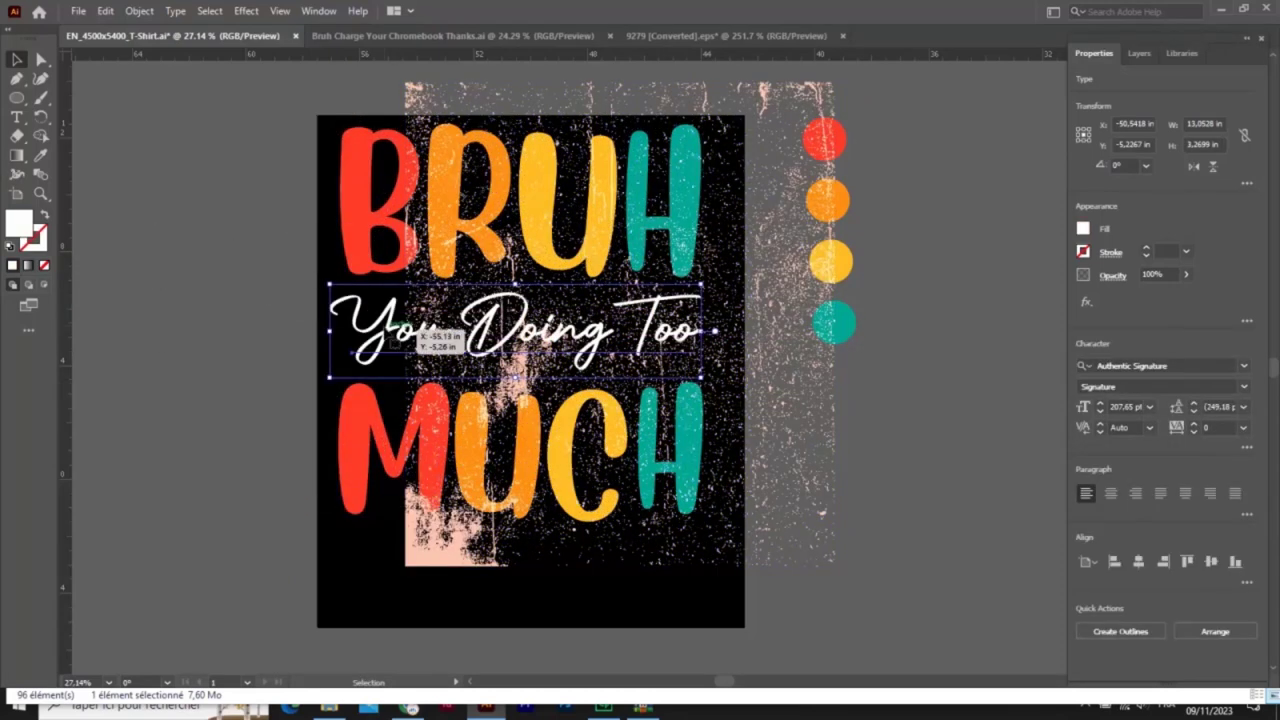
drag(412, 328, 957, 633)
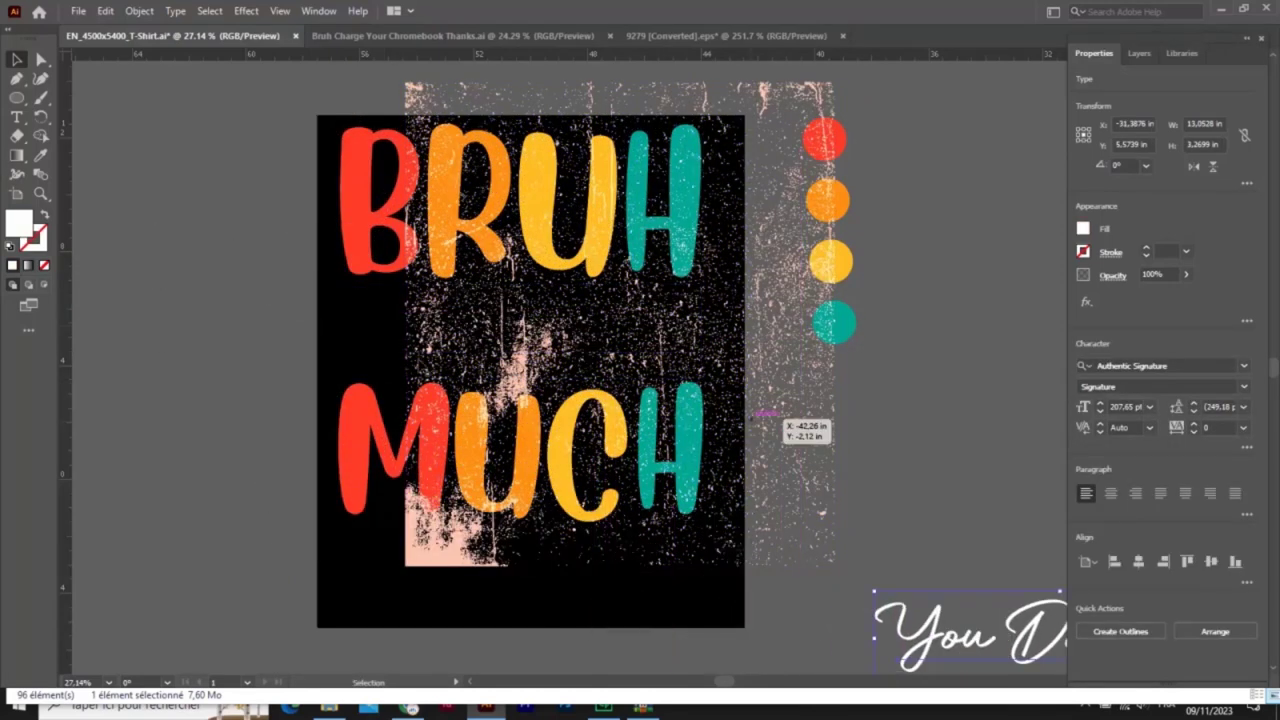
mouse_move(788, 380)
mouse_down()
mouse_move(662, 398)
mouse_move(685, 398)
mouse_up()
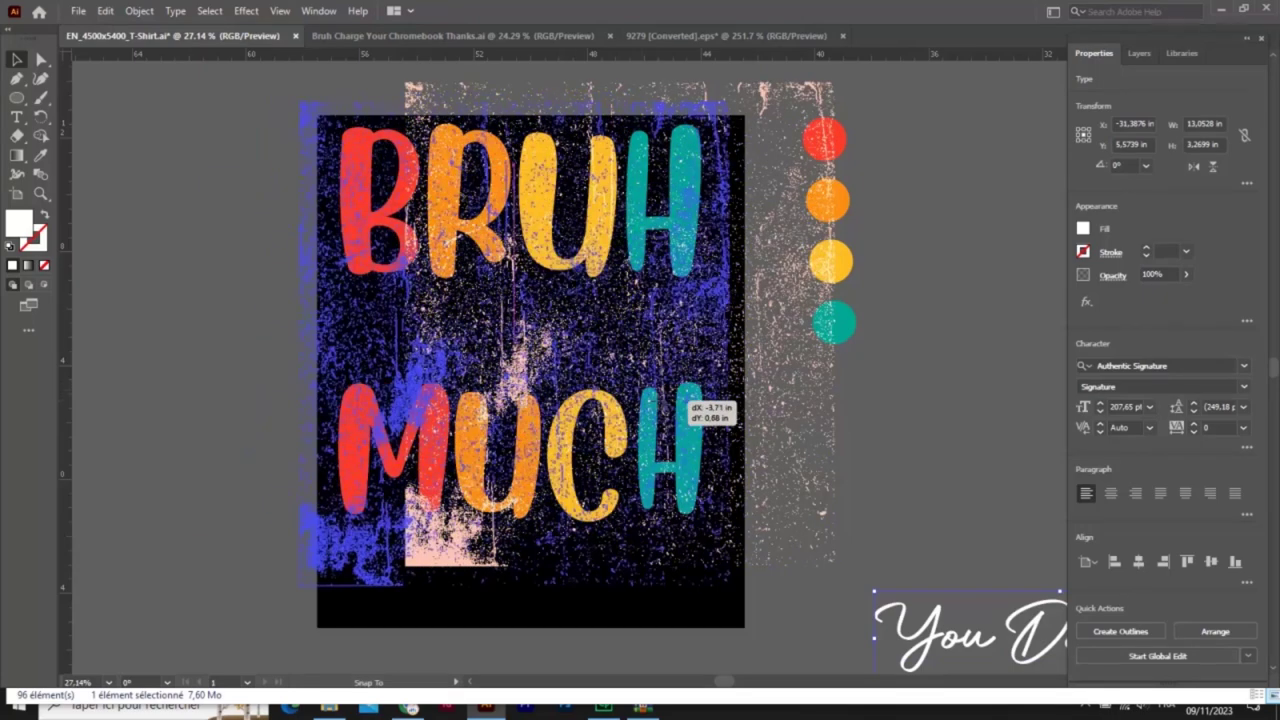
Select the texture together with BRUH and MUCH and switch workspace layouts to reach the panels
click(871, 434)
click(358, 576)
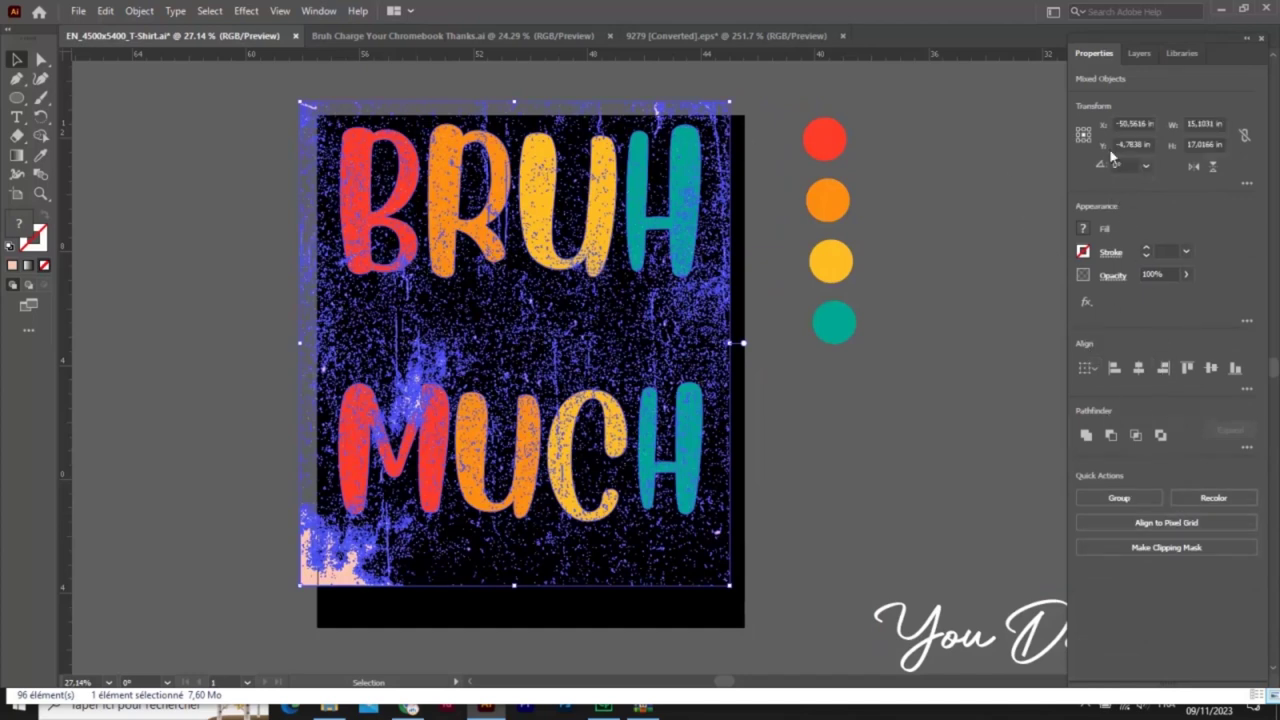
click(1053, 11)
click(1070, 33)
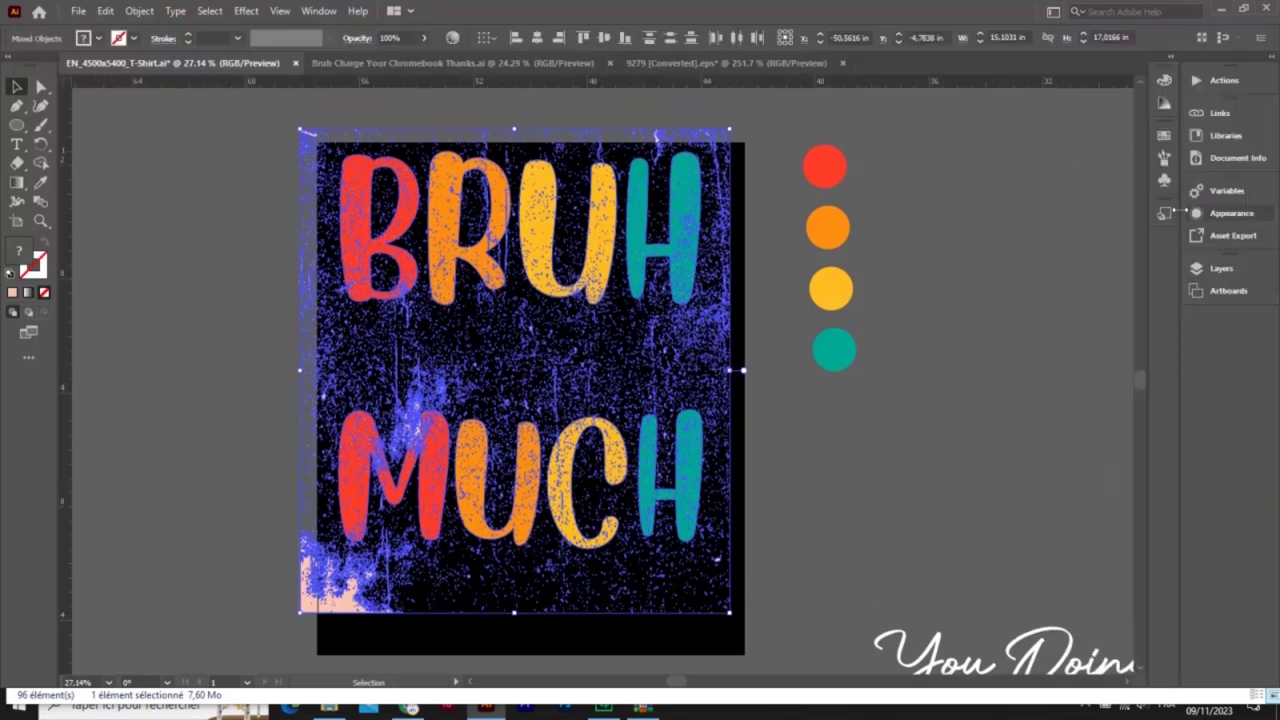
click(1228, 214)
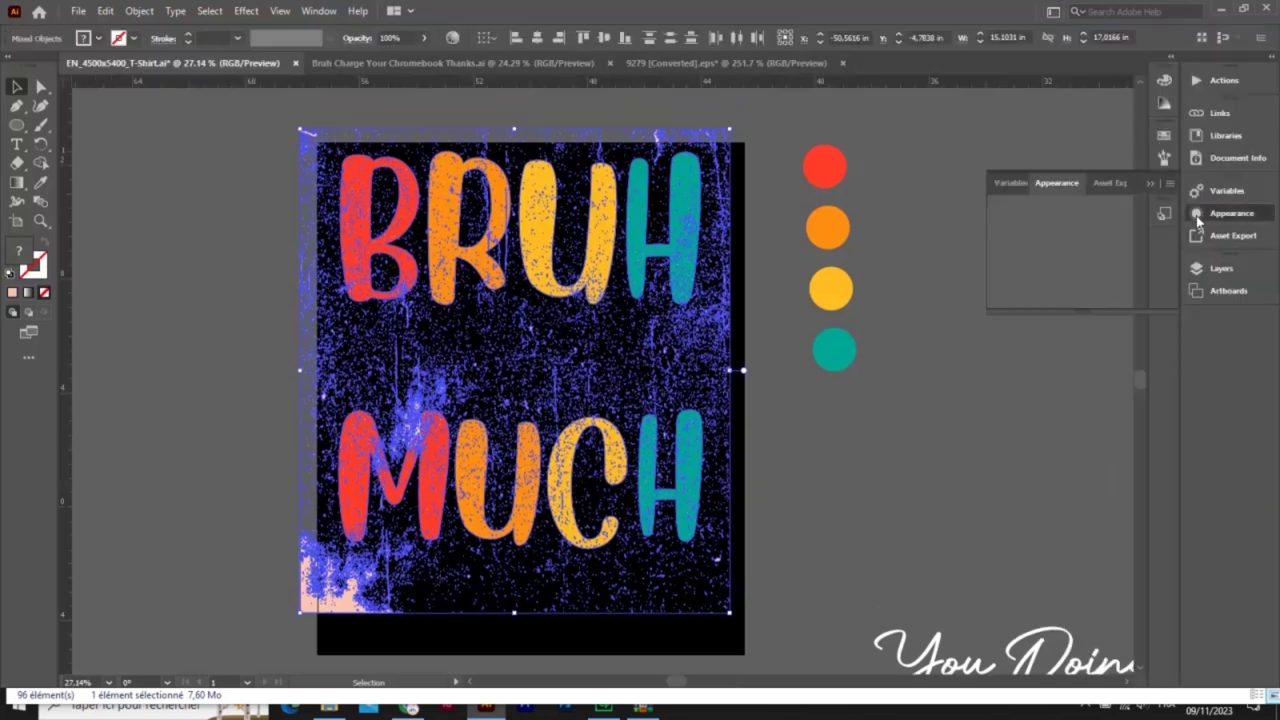
click(1012, 183)
click(1112, 183)
click(1148, 184)
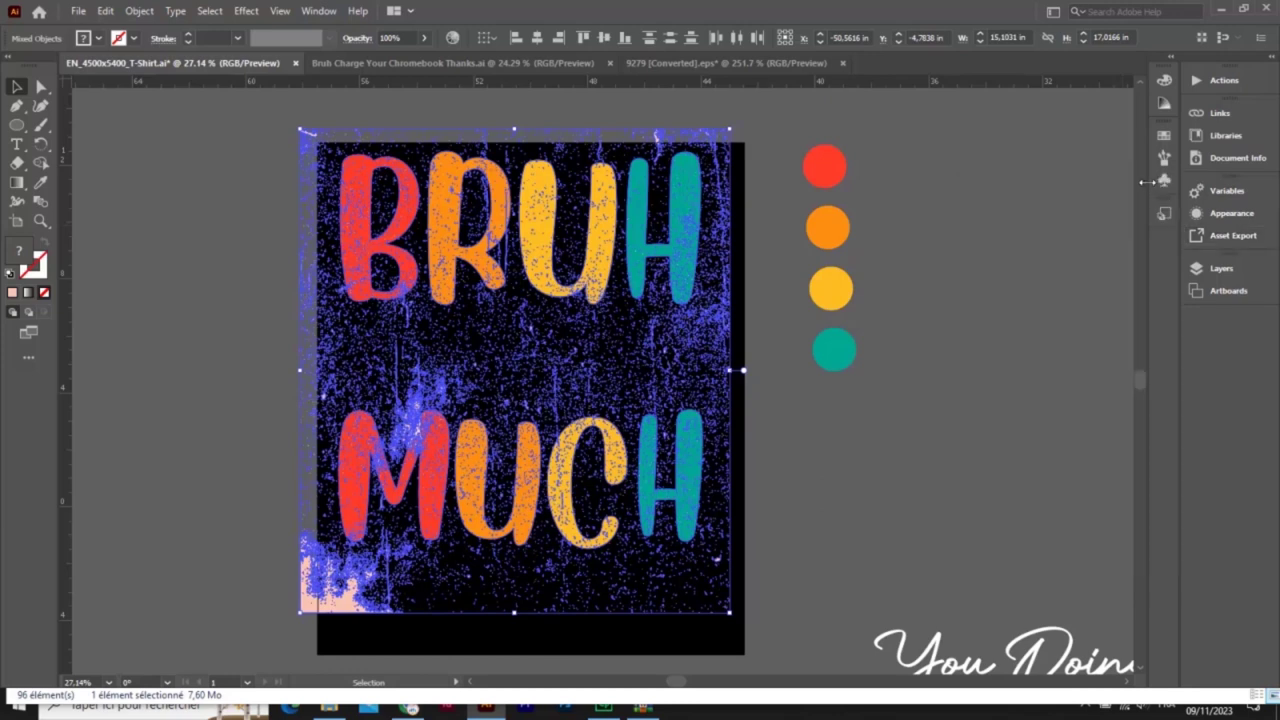
click(1056, 16)
click(1100, 66)
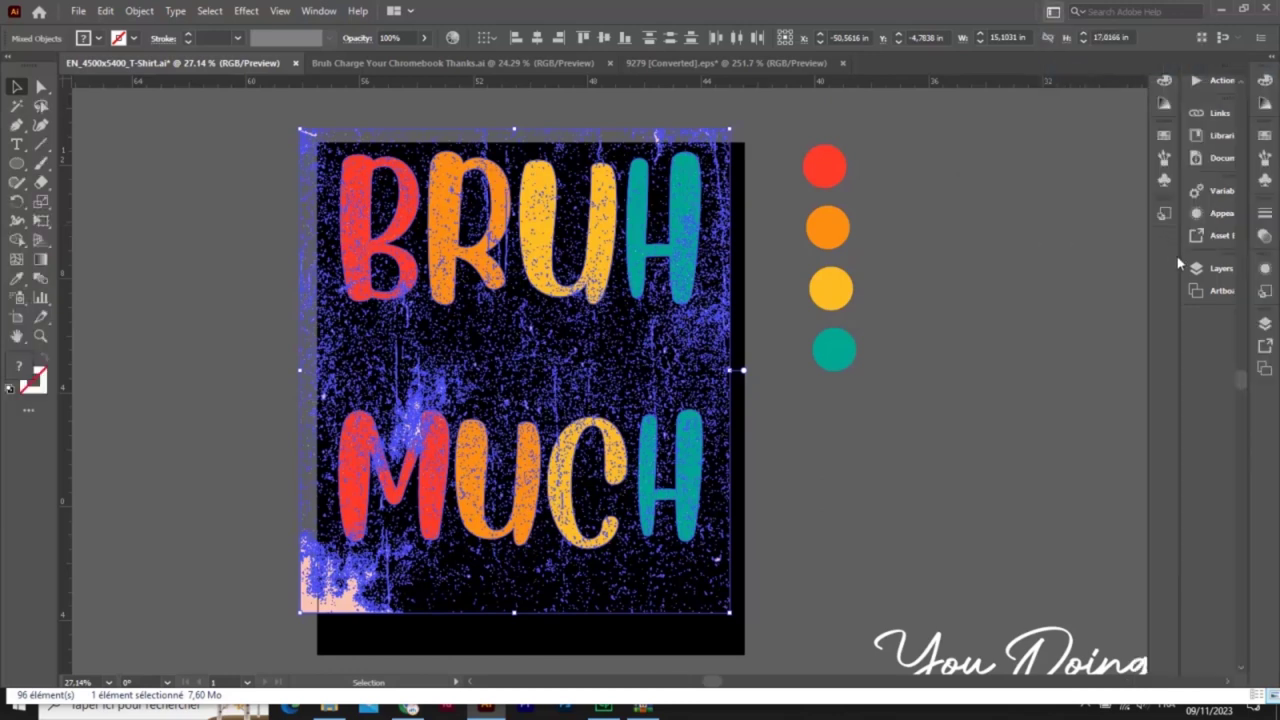
Make an inverted opacity mask from the texture to distress the lettering
click(1265, 237)
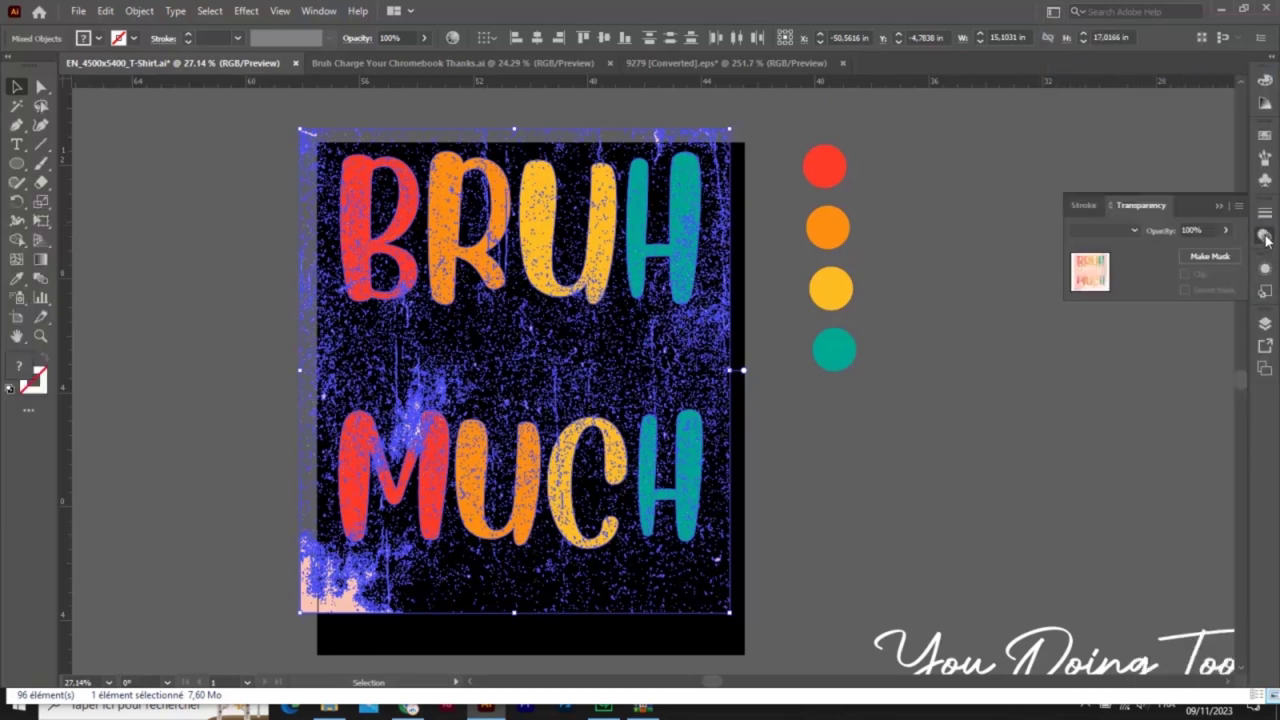
click(1195, 258)
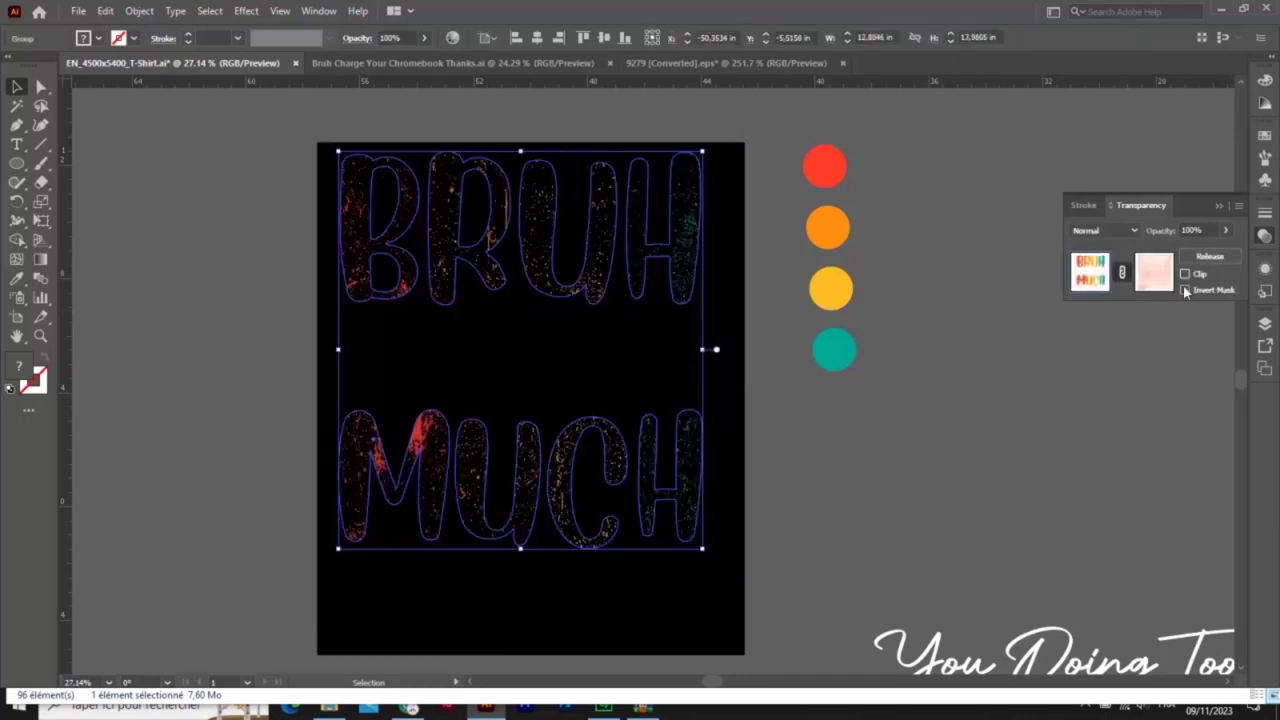
click(1185, 289)
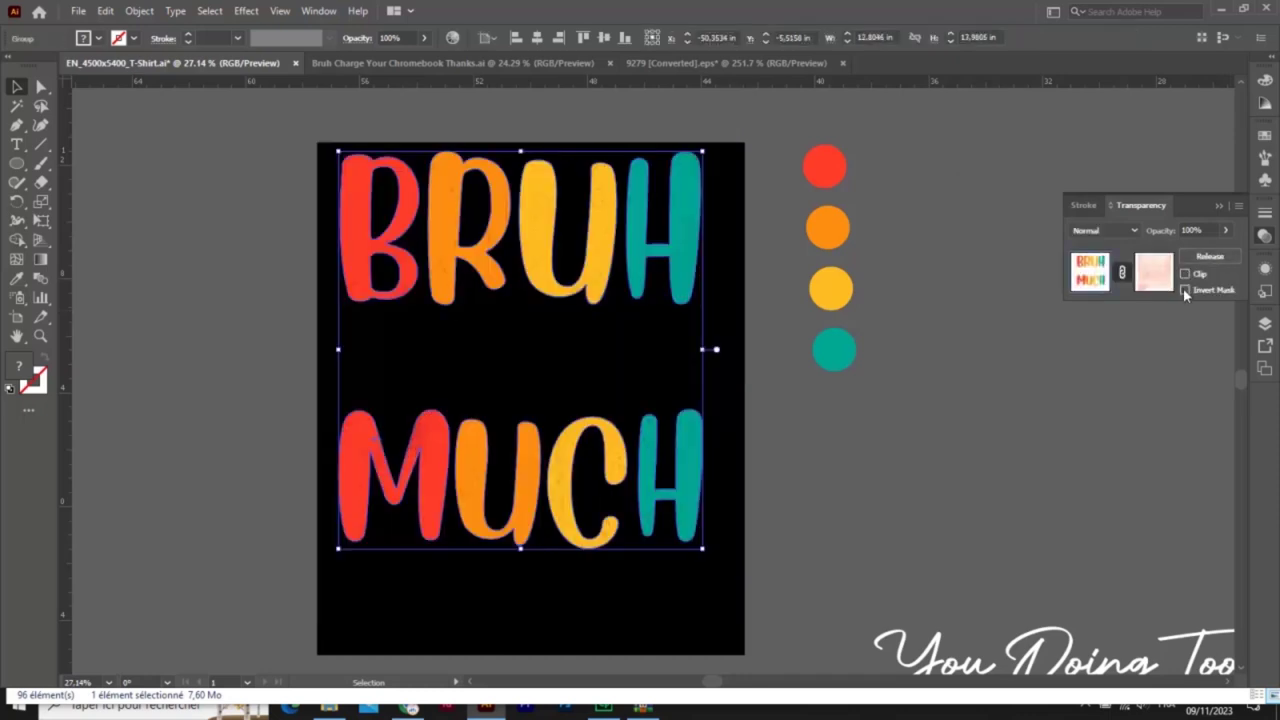
Lower BRUH and MUCH and place 'You Doing Too' centred between them
click(922, 313)
drag(689, 452, 700, 483)
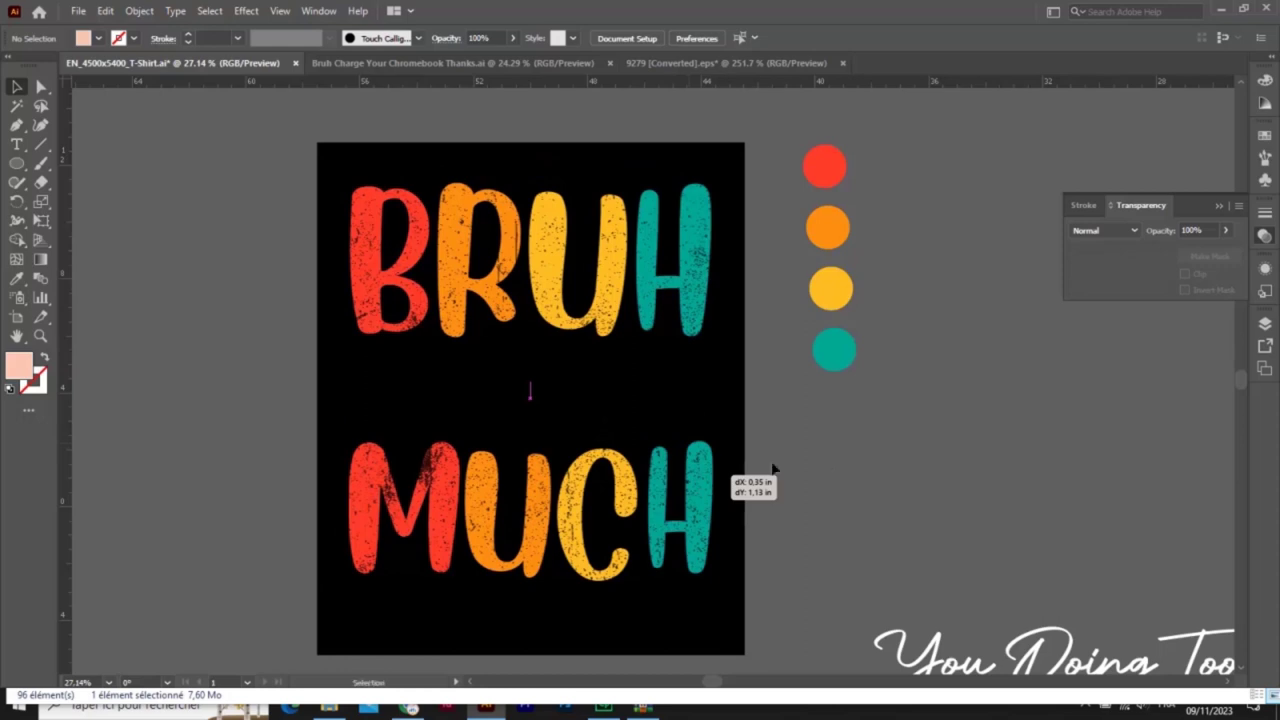
drag(1040, 608, 509, 343)
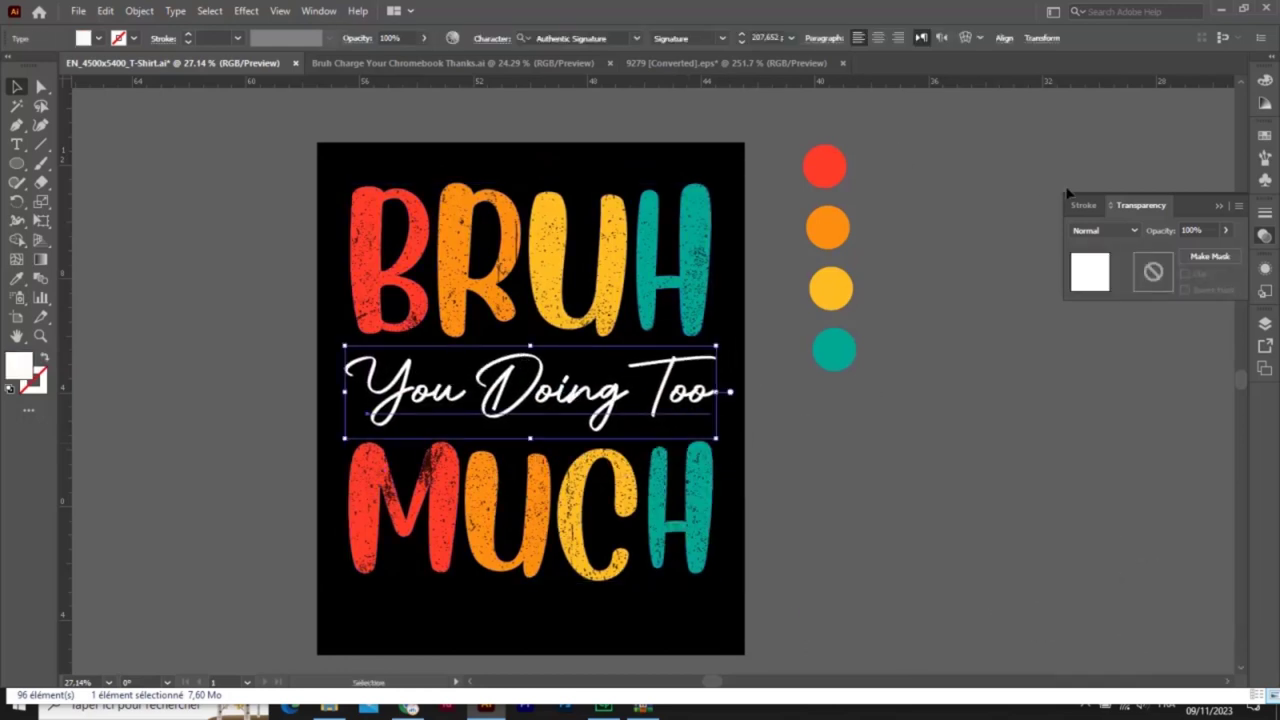
Shift the colour circles right, select BRUH, MUCH and the script, and restore the Essentials workspace
click(845, 355)
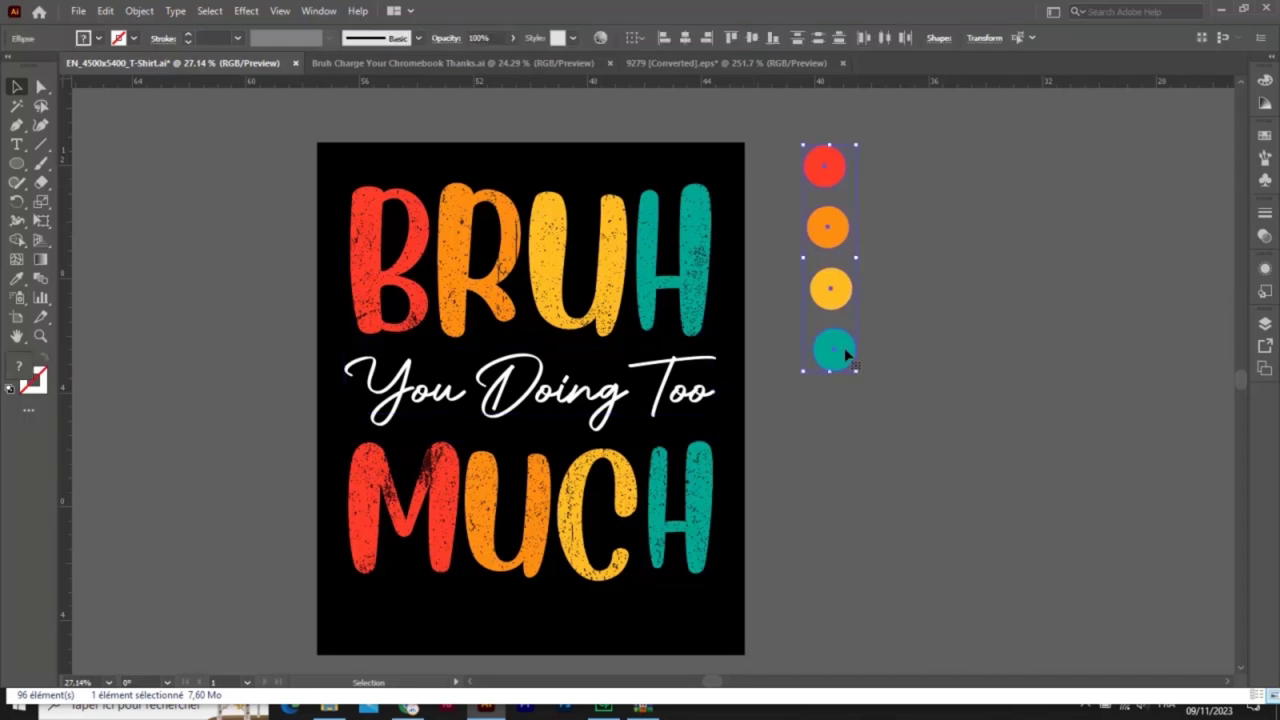
drag(845, 355, 943, 360)
click(667, 393)
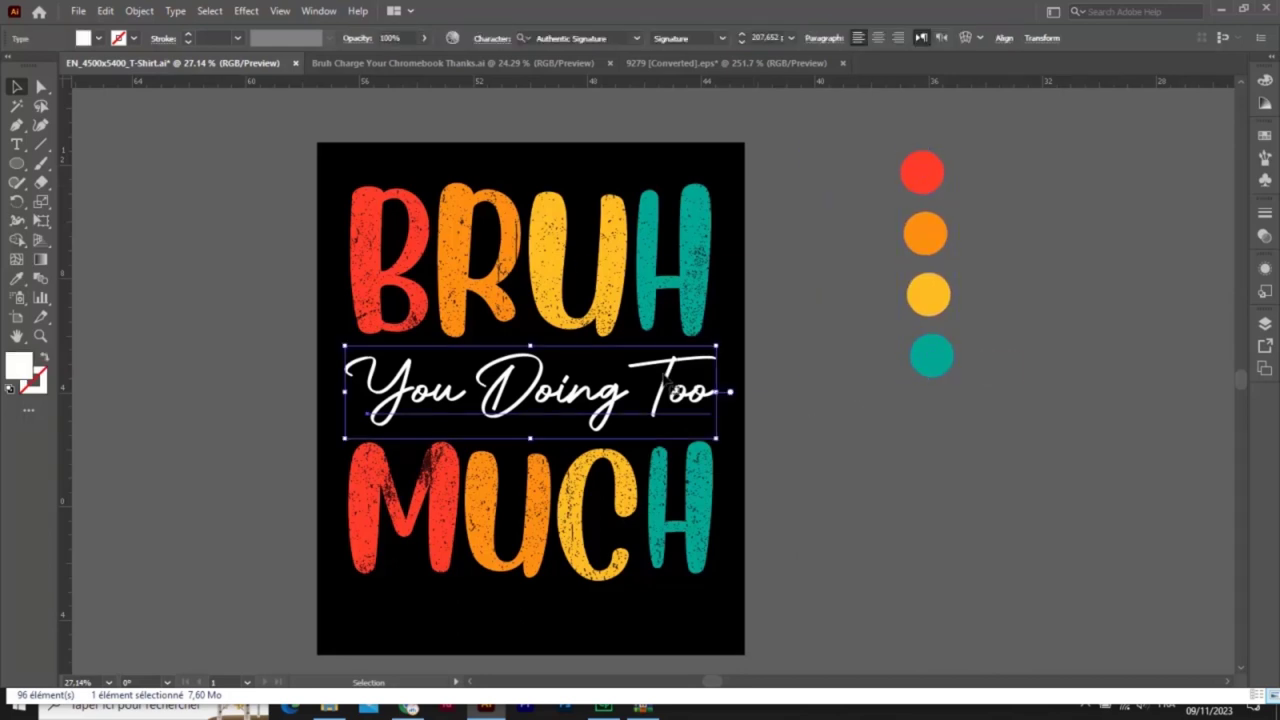
shift+click(697, 287)
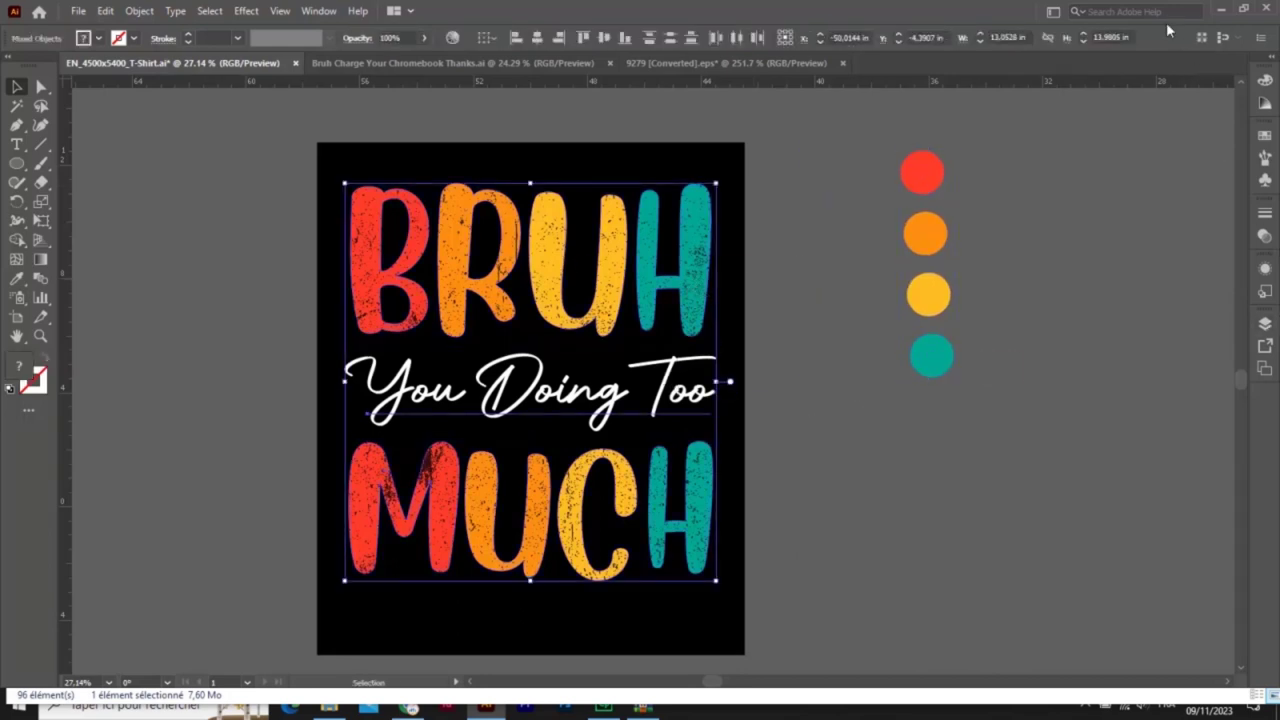
click(1053, 14)
click(1090, 55)
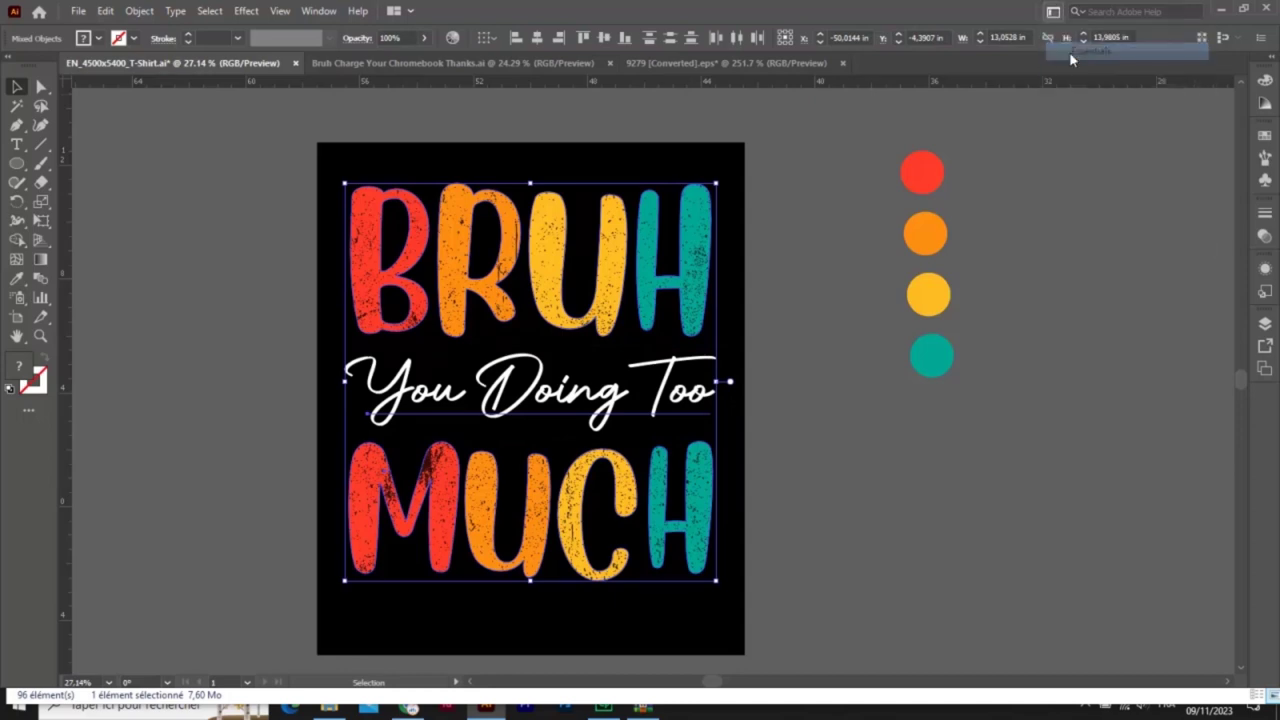
Group the BRUH, You Doing Too and MUCH lettering and centre it horizontally and vertically on the artboard
click(1138, 368)
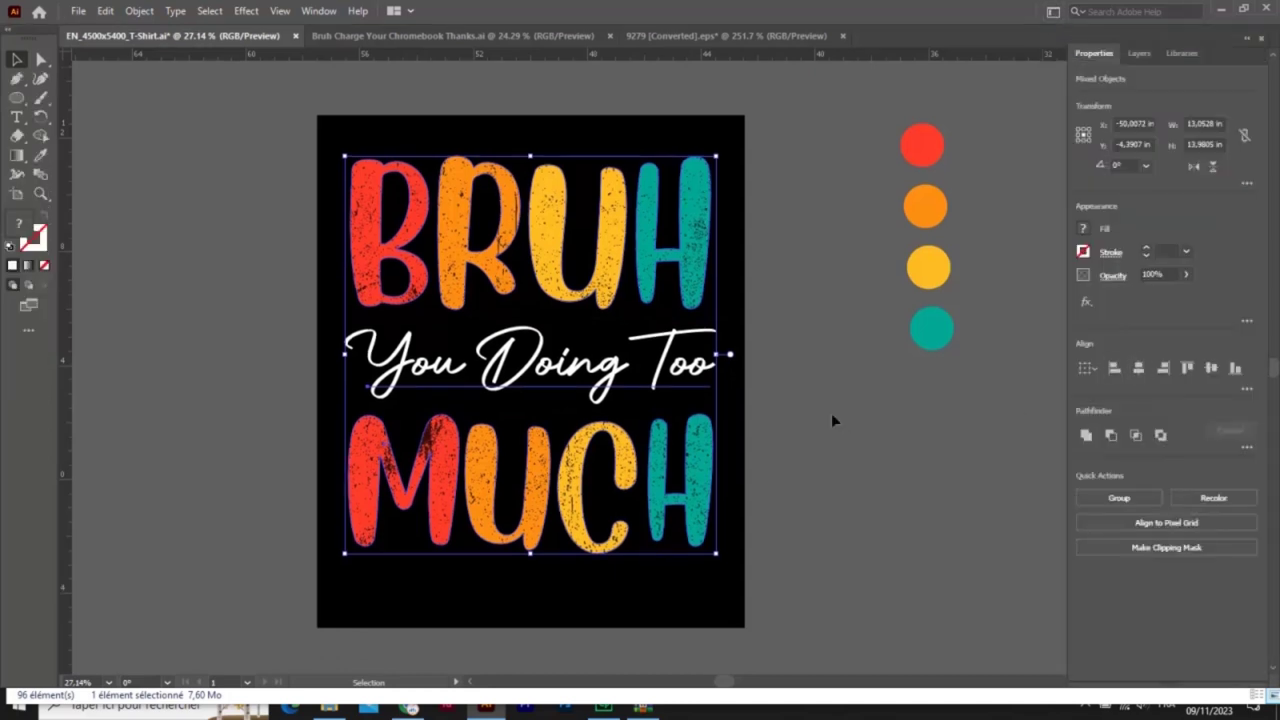
key(ctrl+g)
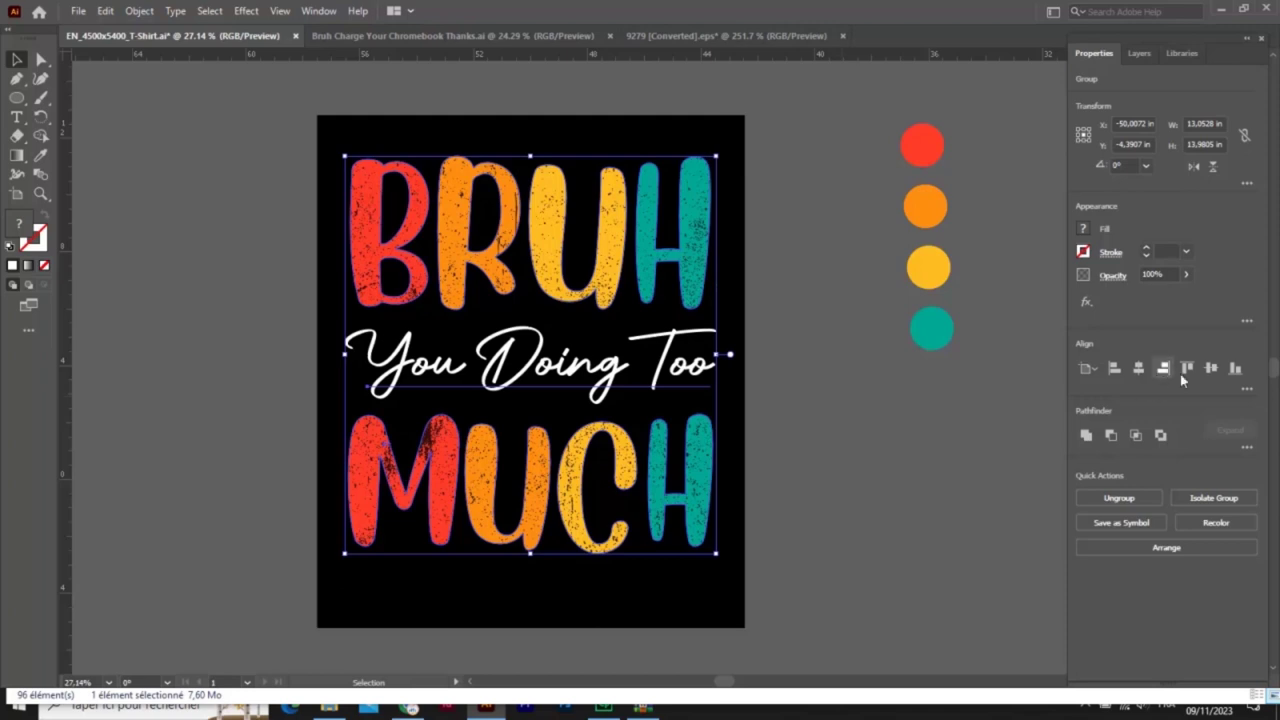
click(1210, 370)
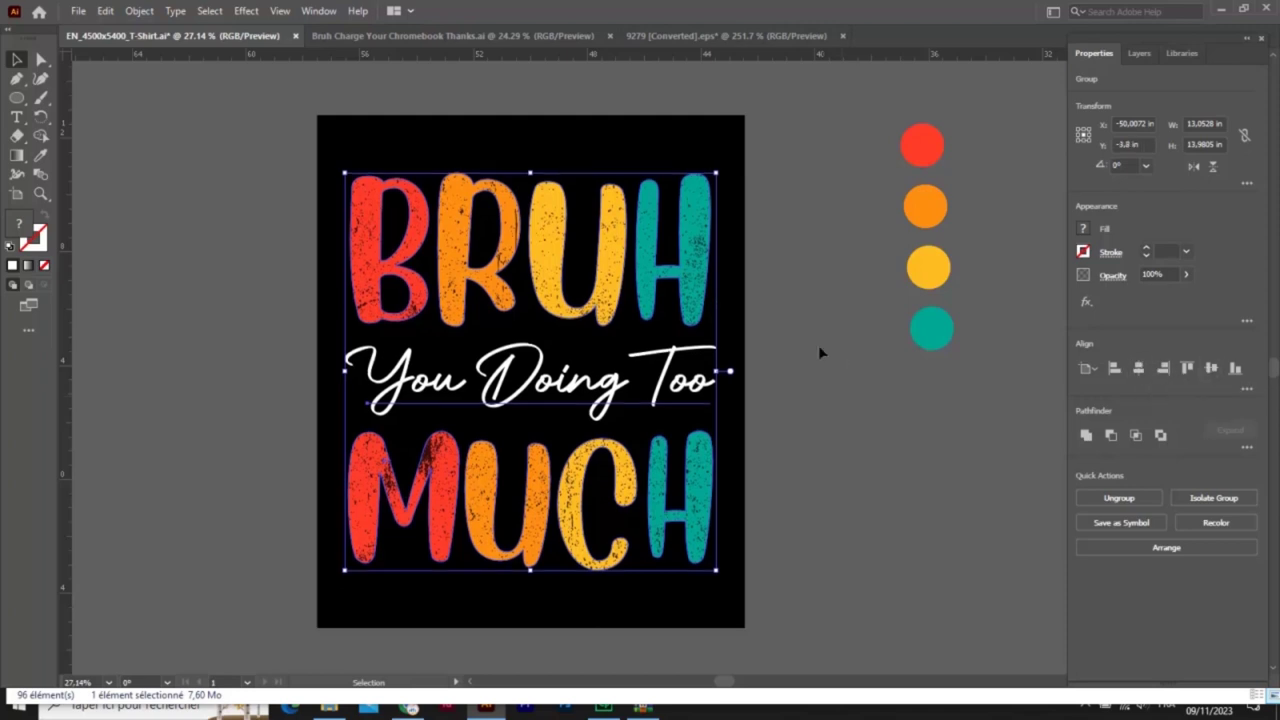
Delete the four colour circles
click(791, 242)
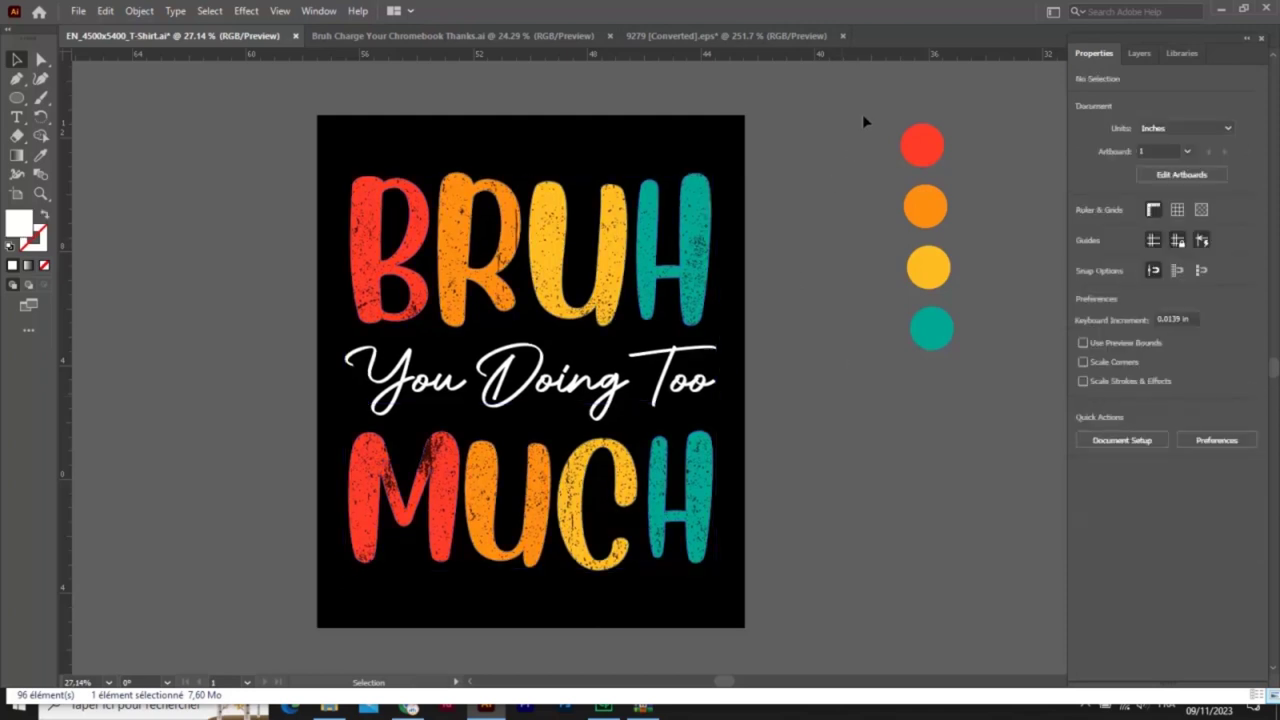
drag(864, 120, 962, 392)
key(Delete)
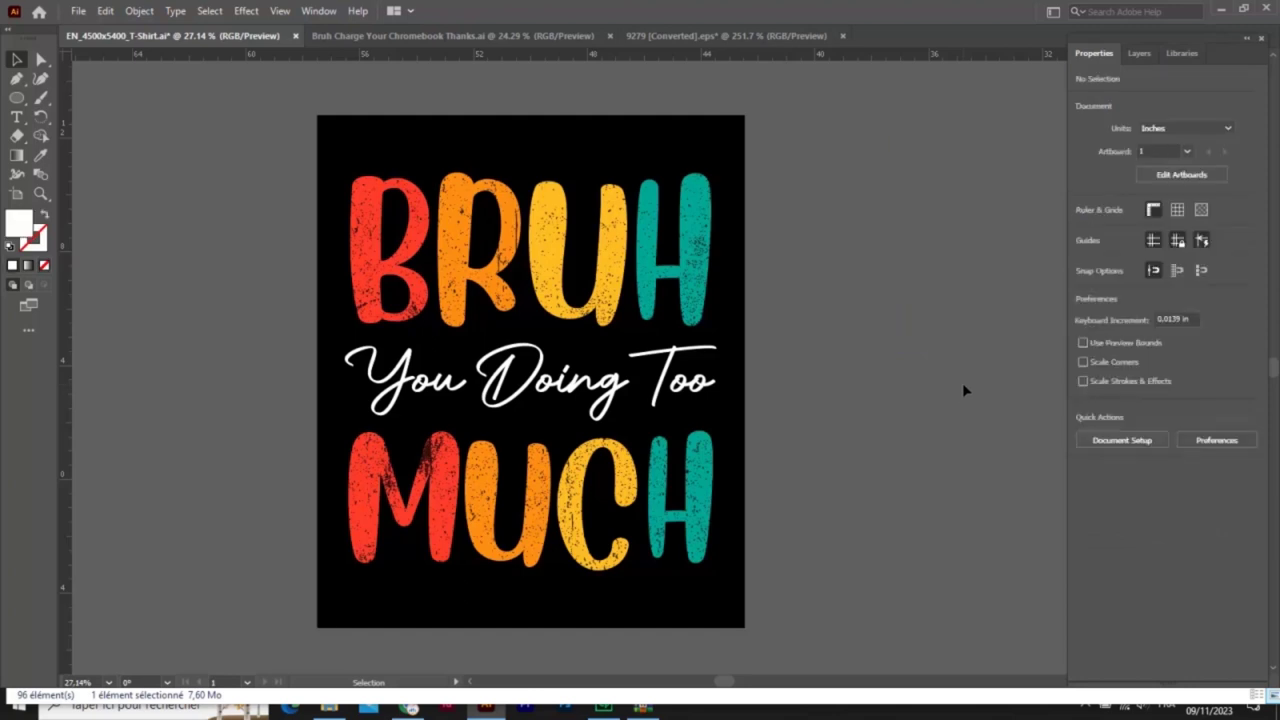